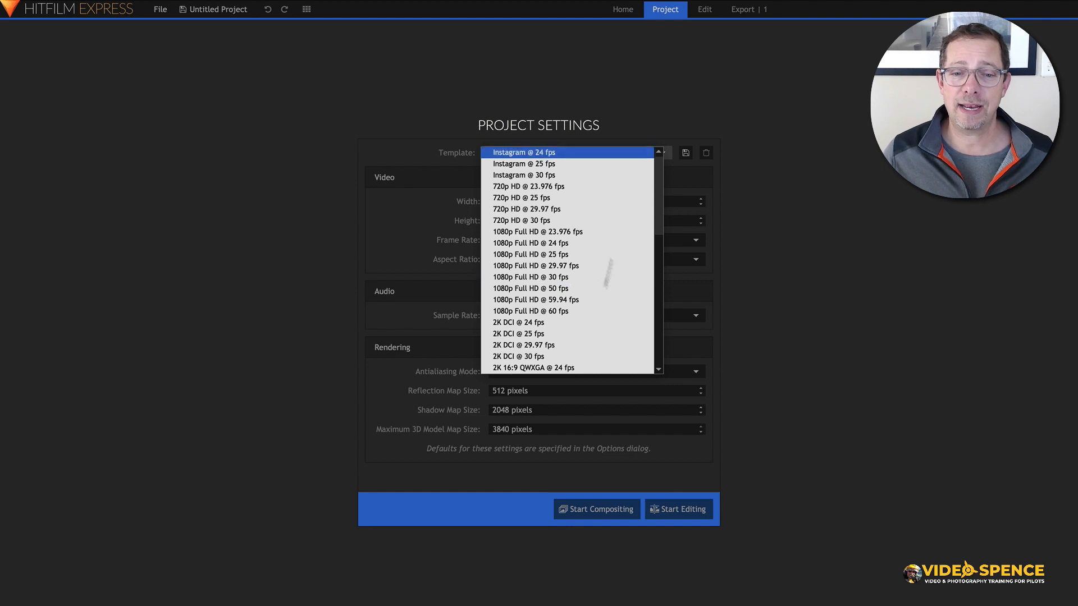
- Choose the 1080p Full HD @ 30 fps template, giving 1920 × 1080 at 30 fps
click(572, 279)
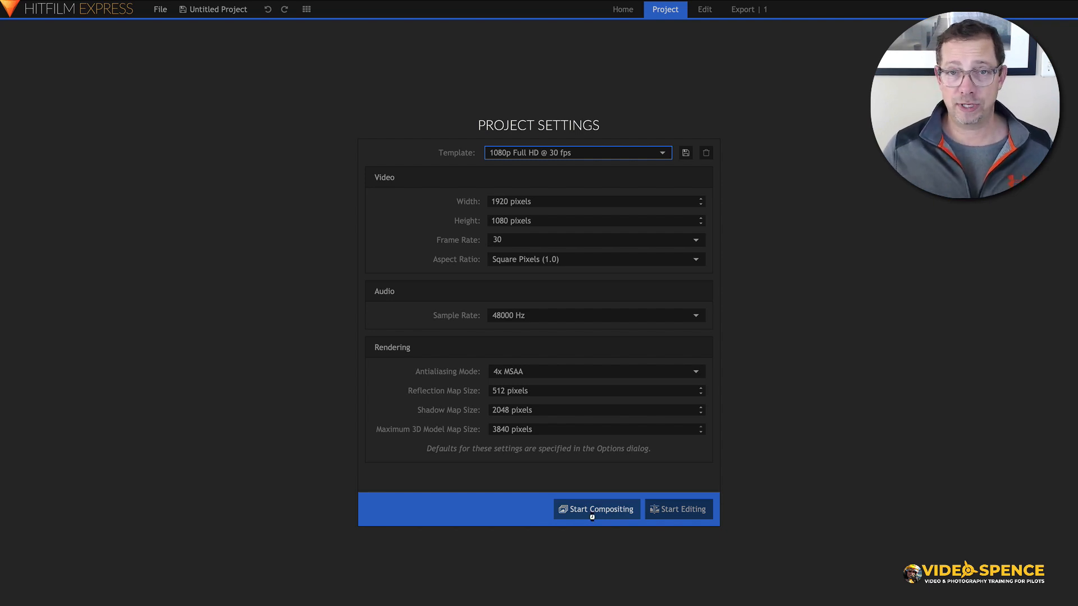
- Start compositing with the 1080p 30 fps settings to create an empty Composite Shot 1
click(592, 509)
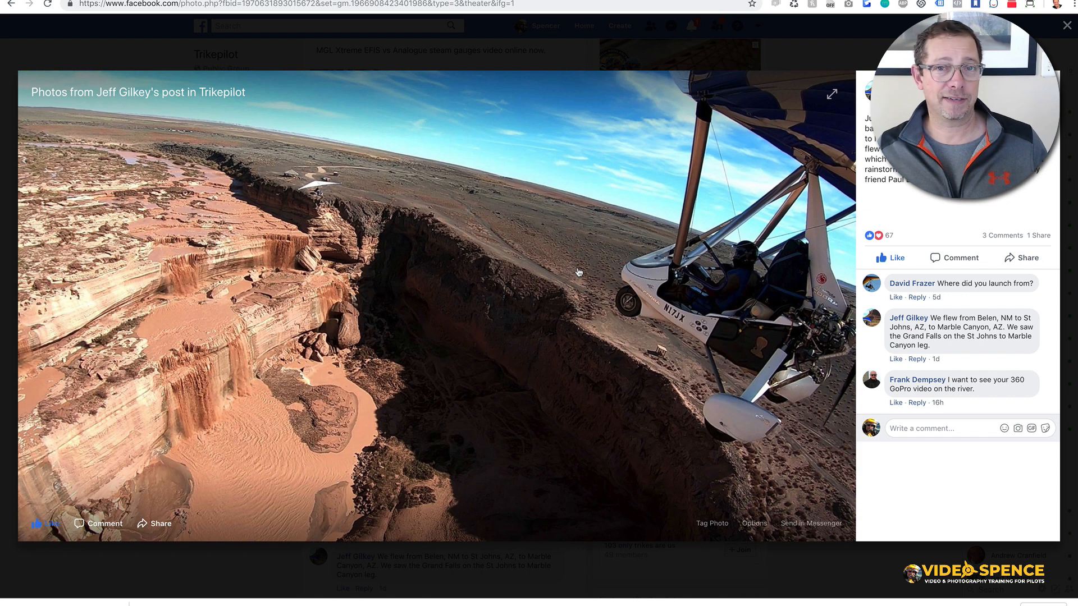
- Save the canyon trike photo from Facebook as a JPEG into the Downloads folder
right_click(498, 246)
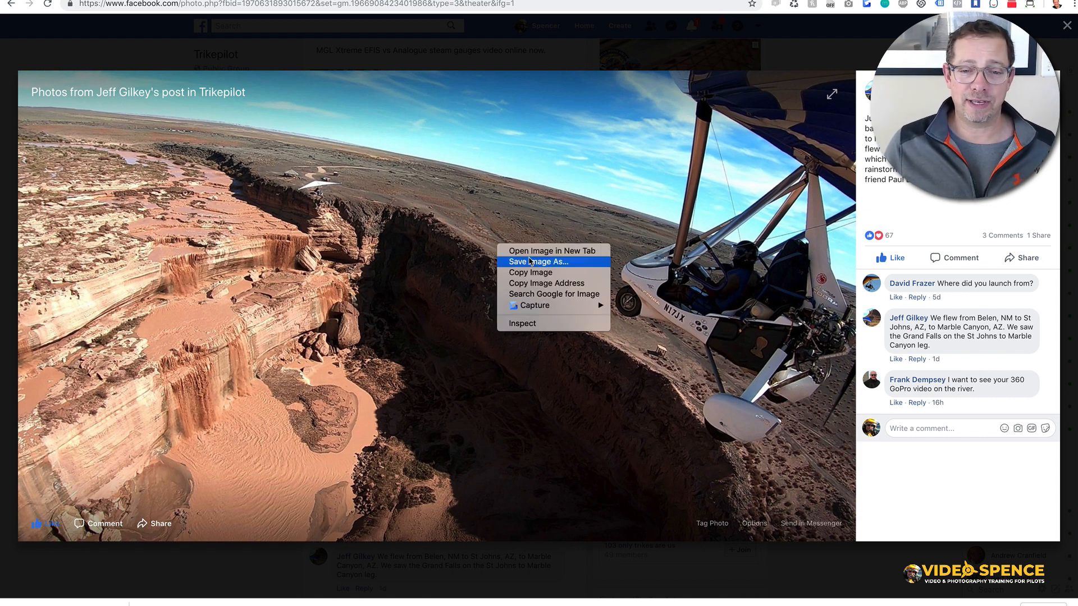
click(530, 263)
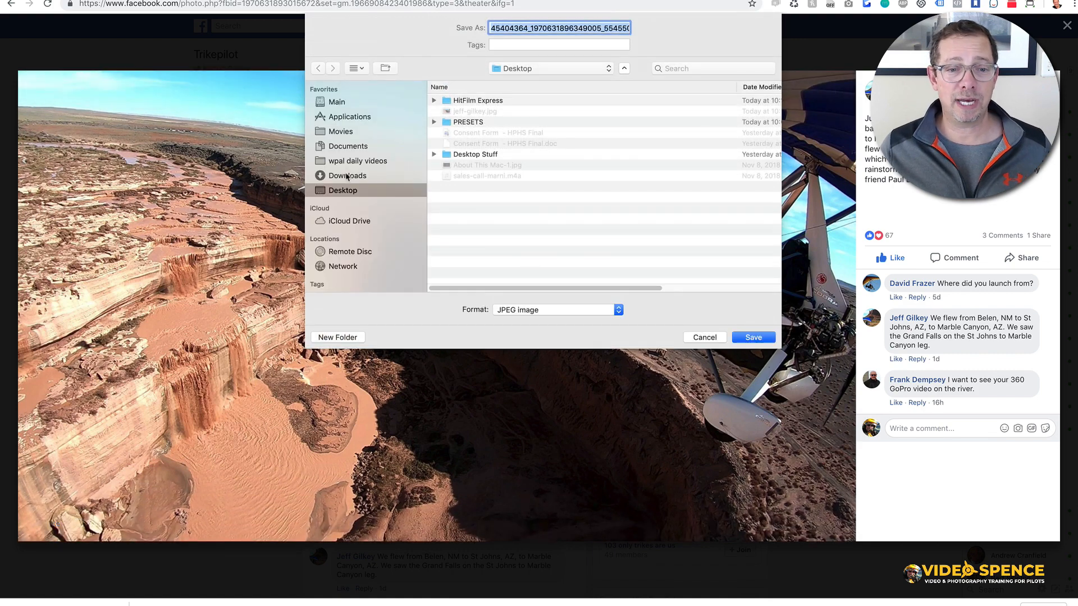
click(347, 177)
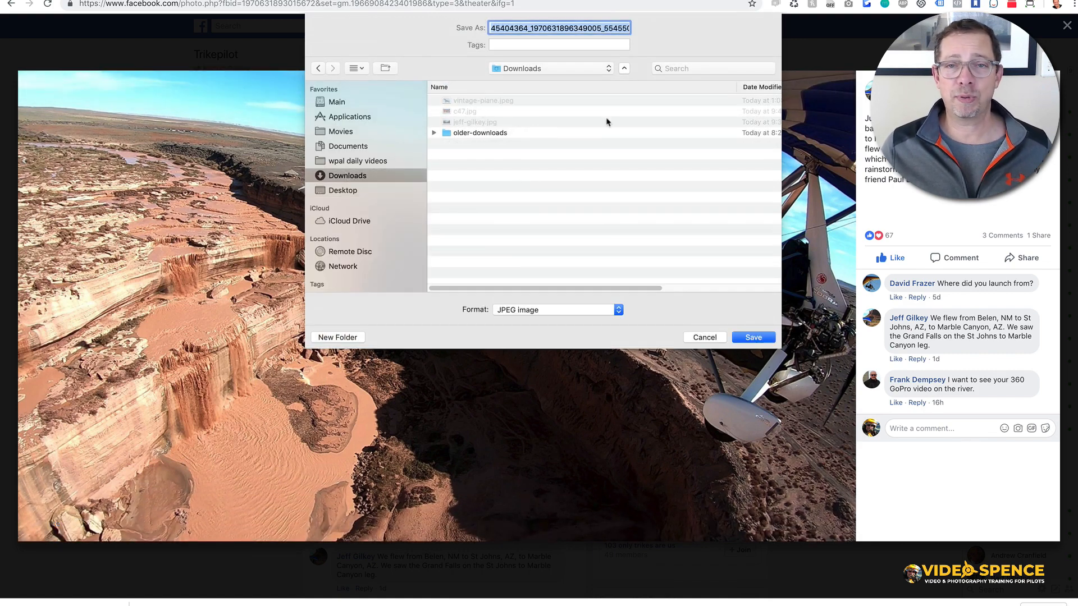
click(753, 337)
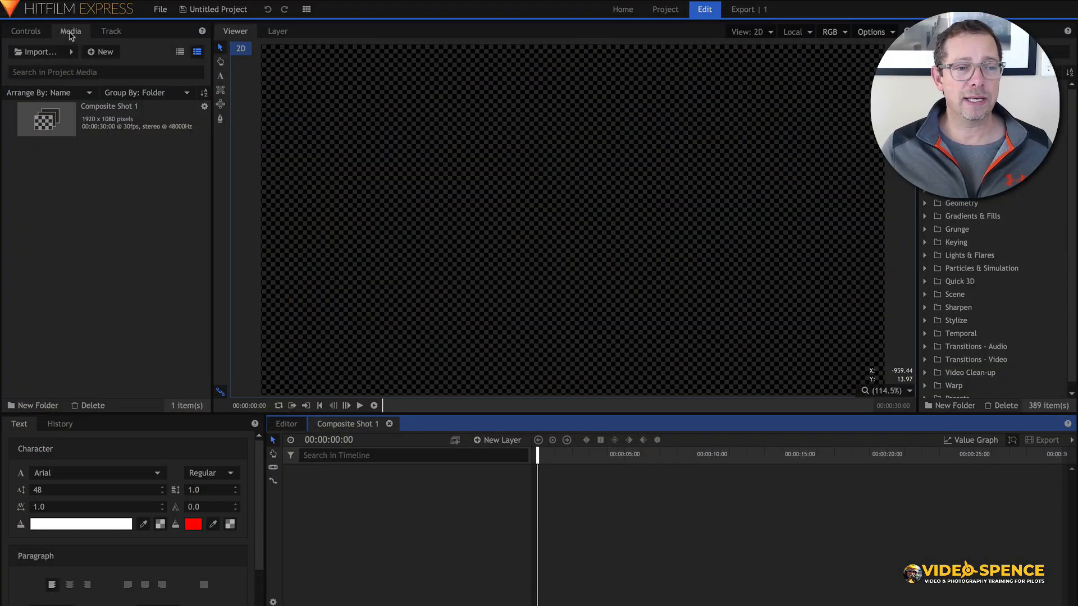
- Import the downloaded canyon trike JPG and place it as a layer in Composite Shot 1
click(72, 51)
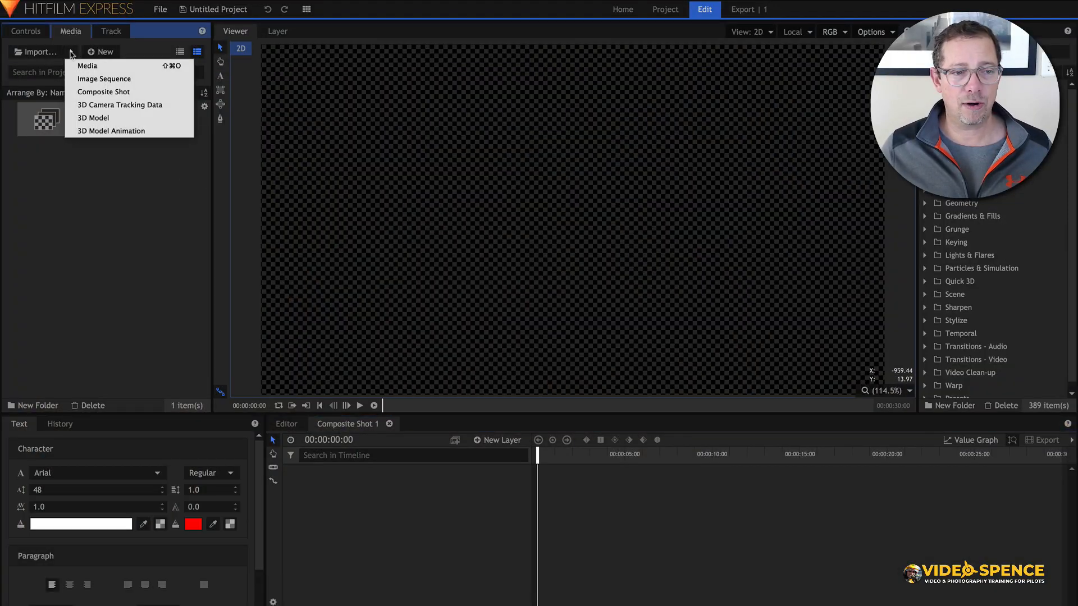
click(83, 67)
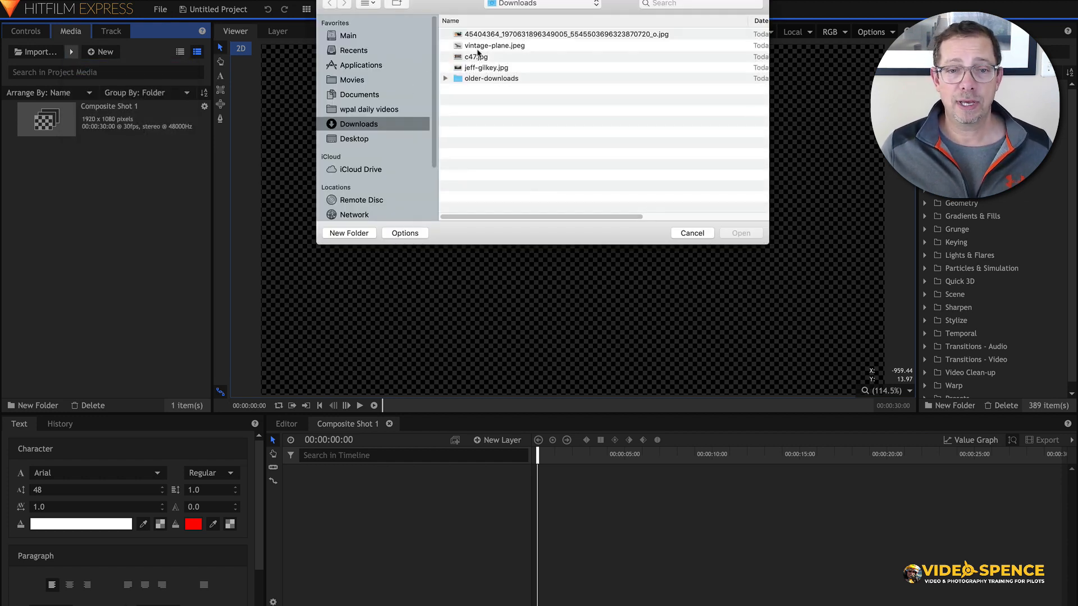
click(479, 35)
click(736, 233)
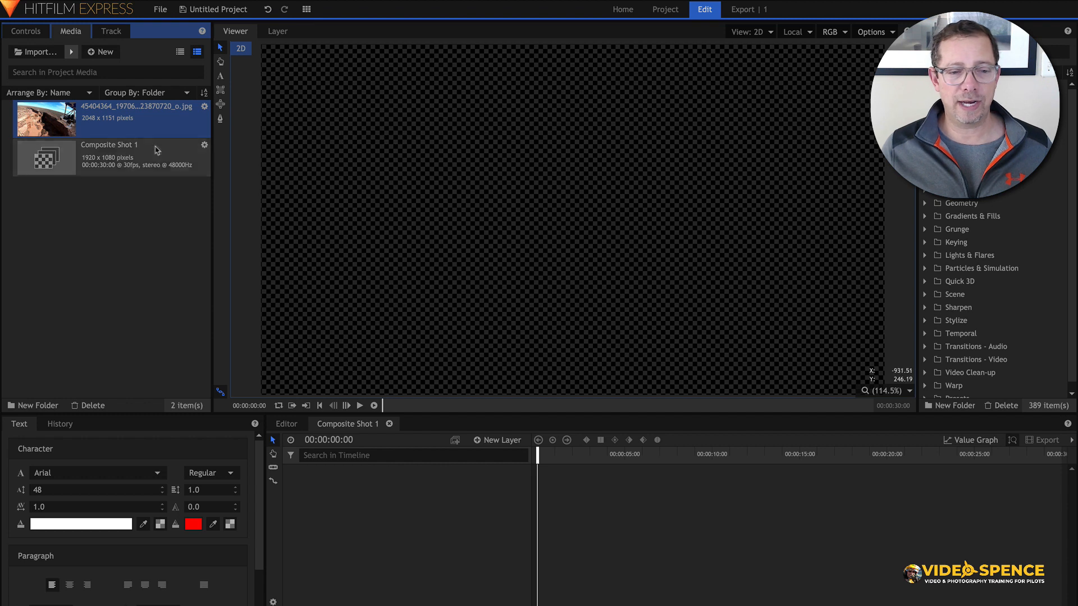
drag(54, 123, 308, 471)
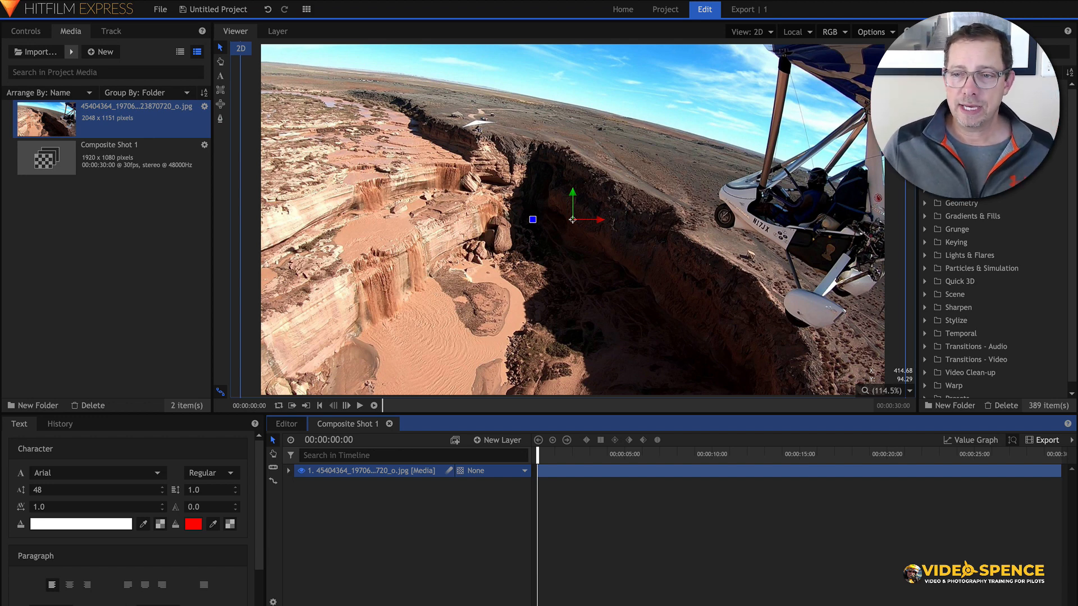
- Apply the Burnt Stock preset from Presets > VideoSpence > Film Looks to the photo layer
scroll(966, 225, down, 1)
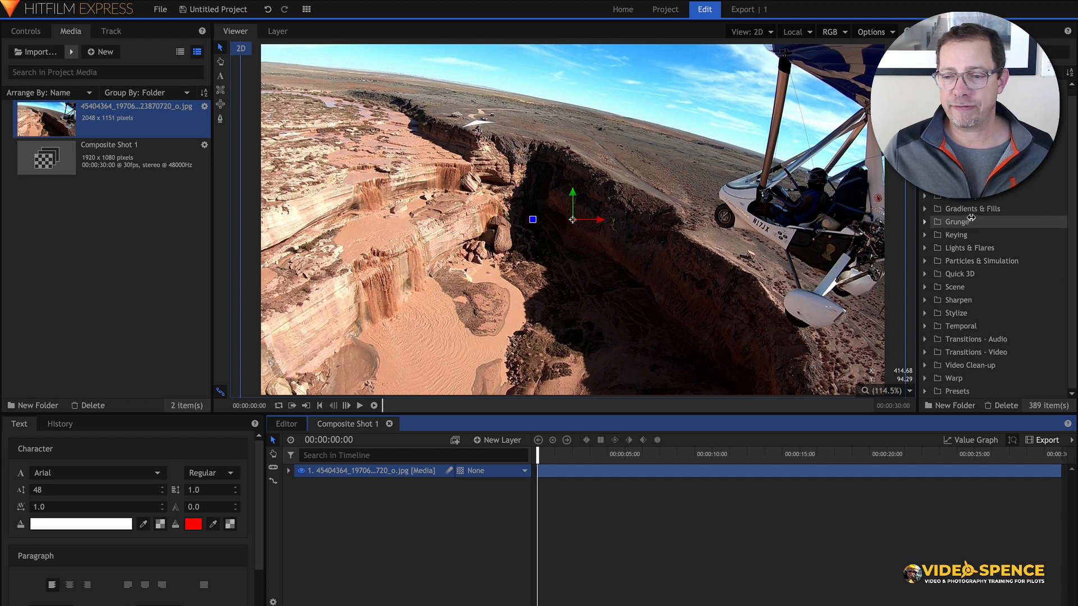
click(925, 392)
scroll(977, 348, down, 3)
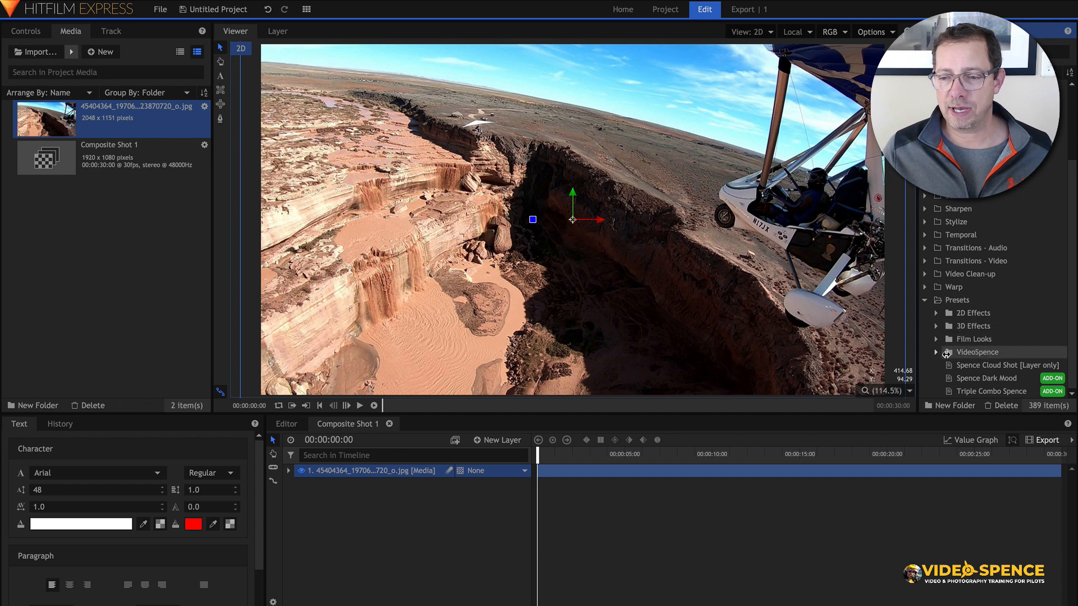
click(937, 353)
scroll(971, 337, down, 2)
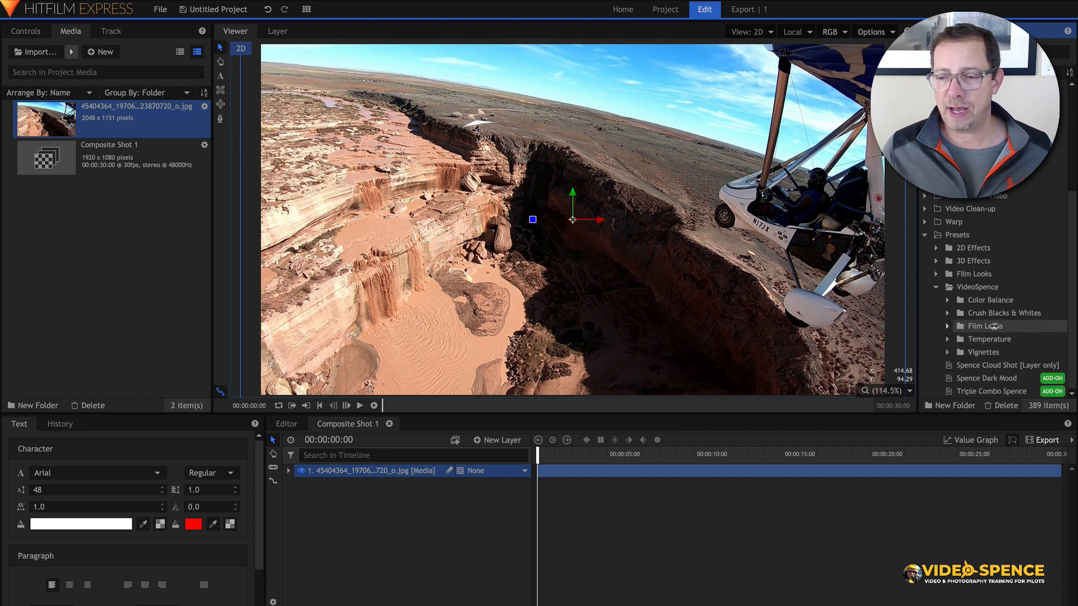
click(947, 327)
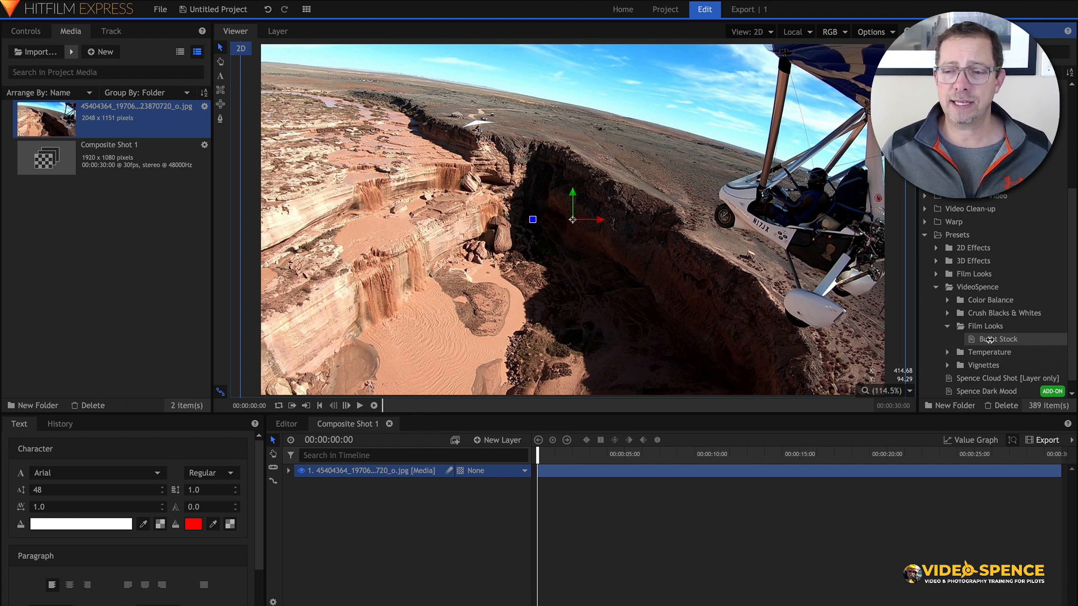
drag(989, 340, 380, 474)
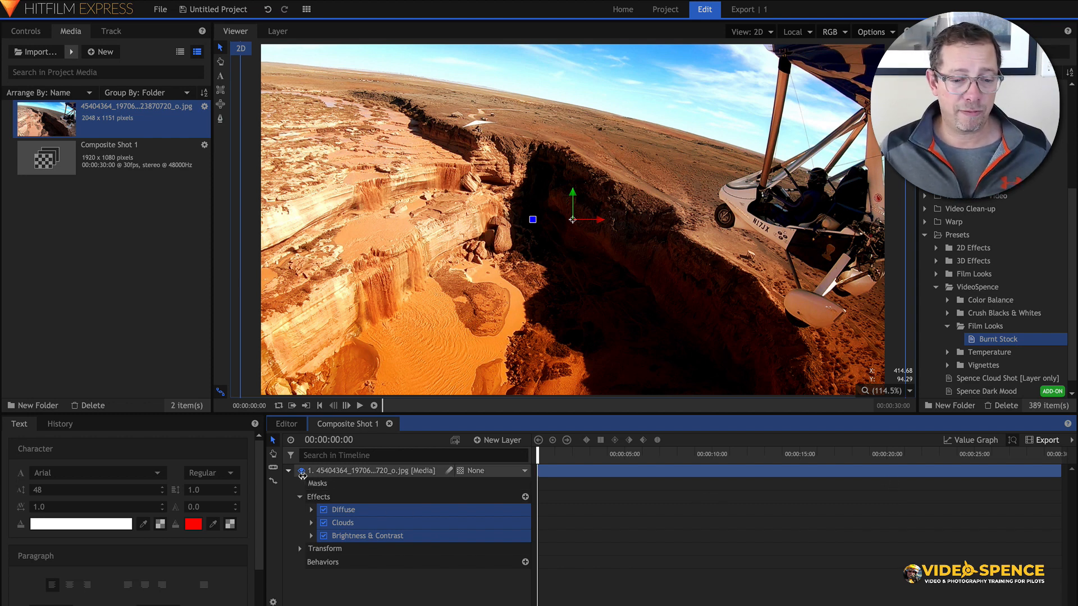
click(301, 471)
click(302, 471)
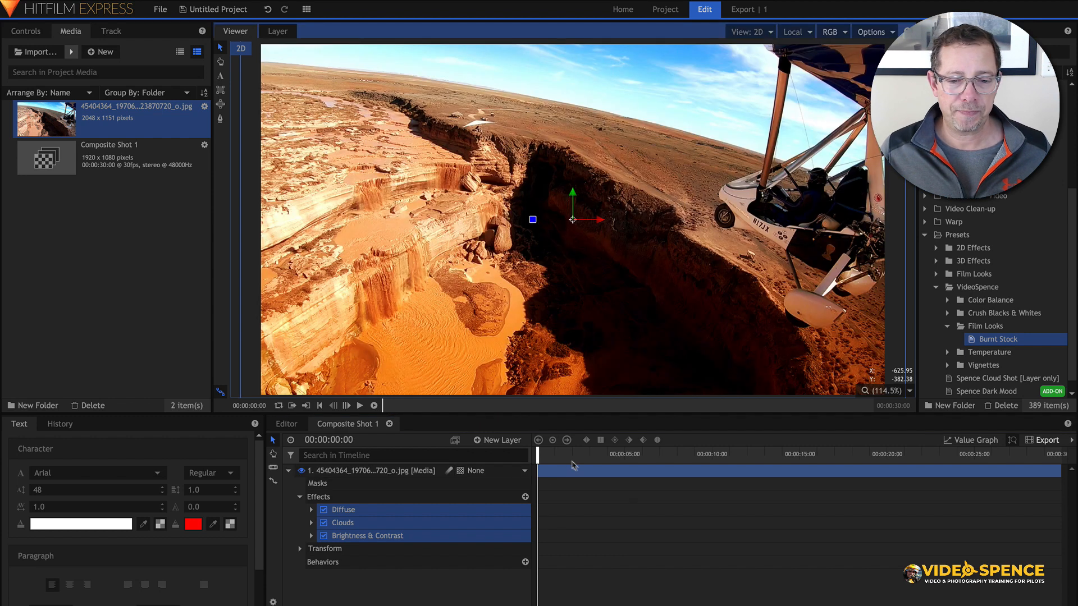
drag(540, 458, 538, 458)
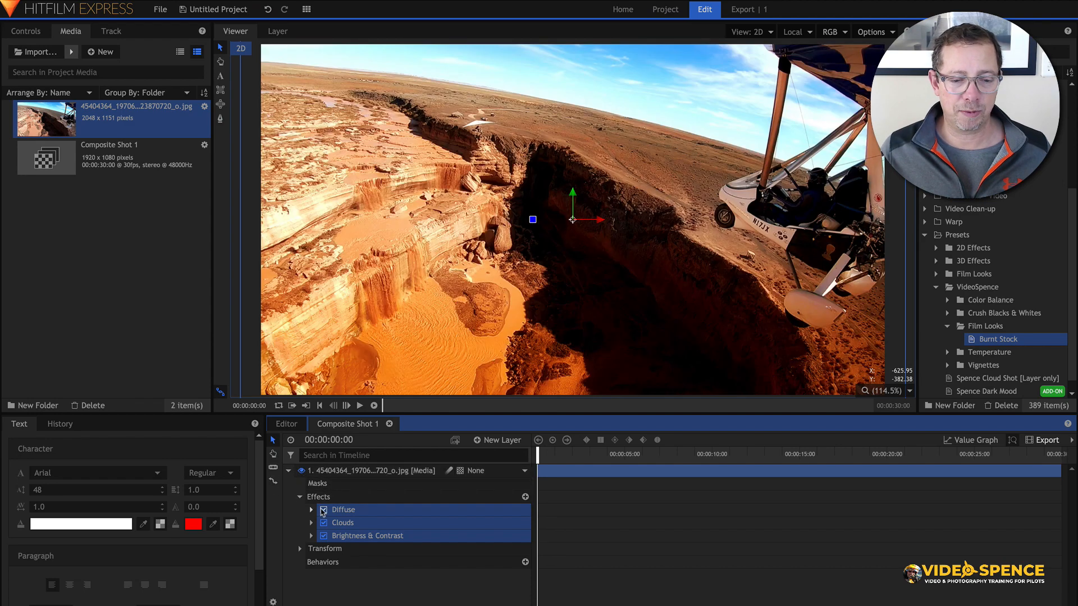
click(324, 511)
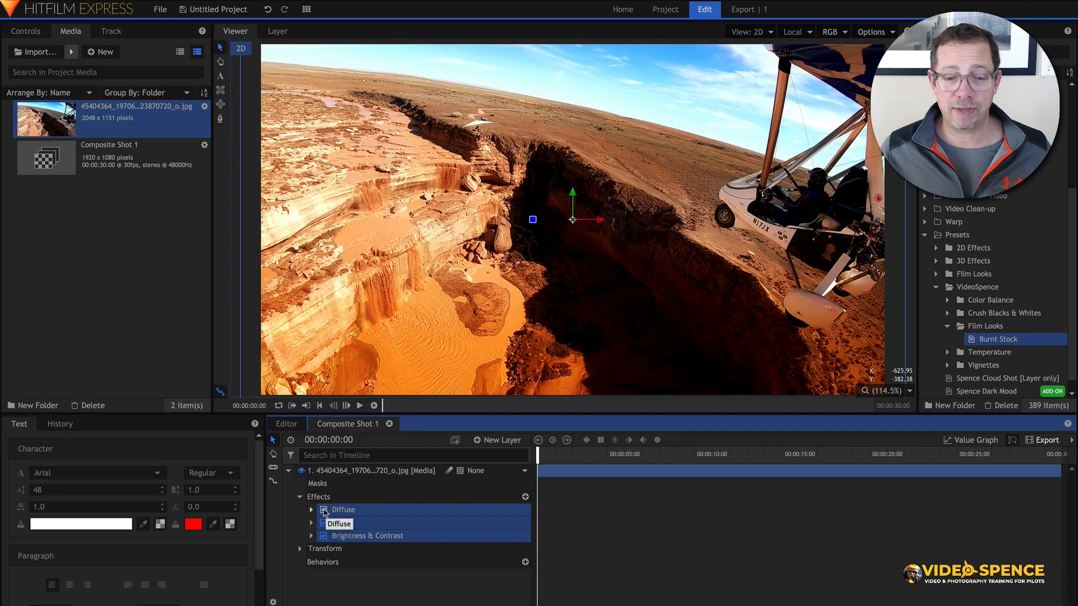
click(324, 523)
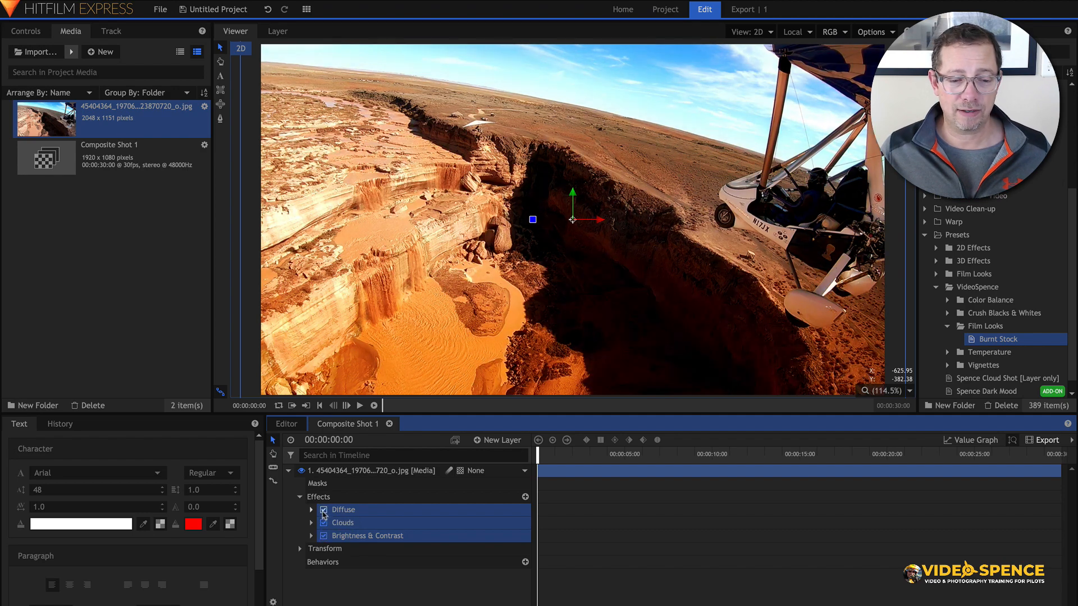
click(324, 510)
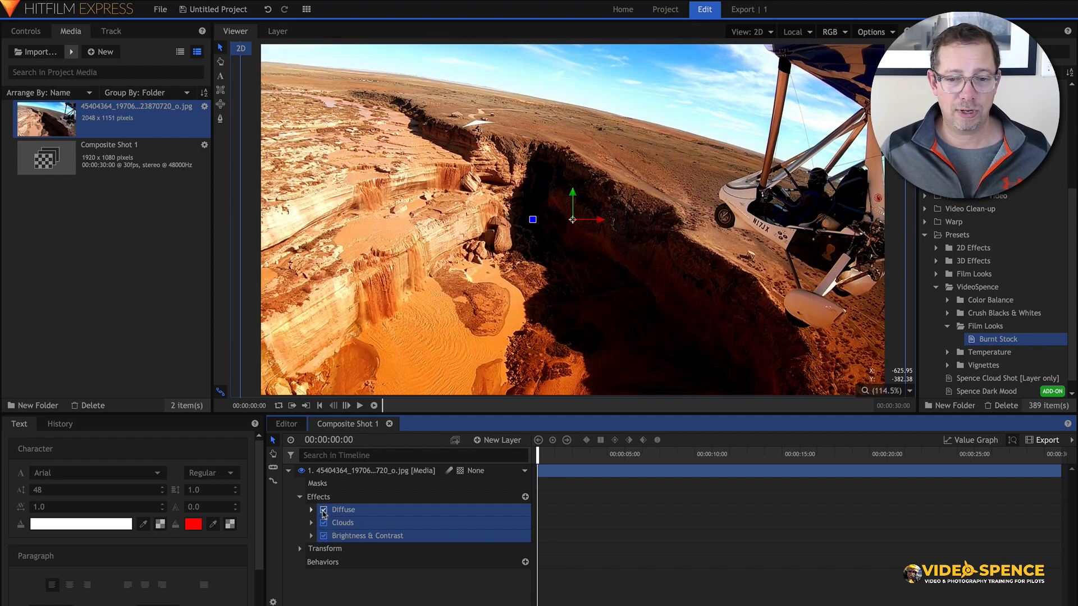
click(324, 510)
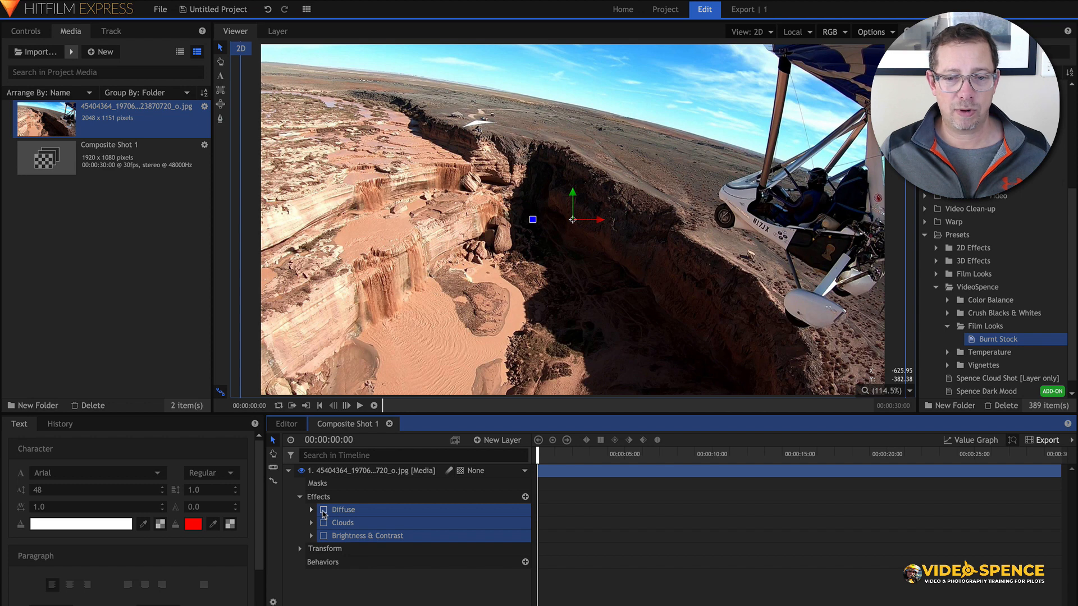
click(324, 511)
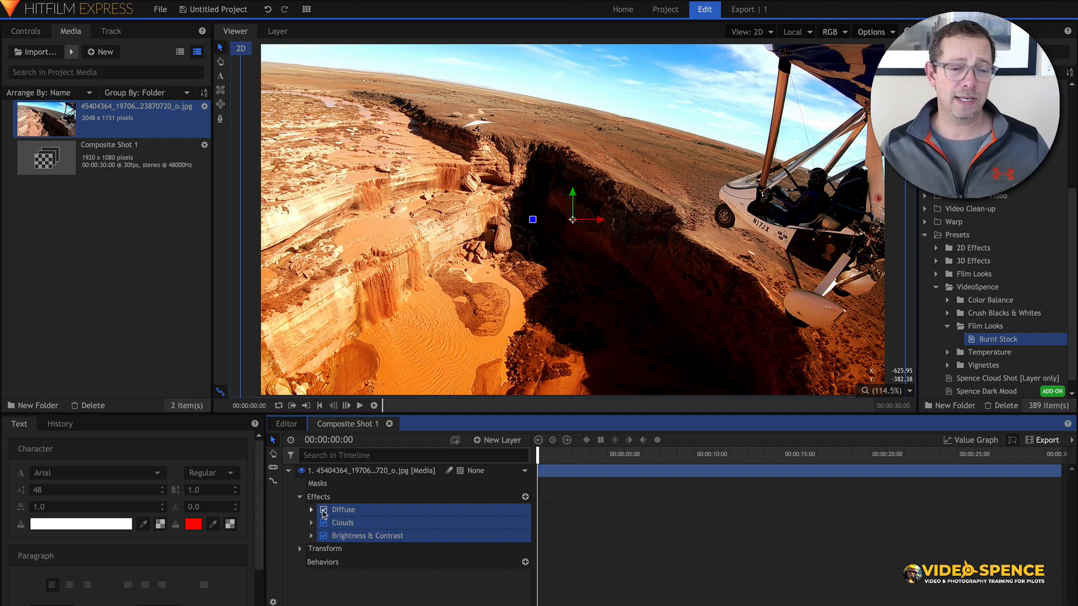
click(324, 511)
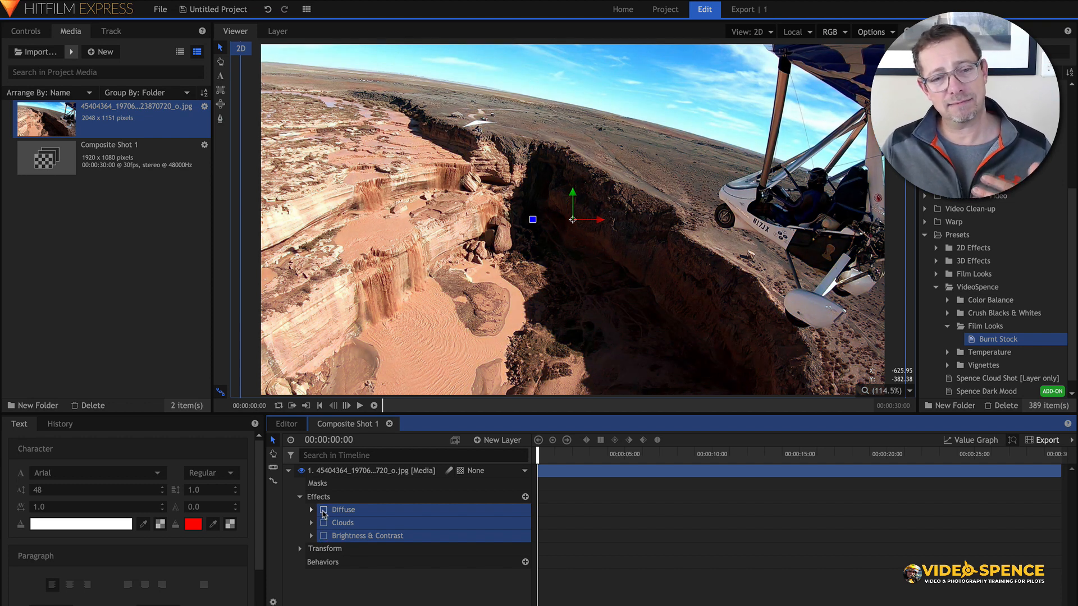
click(324, 511)
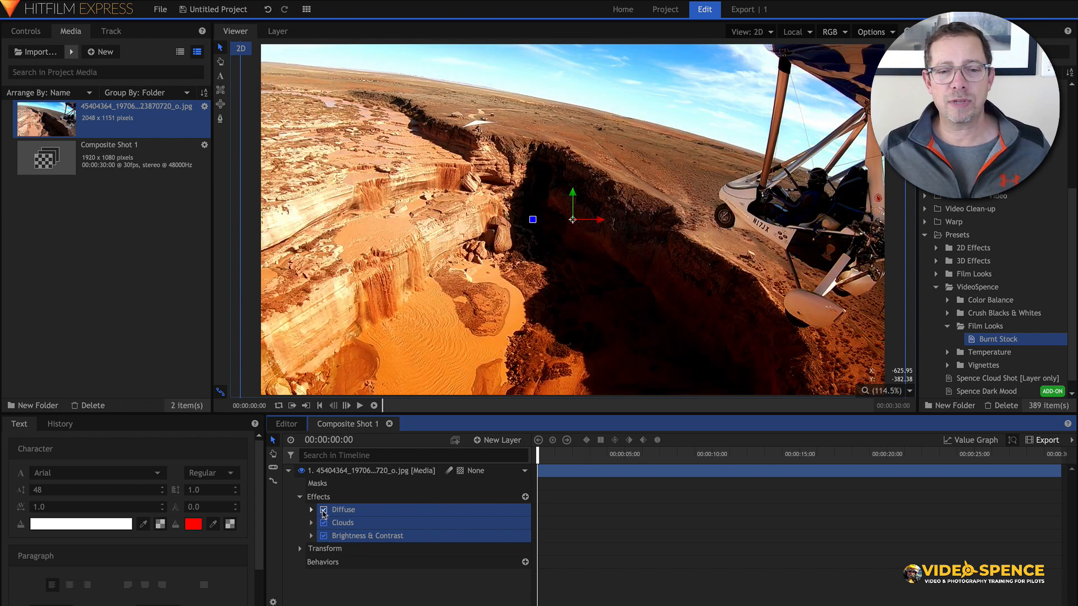
click(324, 510)
click(324, 510)
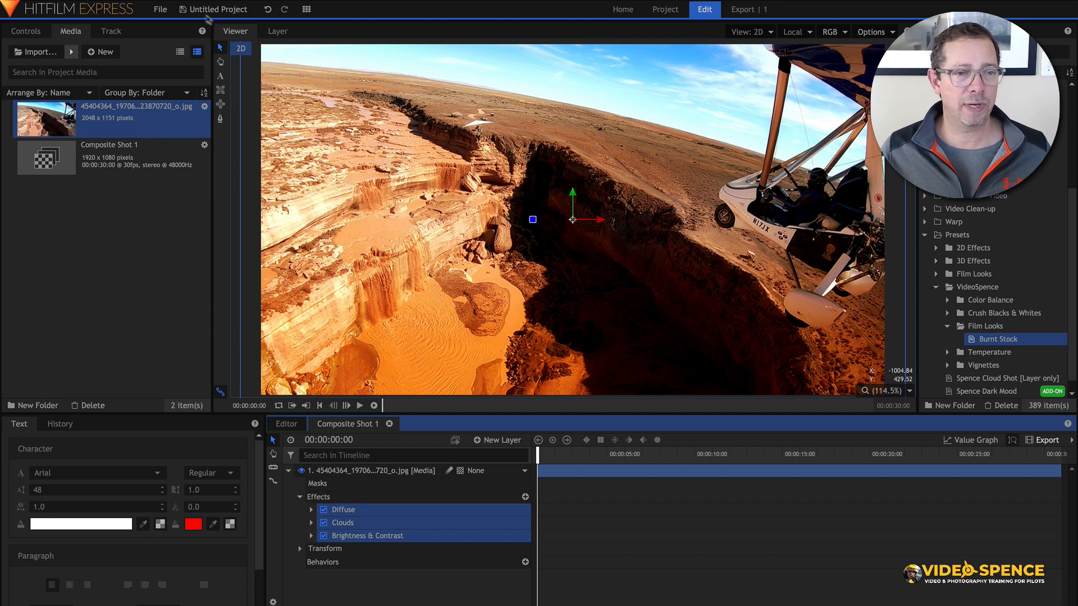
- Start a new project without saving the graded one and begin a fresh composite shot
click(160, 9)
click(167, 31)
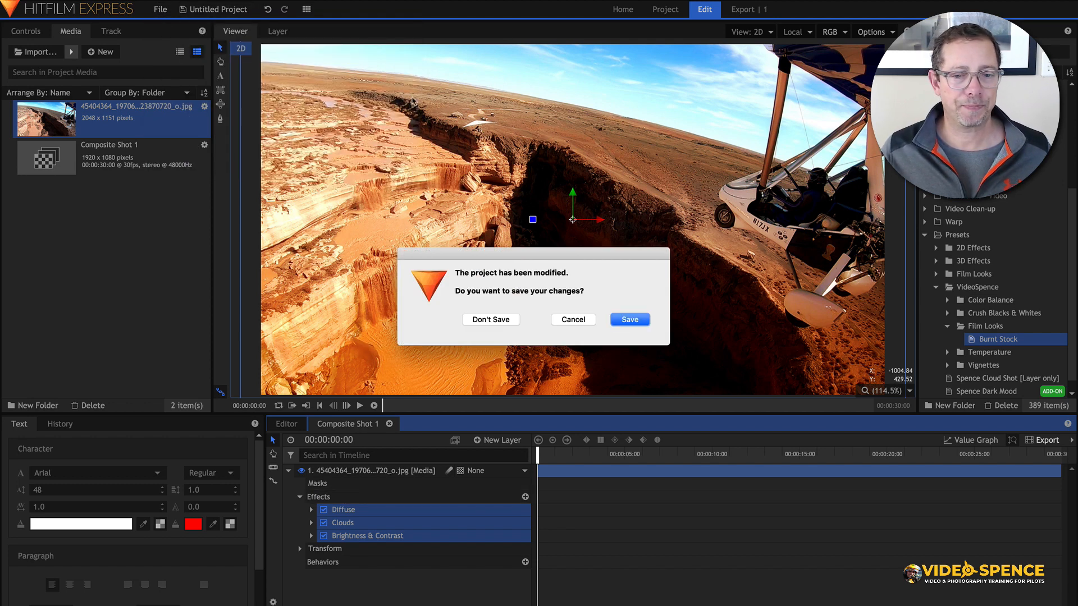
click(498, 318)
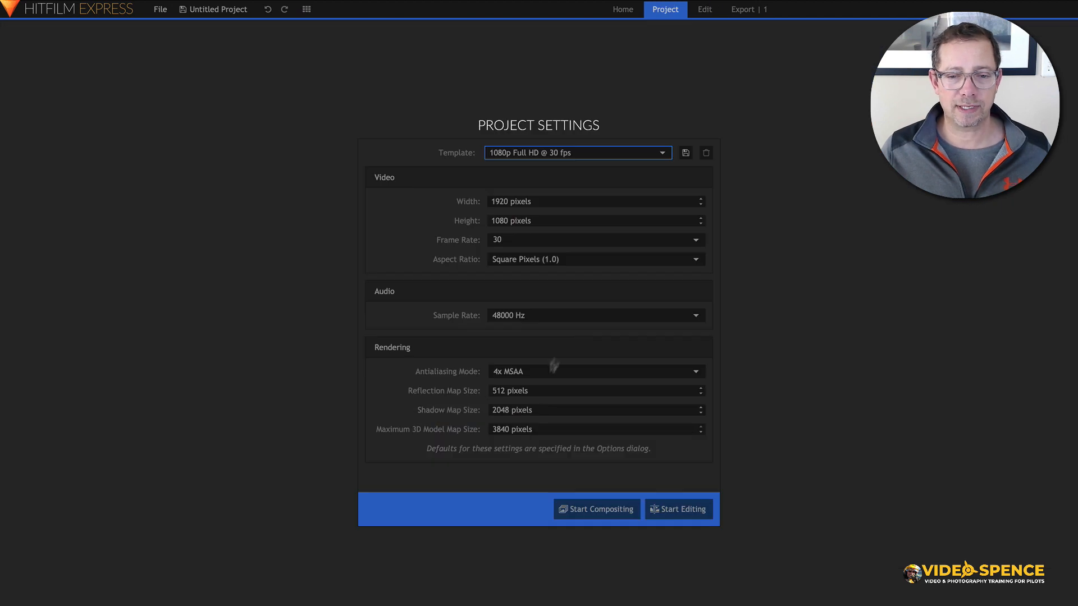
click(600, 511)
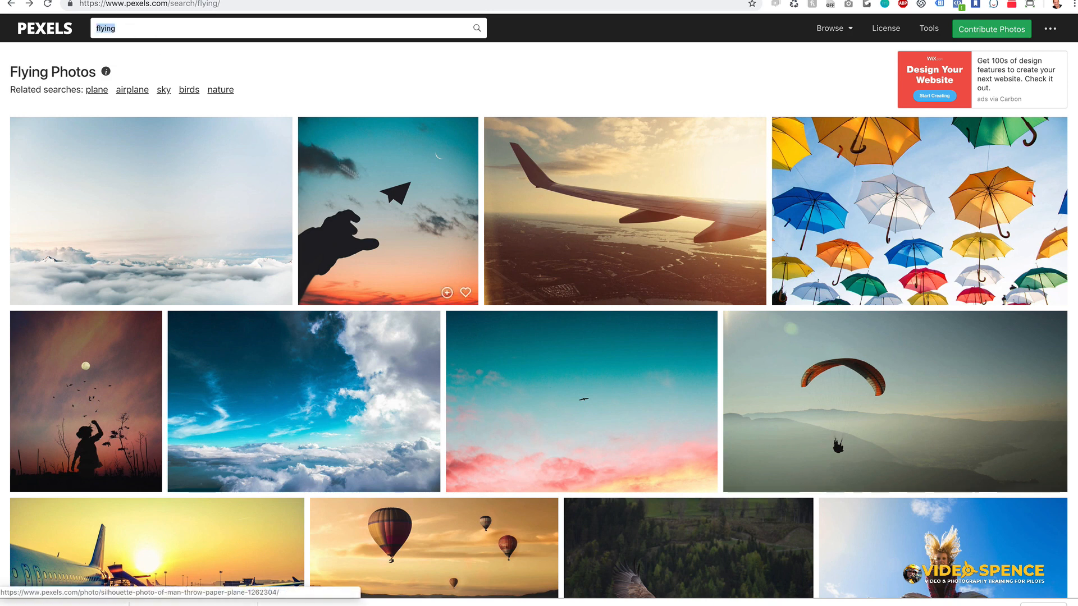
- Download the black propeller plane sunset photo at Large 1920 x 1080 size
scroll(443, 244, down, 10)
scroll(466, 255, down, 15)
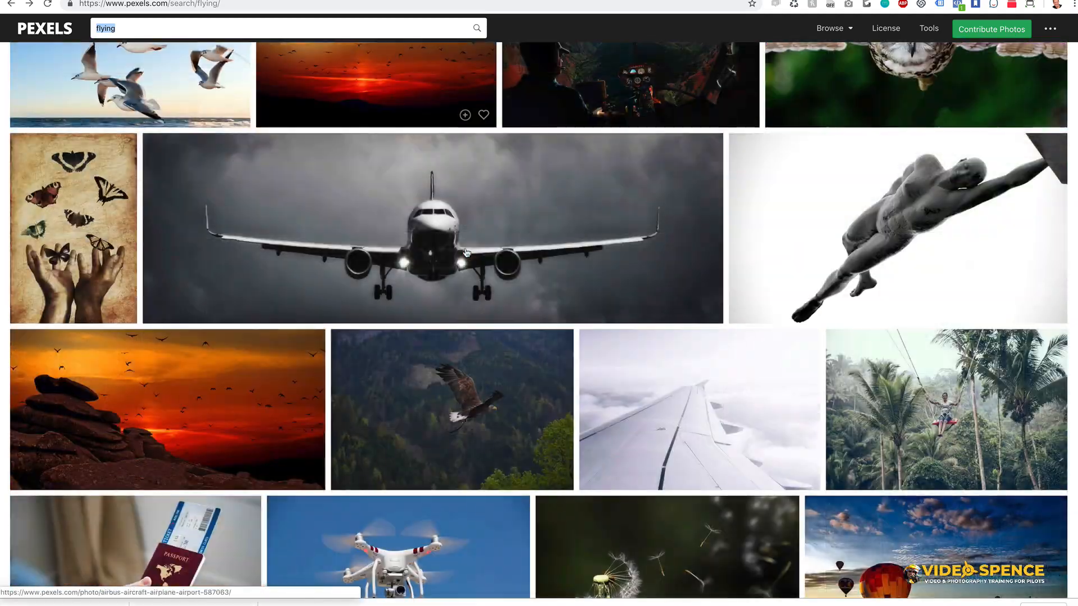
scroll(466, 253, down, 15)
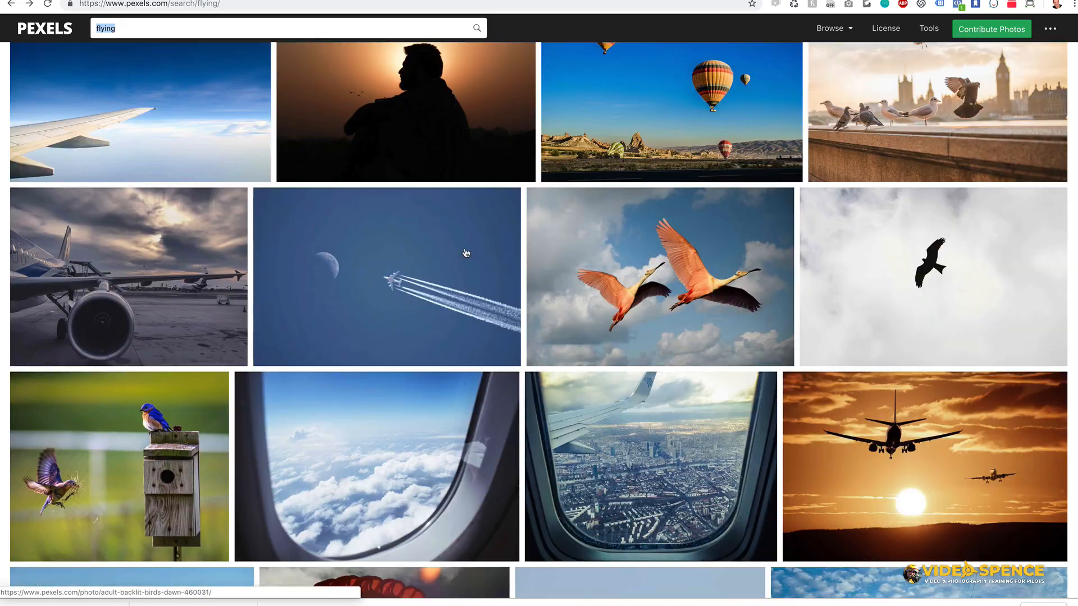
scroll(466, 253, down, 15)
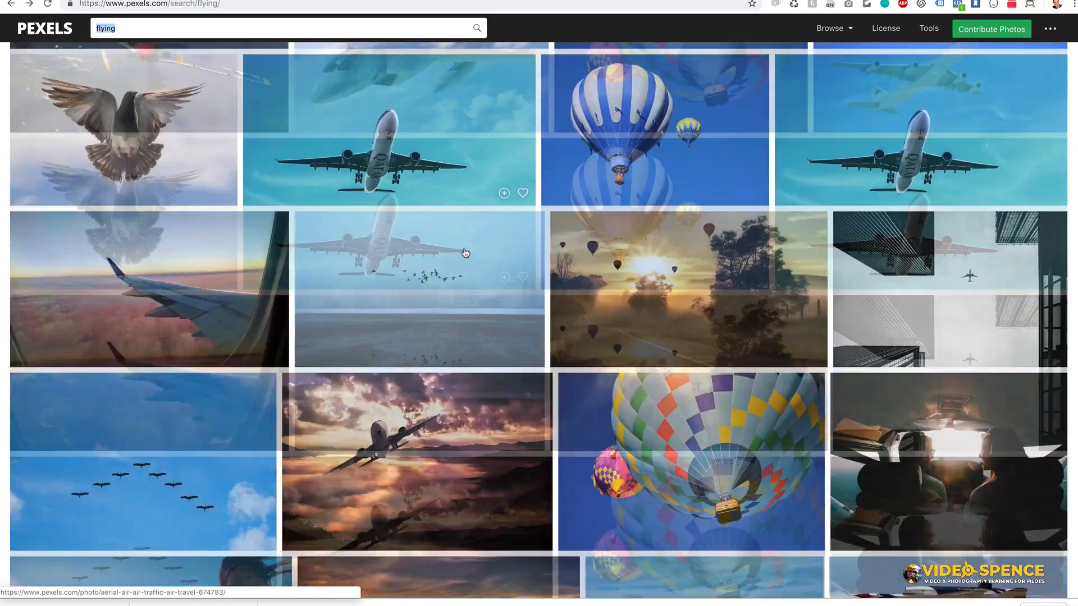
scroll(466, 253, down, 5)
click(448, 305)
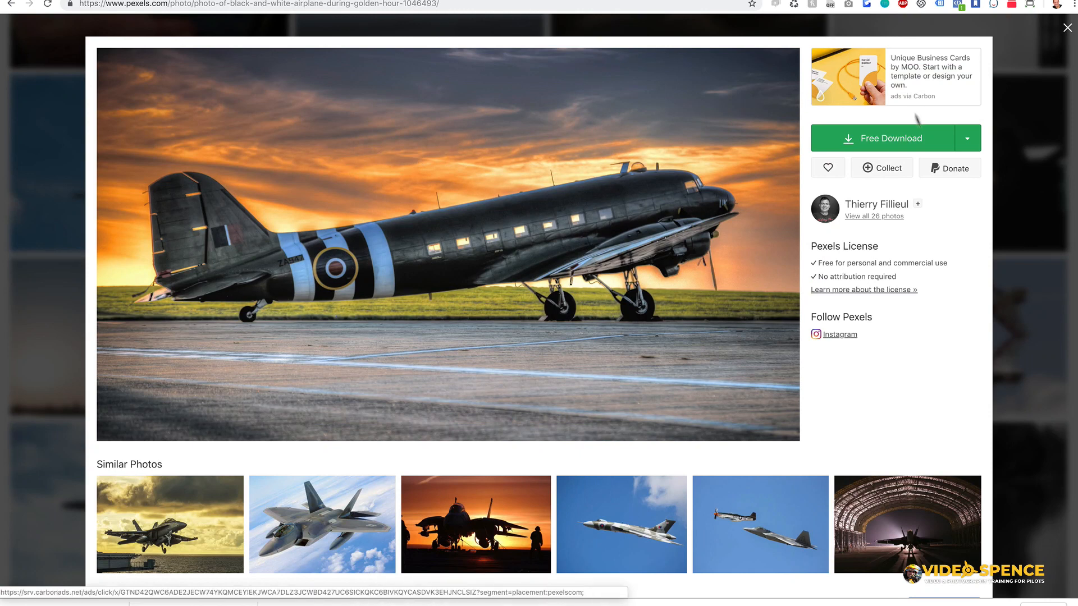
click(967, 138)
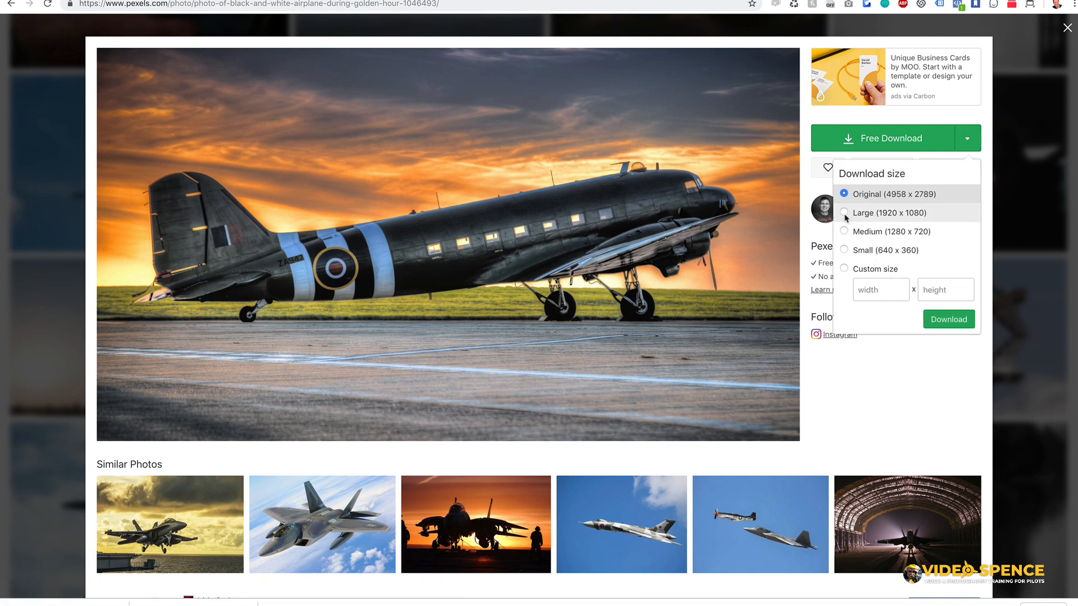
click(904, 215)
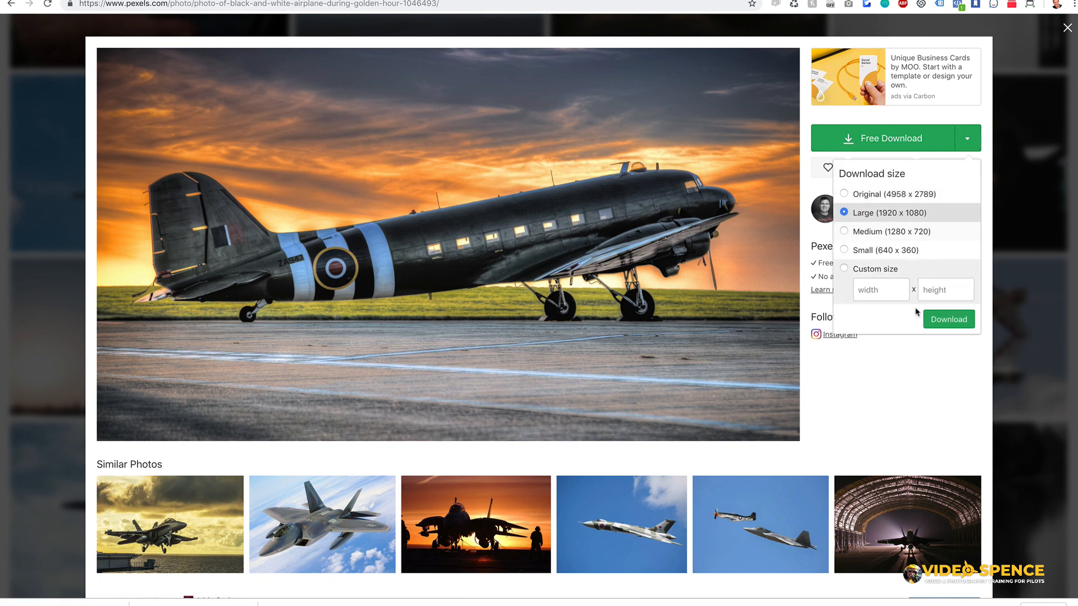
click(948, 319)
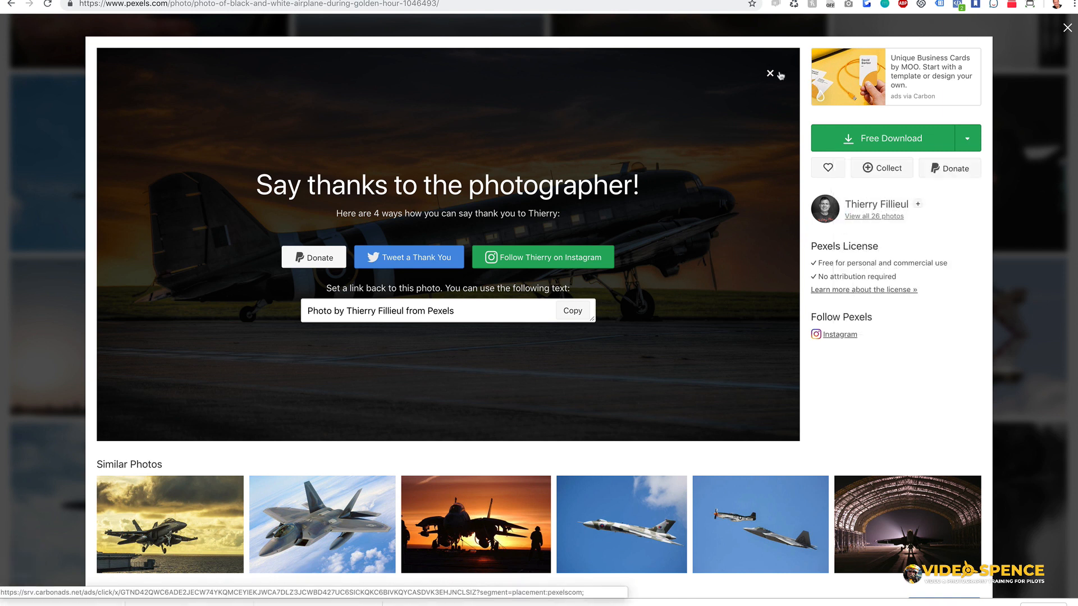
click(770, 73)
click(699, 31)
- Download the antique monoplane photo at Large 1920 x 1280 size
scroll(746, 162, down, 10)
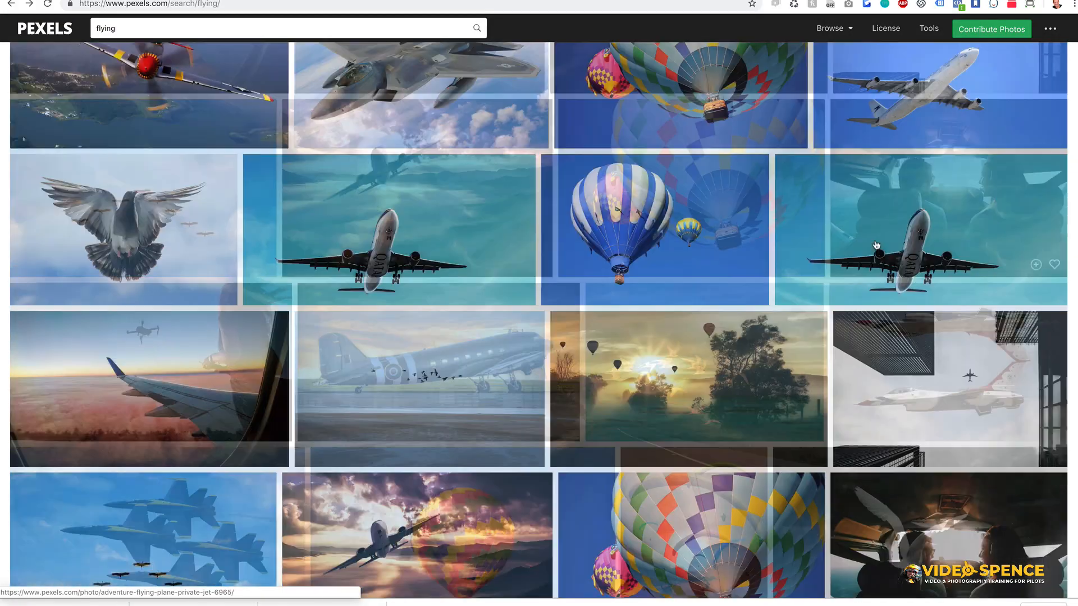
scroll(876, 245, up, 20)
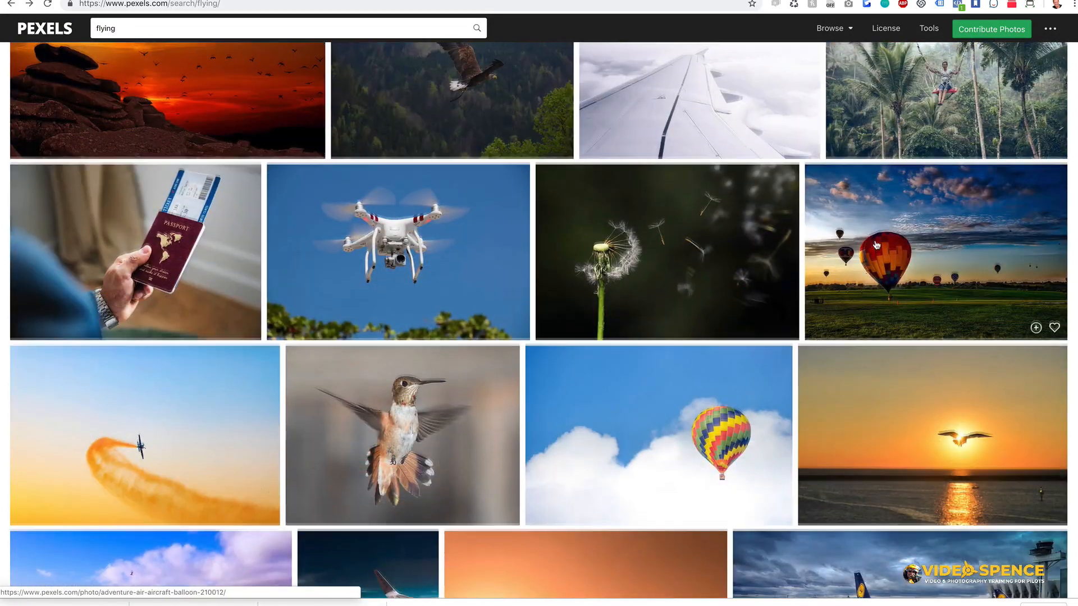
scroll(875, 245, up, 5)
scroll(876, 245, down, 15)
scroll(876, 245, down, 20)
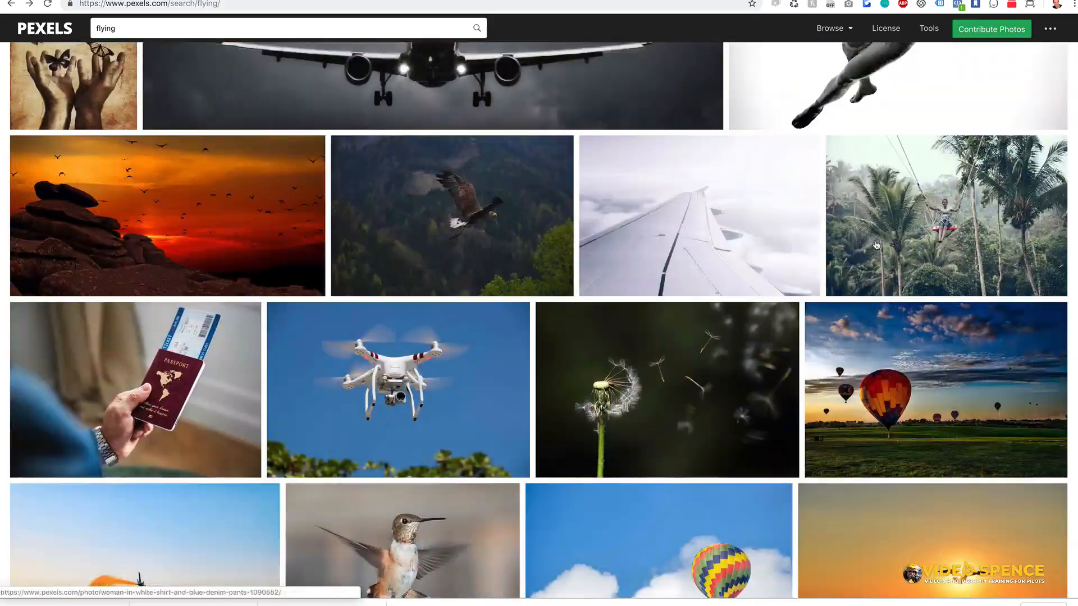
scroll(876, 245, down, 20)
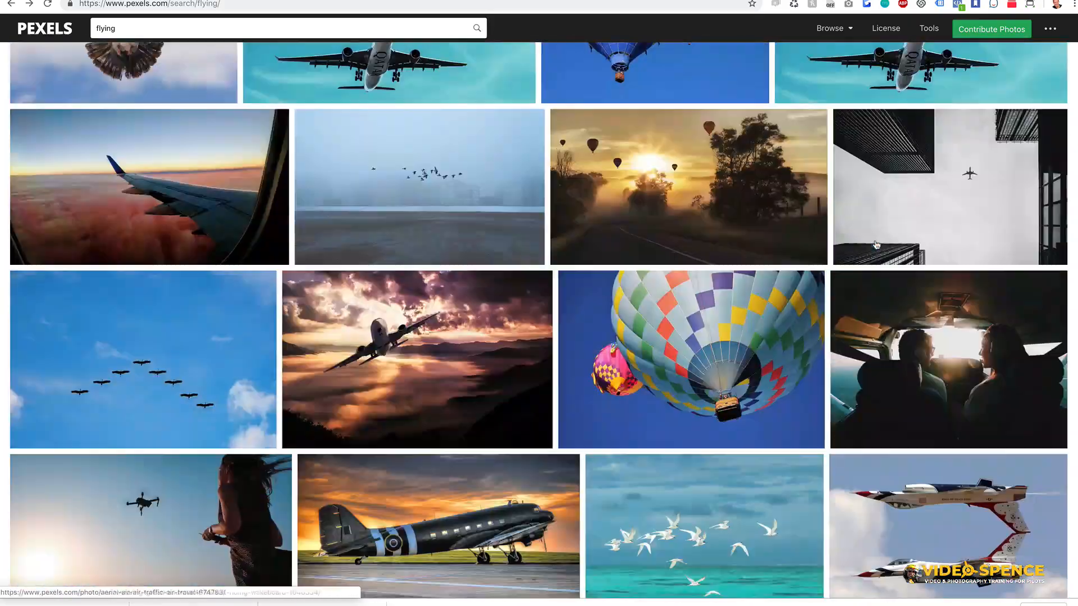
scroll(876, 245, down, 5)
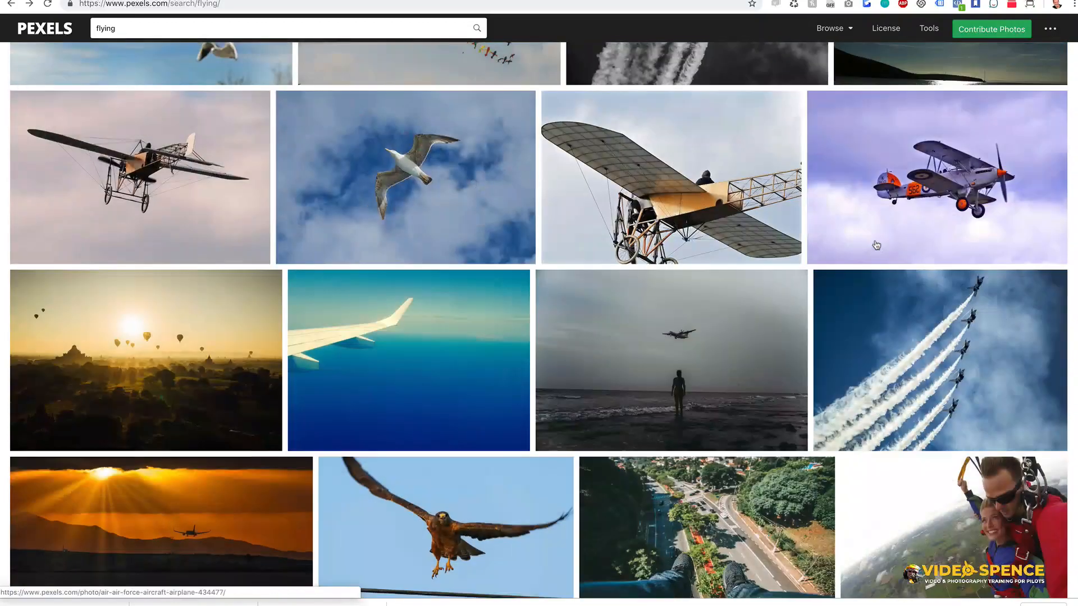
click(632, 190)
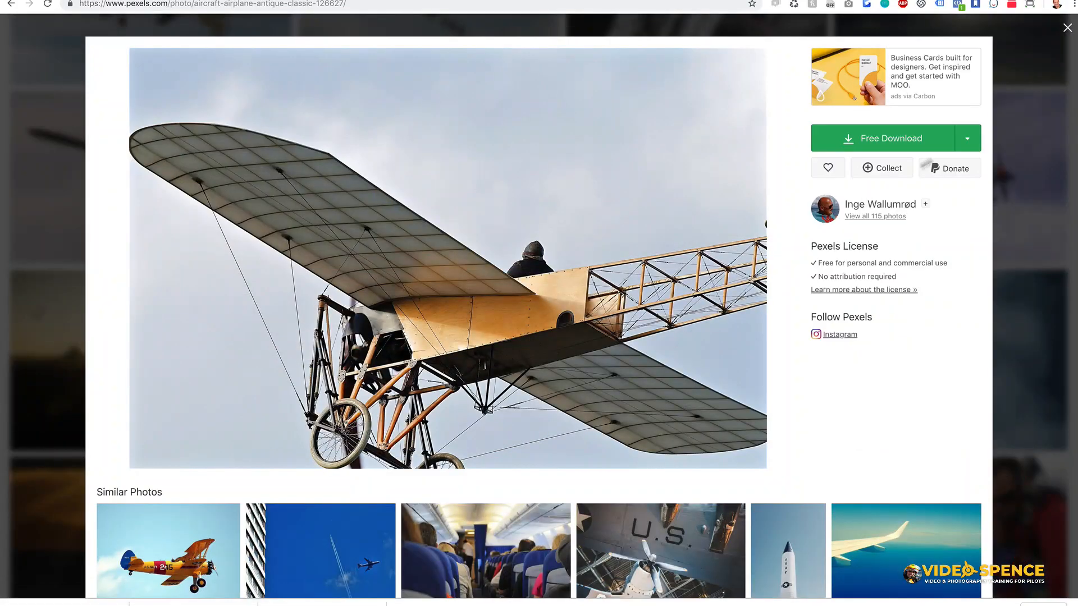
click(967, 138)
click(917, 213)
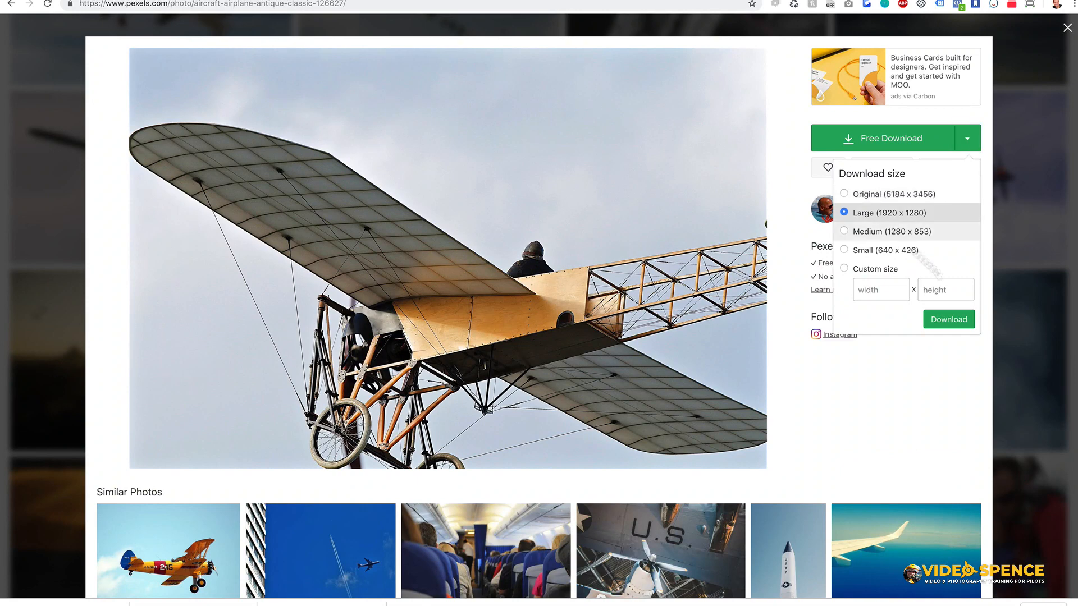
click(948, 319)
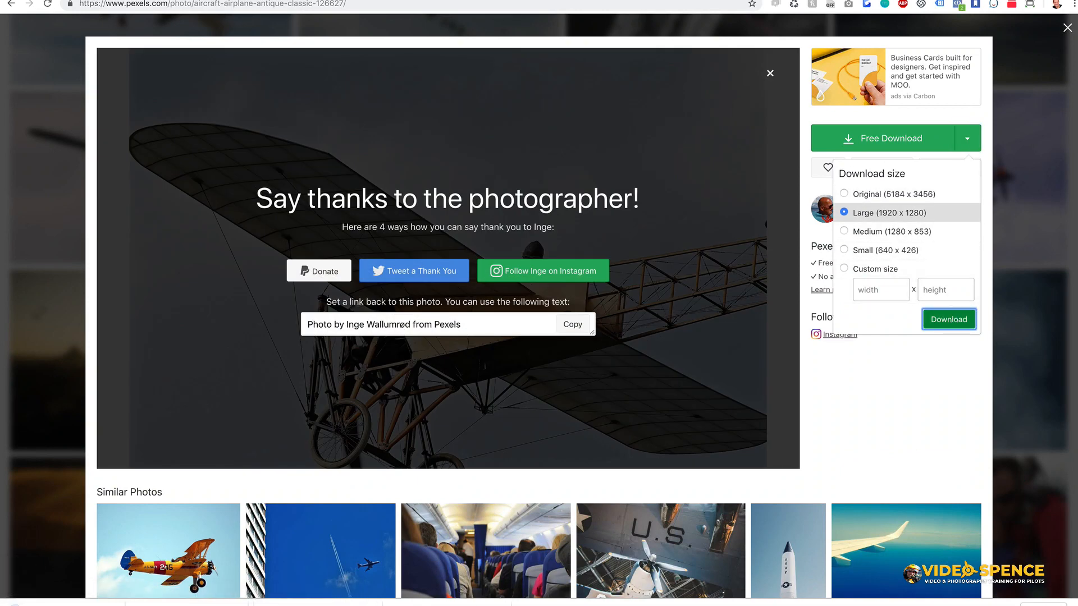
click(770, 73)
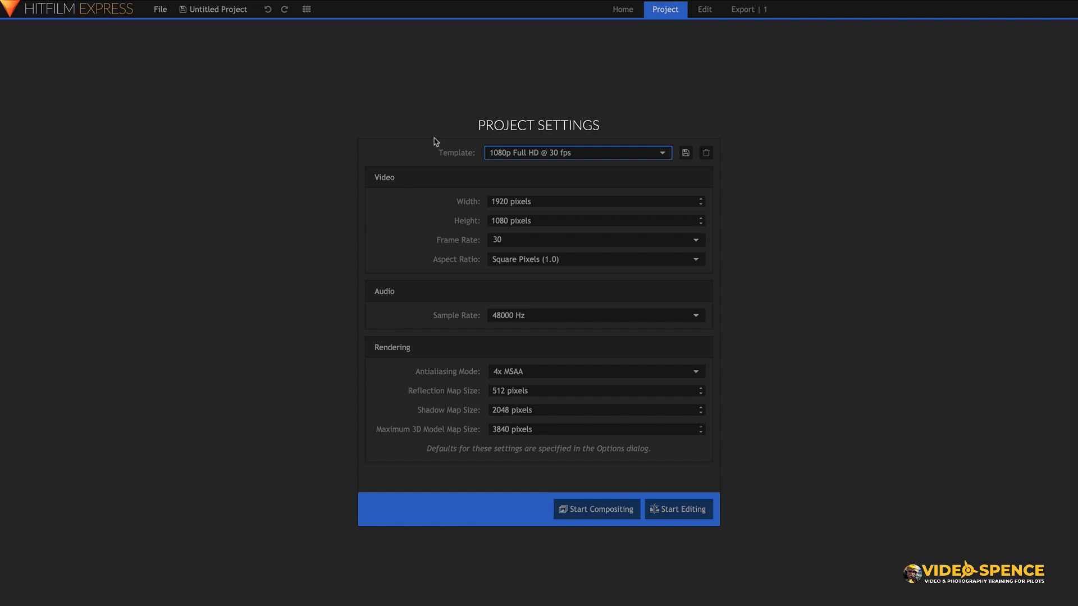
- Create a new composite shot, import pexels-photo-1046493.jpeg and place it on the timeline
click(601, 511)
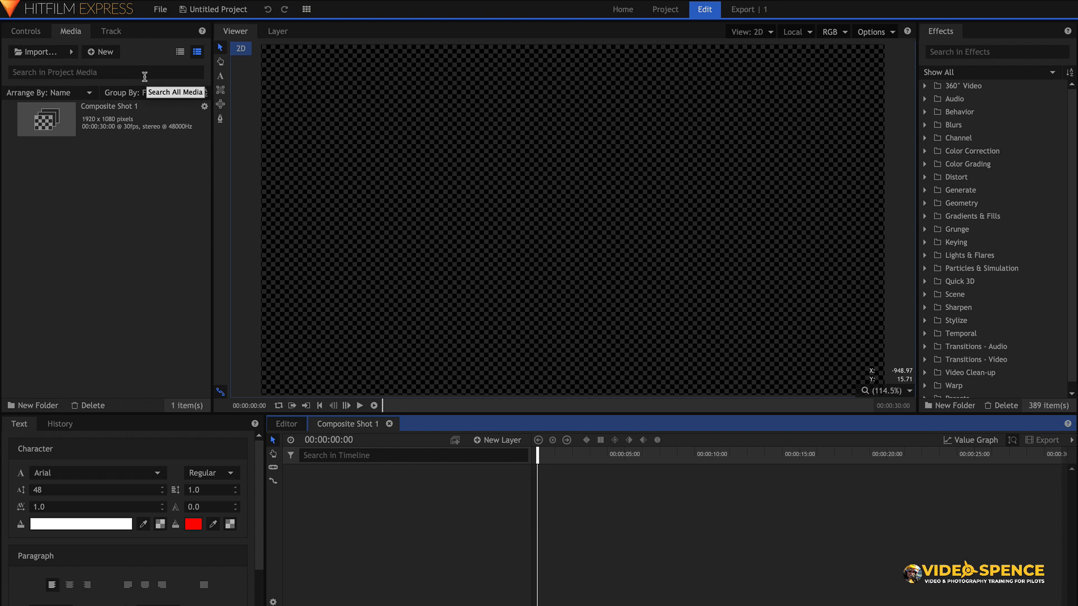
click(72, 53)
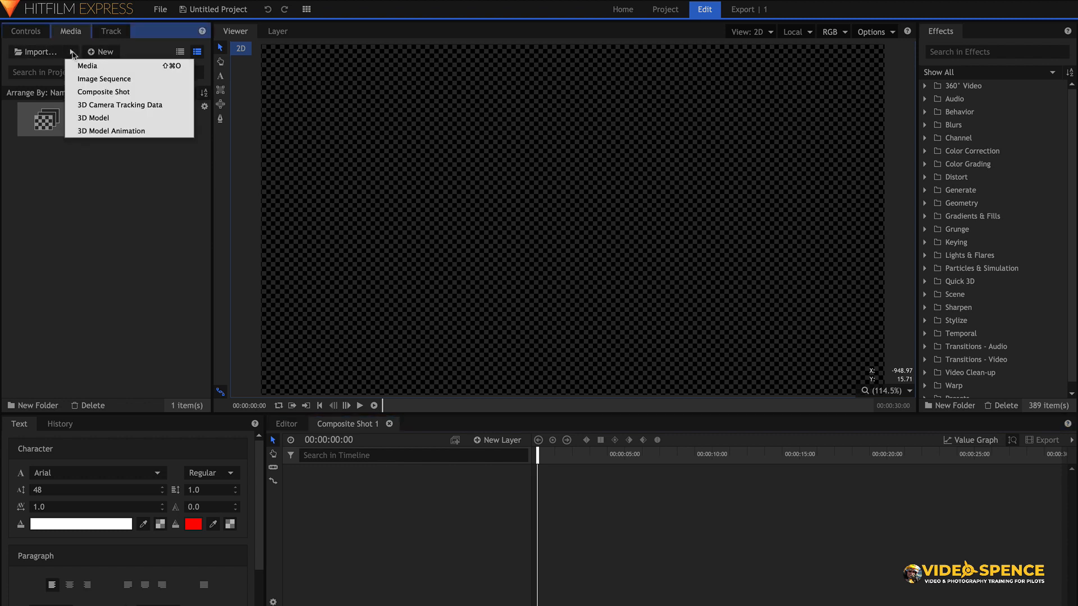
click(85, 67)
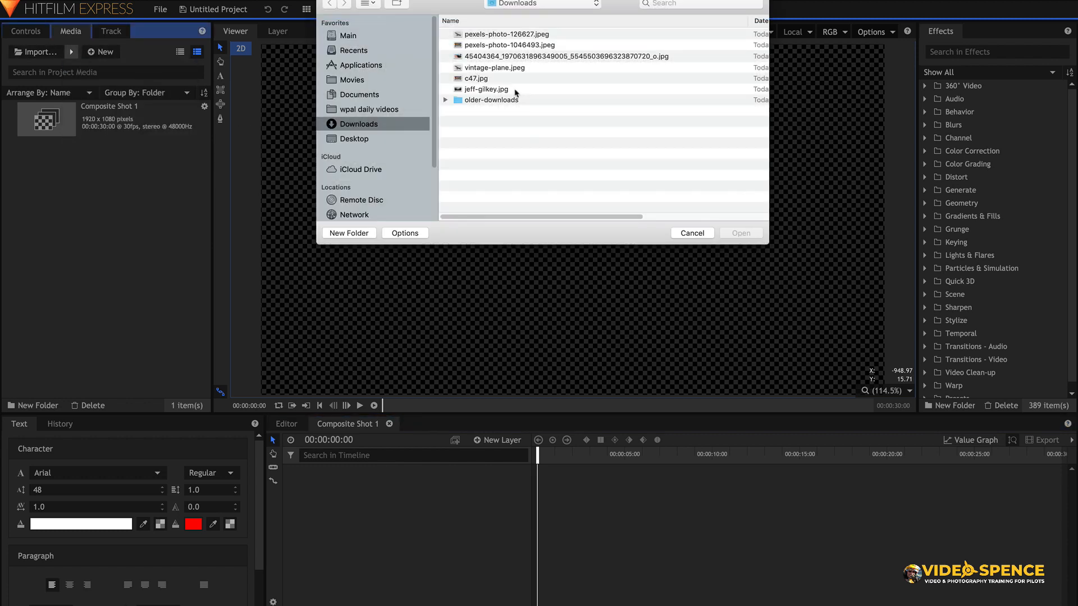
double_click(504, 46)
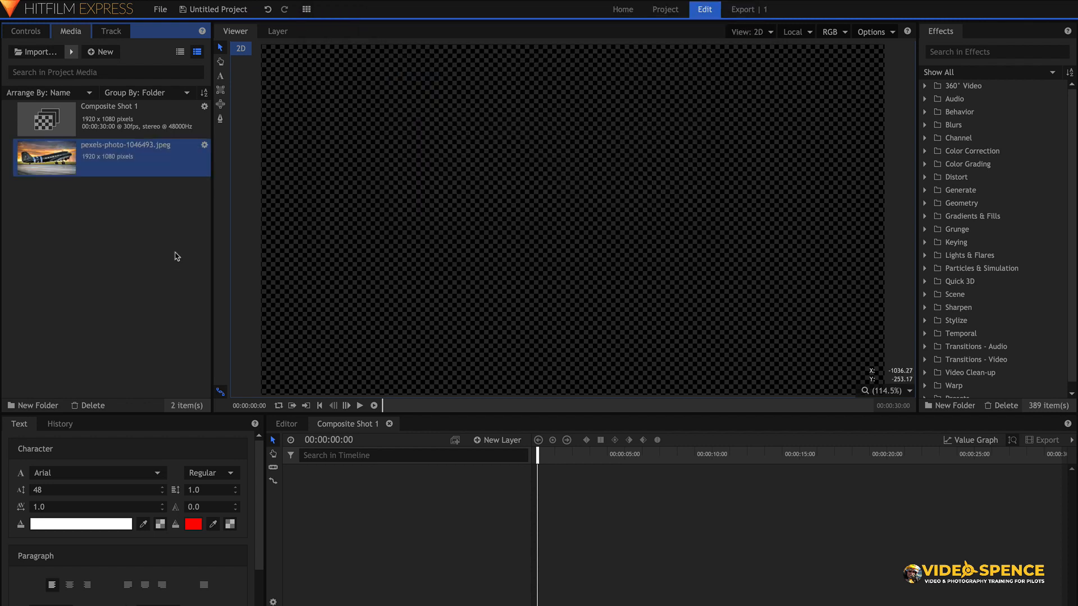
drag(317, 396, 335, 484)
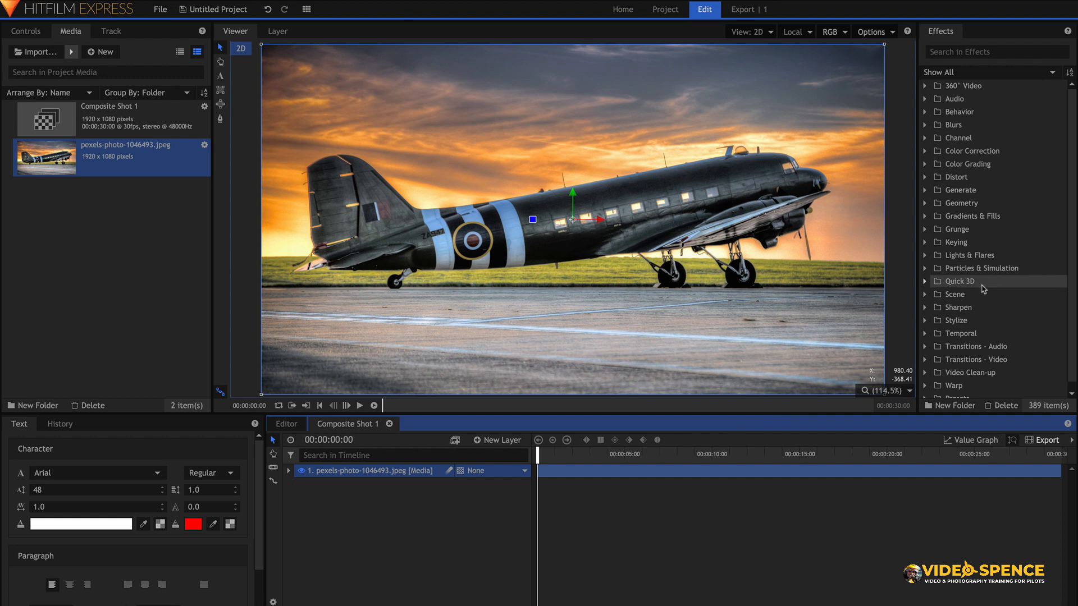
- Apply the Burnt Stock preset from VideoSpence Film Looks to the plane photo layer
scroll(997, 284, down, 1)
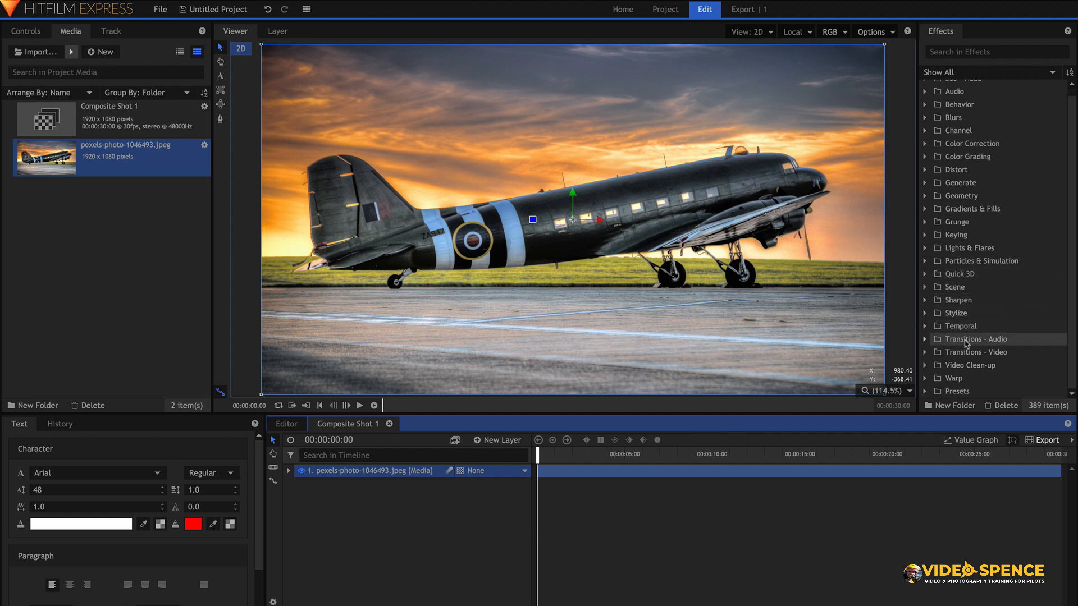
click(925, 391)
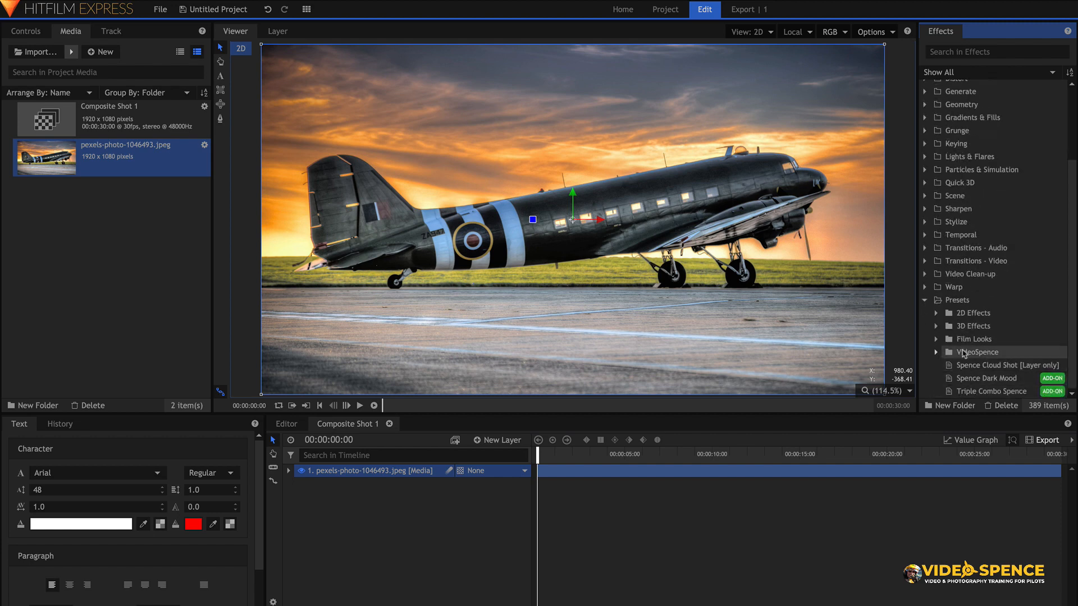
click(936, 339)
scroll(993, 330, down, 5)
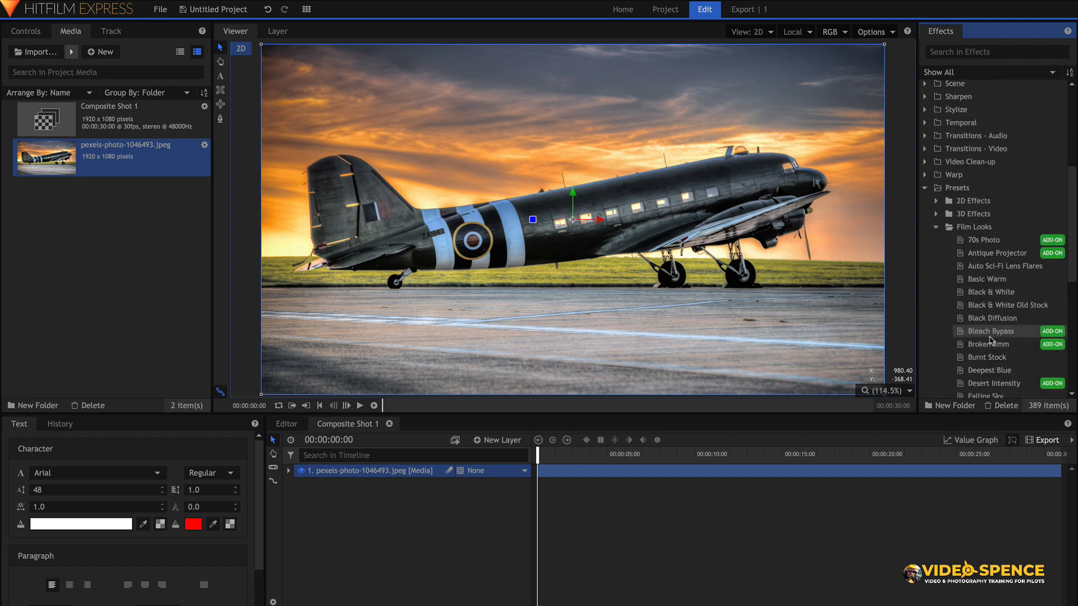
scroll(992, 330, down, 2)
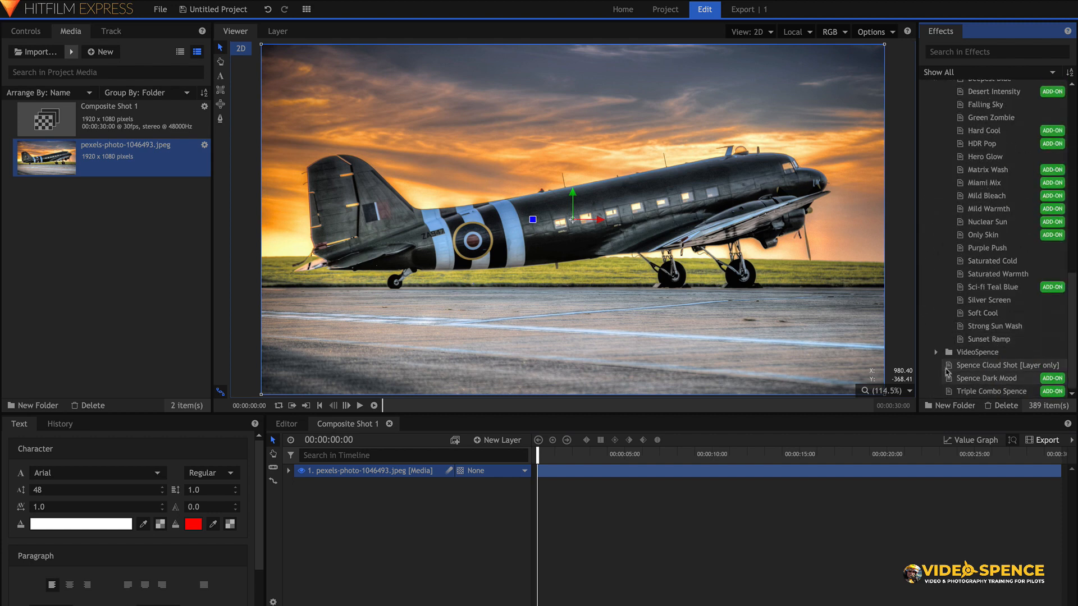
click(936, 353)
scroll(950, 354, down, 3)
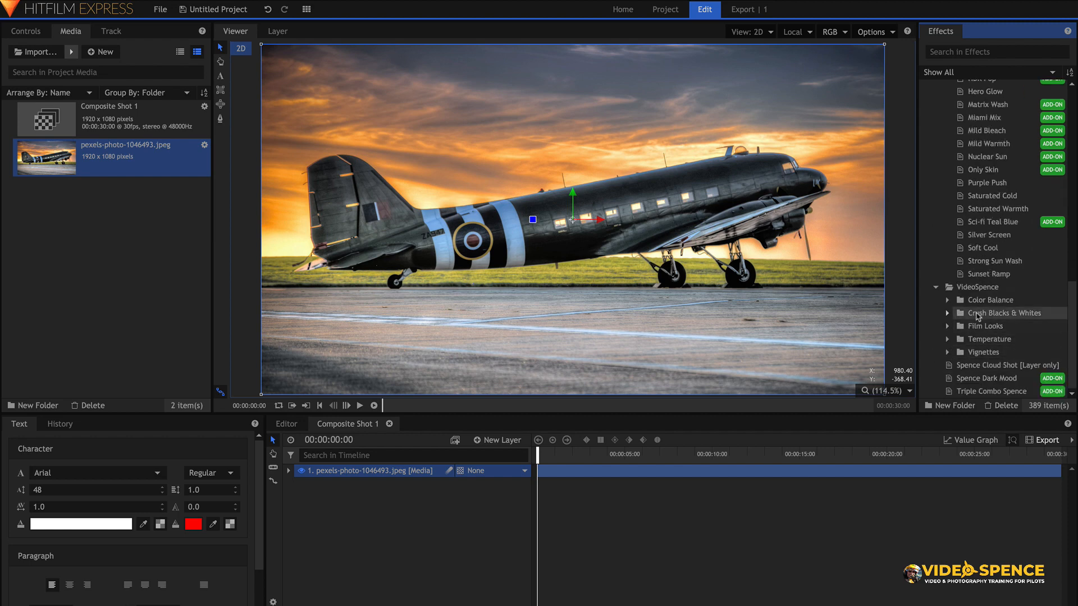
click(948, 328)
click(974, 340)
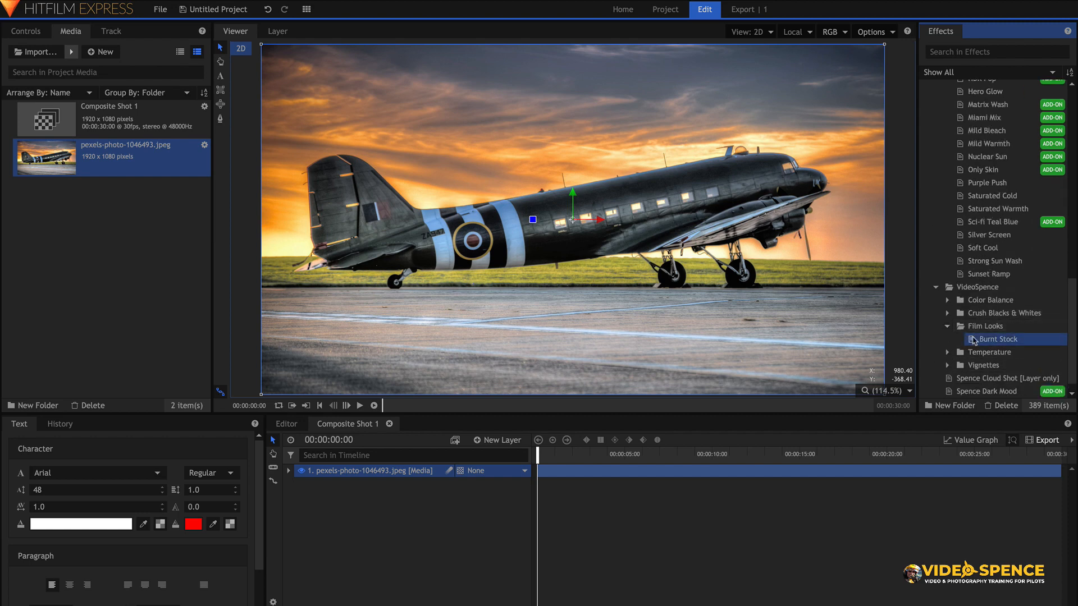
drag(349, 473, 349, 473)
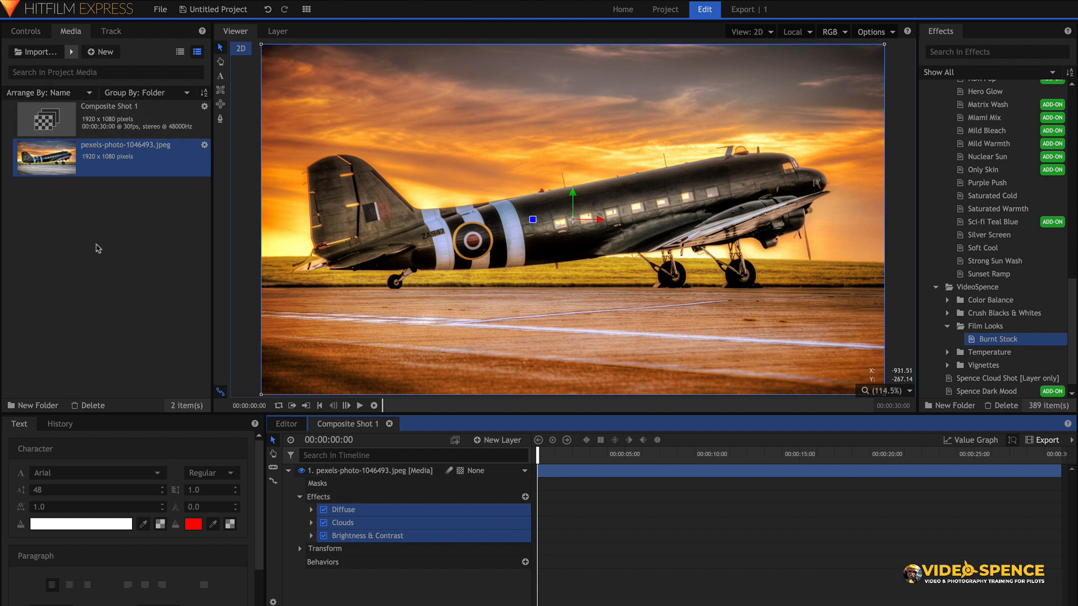
- Undo Burnt Stock from the History panel, restoring the plane photo's original colours
click(58, 427)
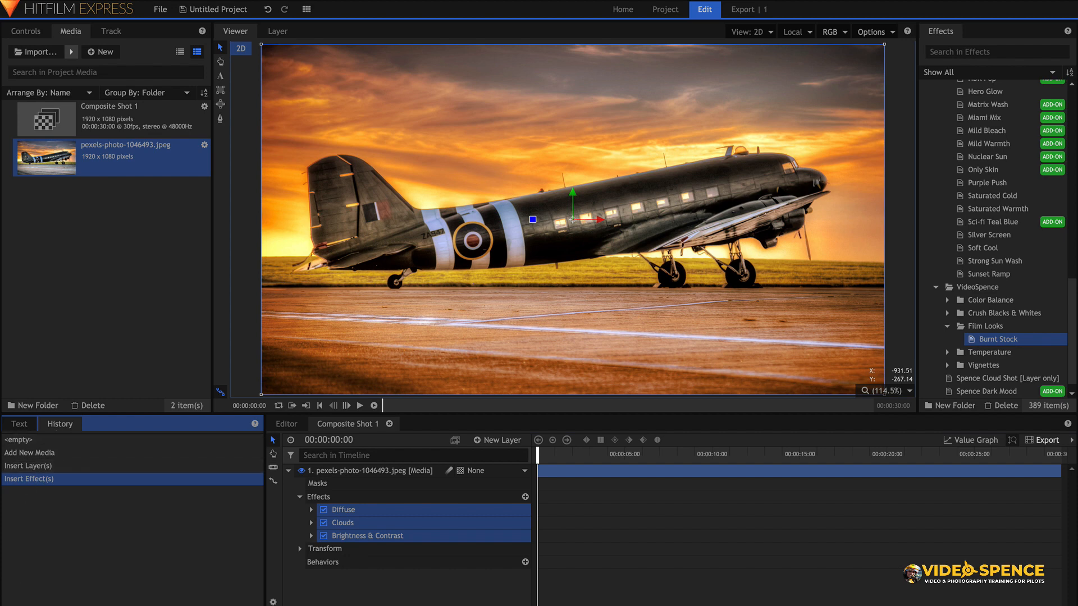
click(28, 466)
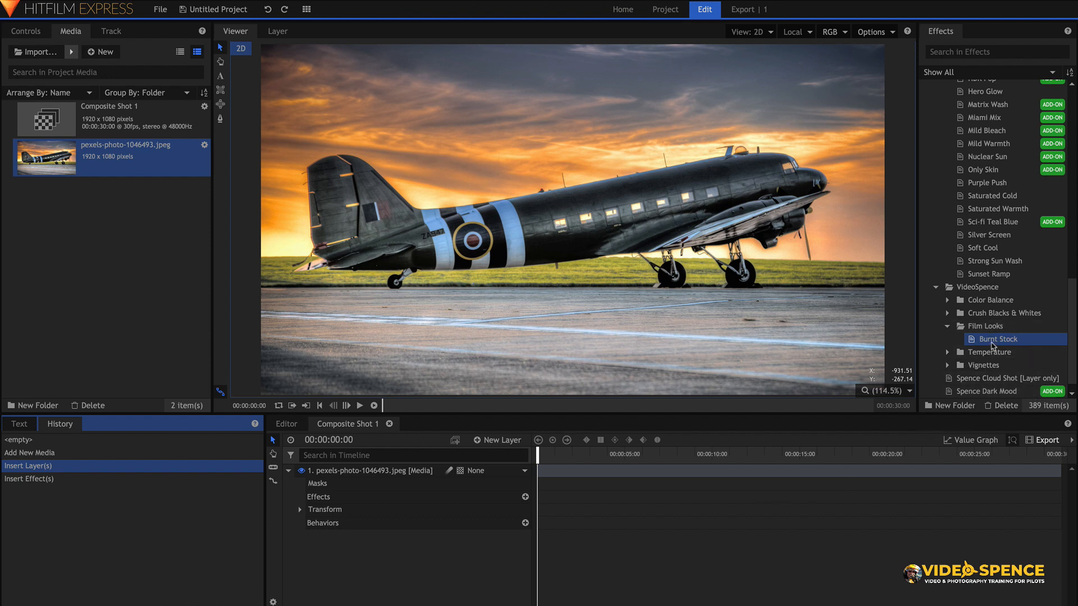
scroll(992, 345, down, 1)
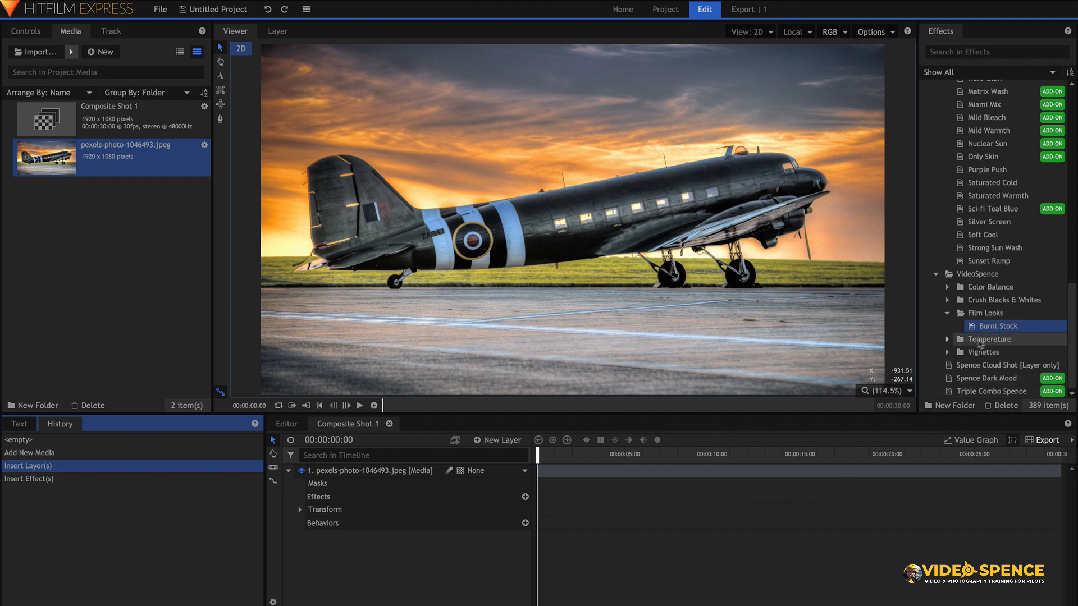
click(947, 339)
scroll(989, 331, down, 4)
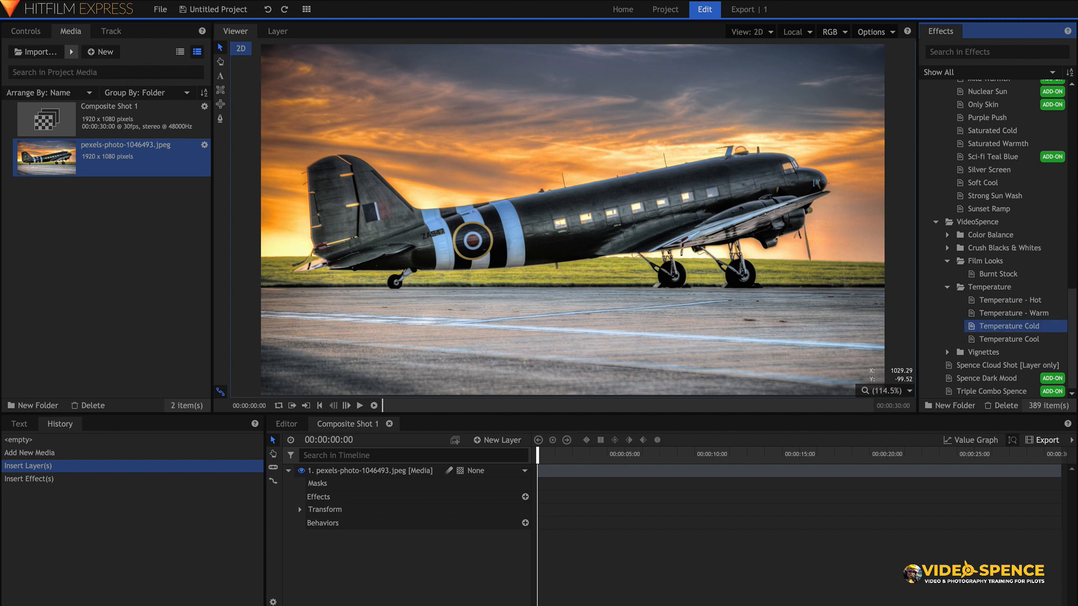
drag(549, 408, 396, 478)
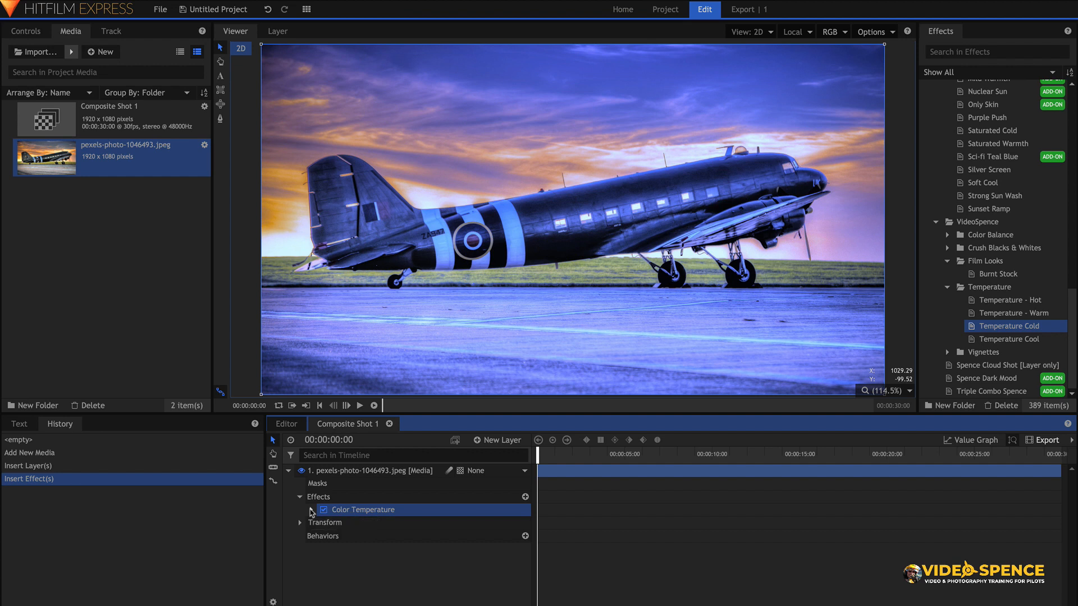
click(311, 510)
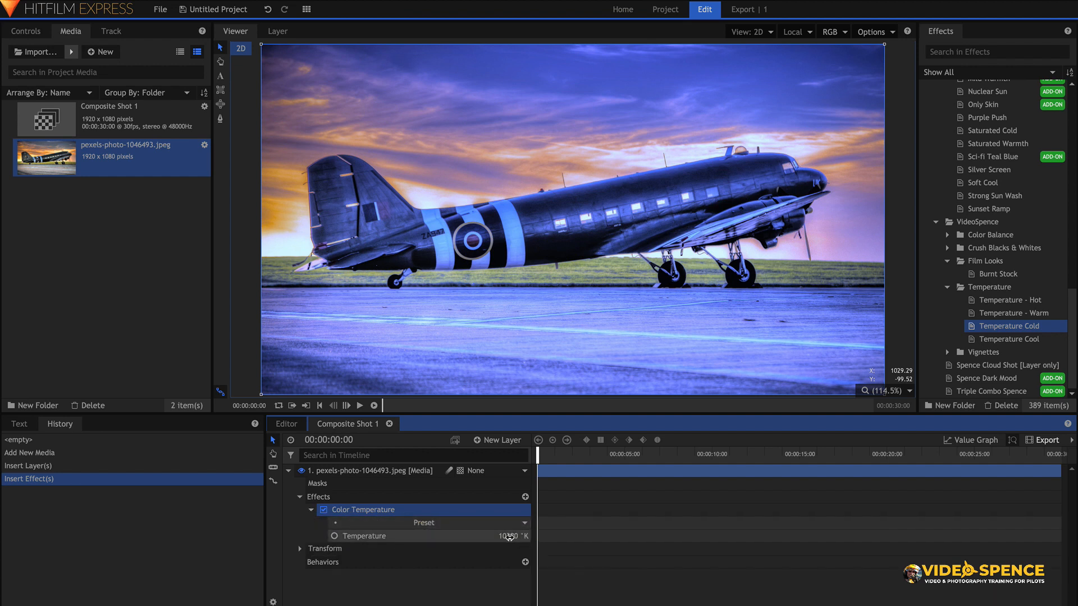
click(409, 538)
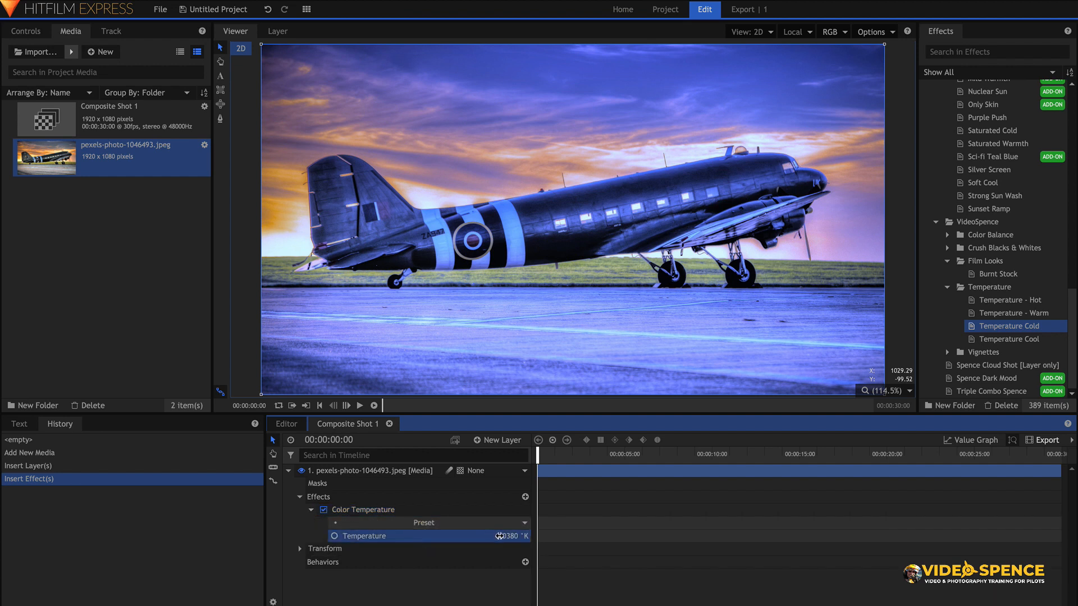
drag(504, 537, 499, 537)
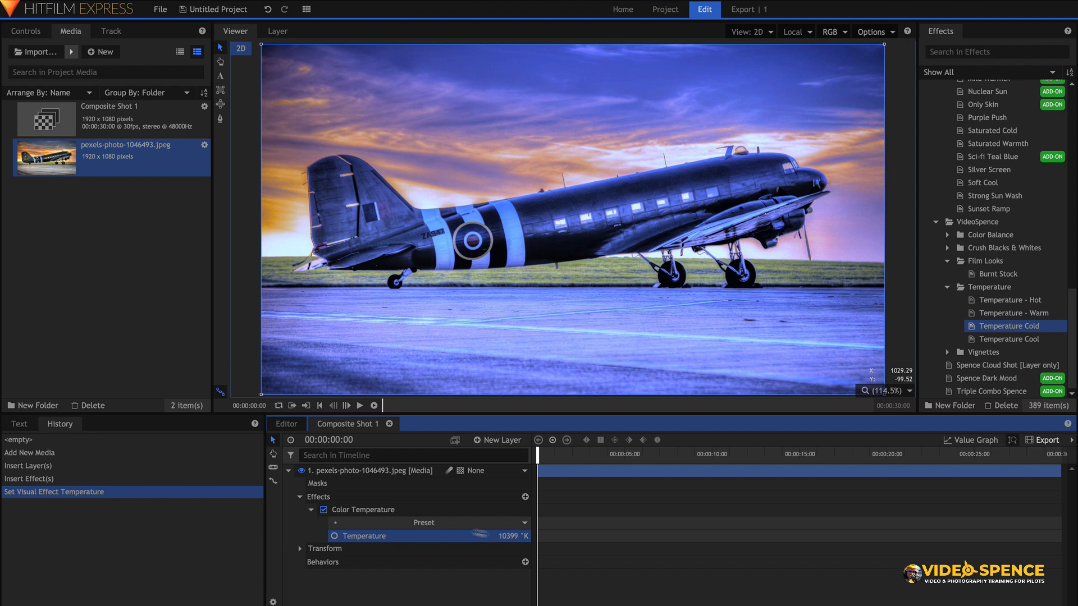
click(32, 479)
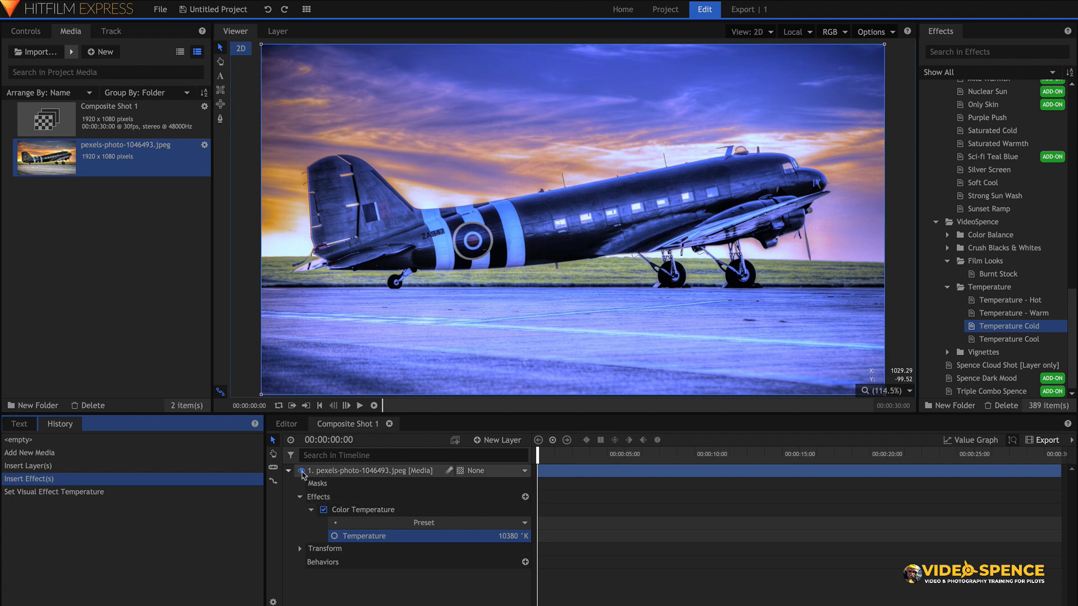
click(302, 471)
click(302, 472)
click(323, 509)
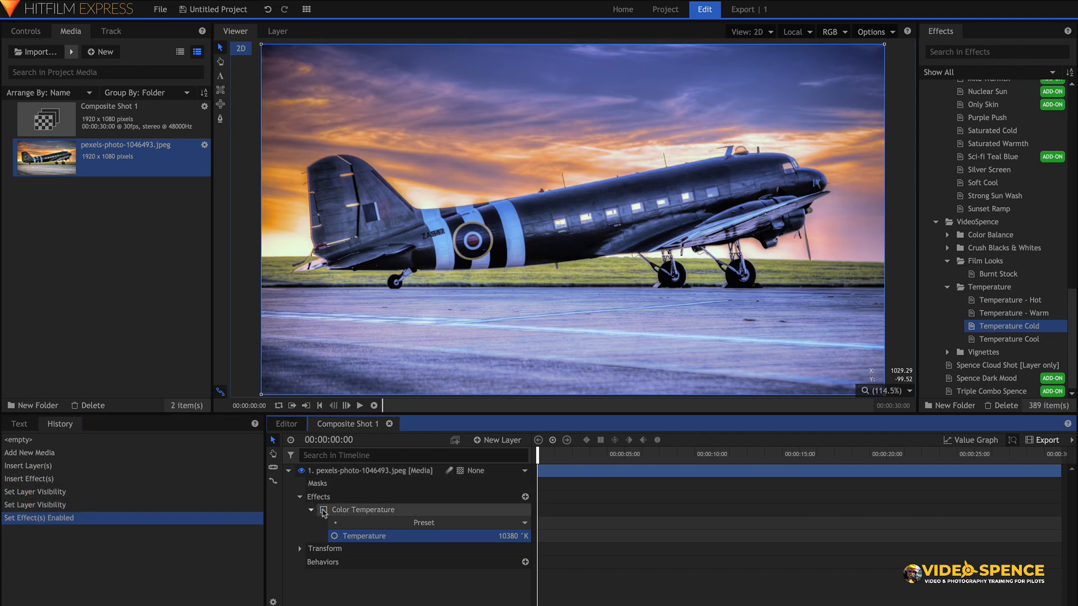
click(324, 511)
click(44, 503)
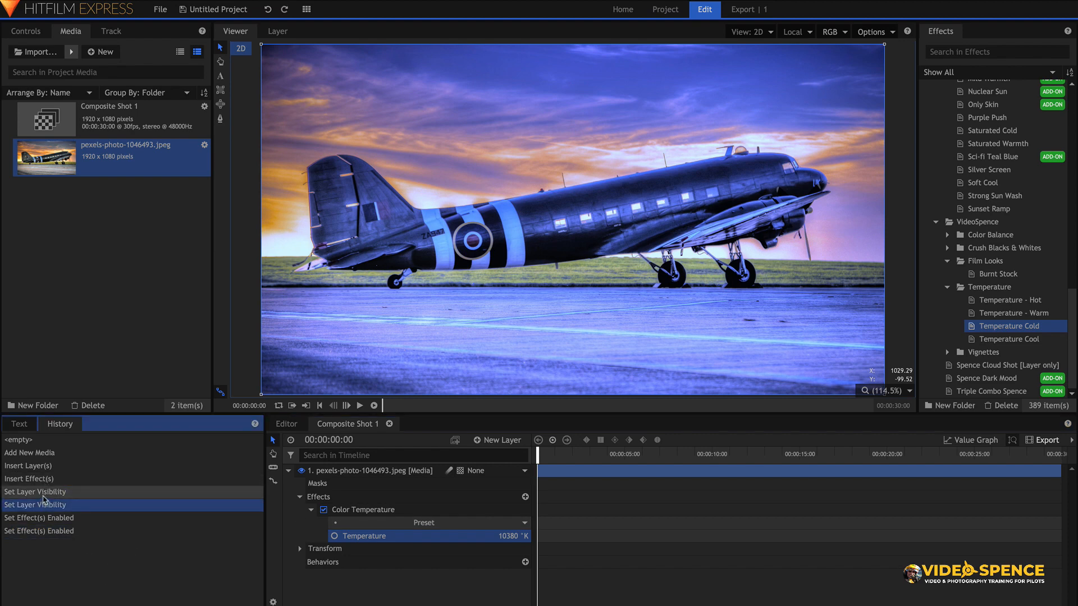
click(44, 496)
click(41, 480)
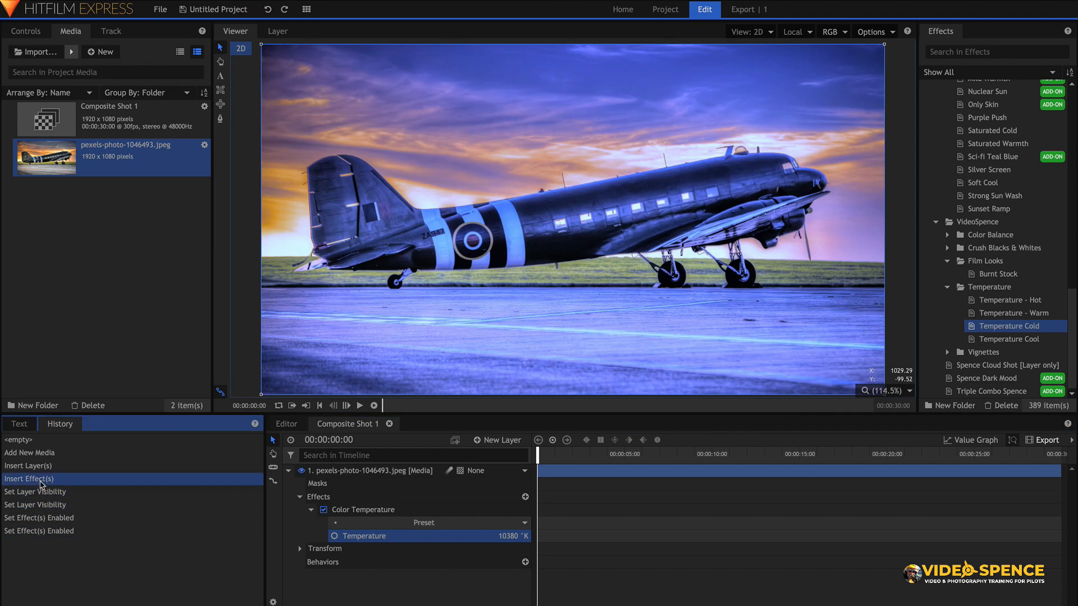
click(39, 466)
click(39, 479)
click(37, 467)
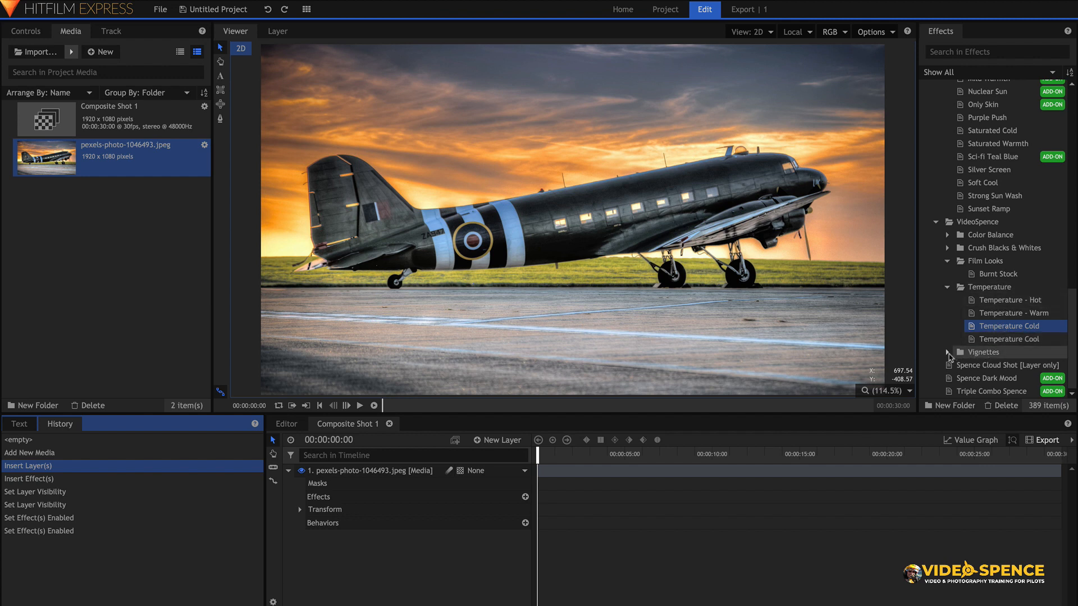
- Apply the Spotlight Mask vignette preset to the plane photo layer
click(947, 352)
scroll(992, 352, down, 1)
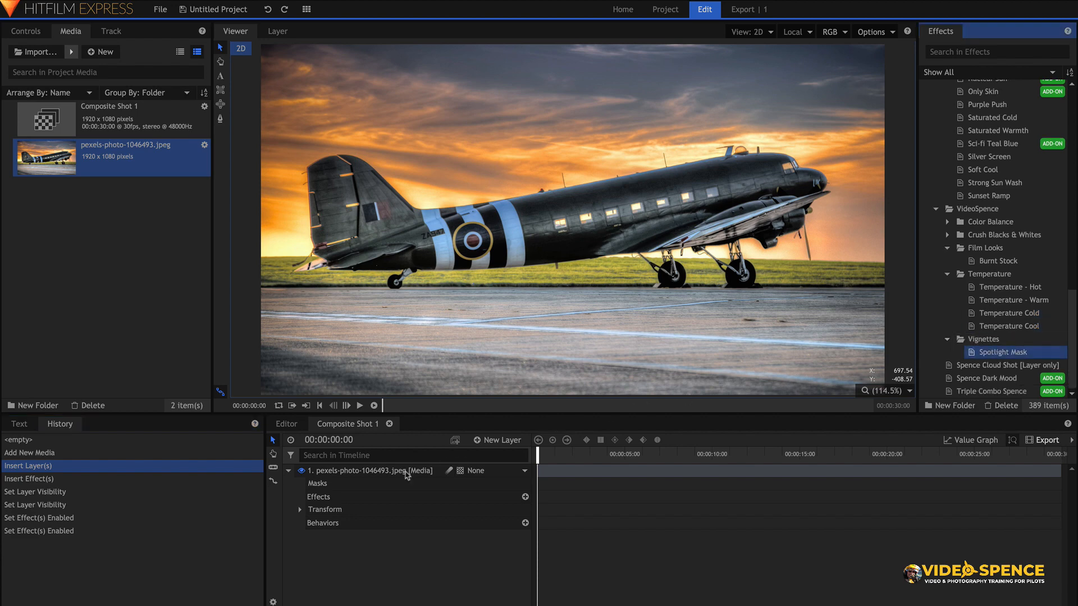
drag(397, 474, 397, 474)
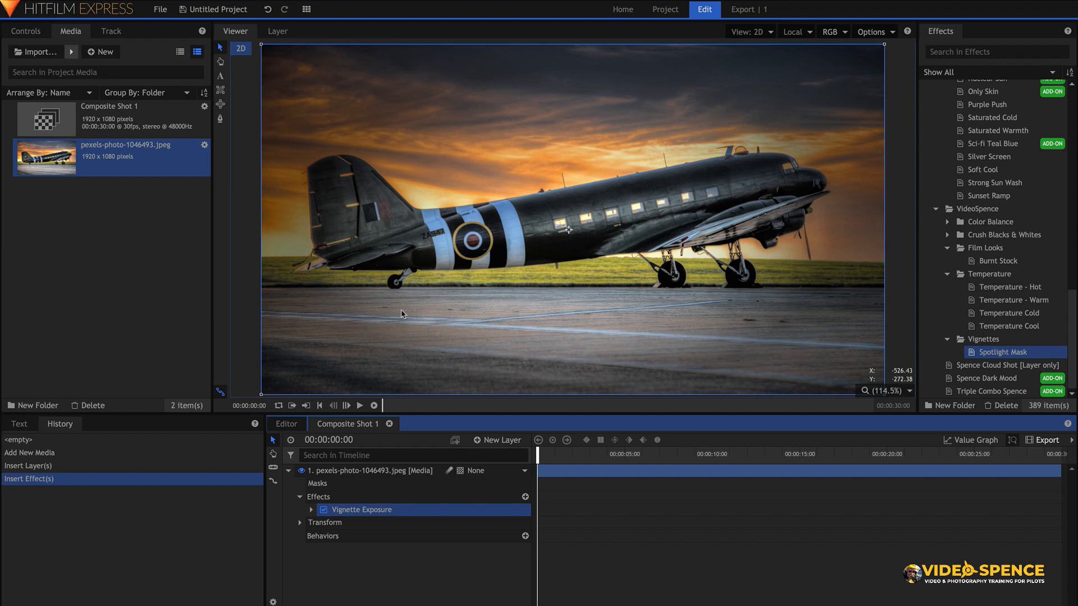
- Move the Vignette Exposure centre toward the plane's front, to 577.0, 80.3
click(312, 511)
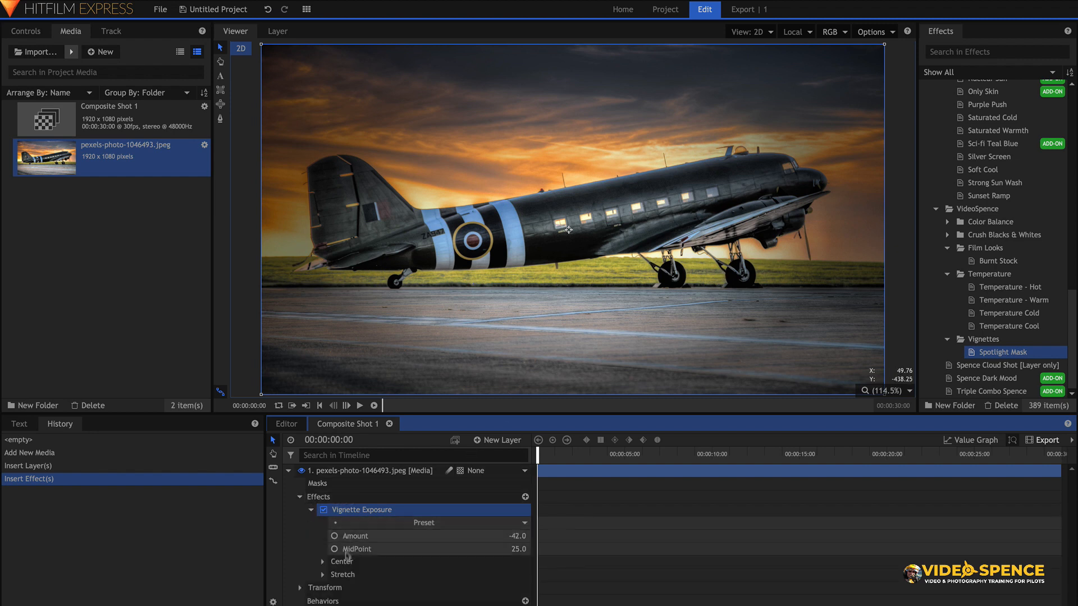
click(323, 562)
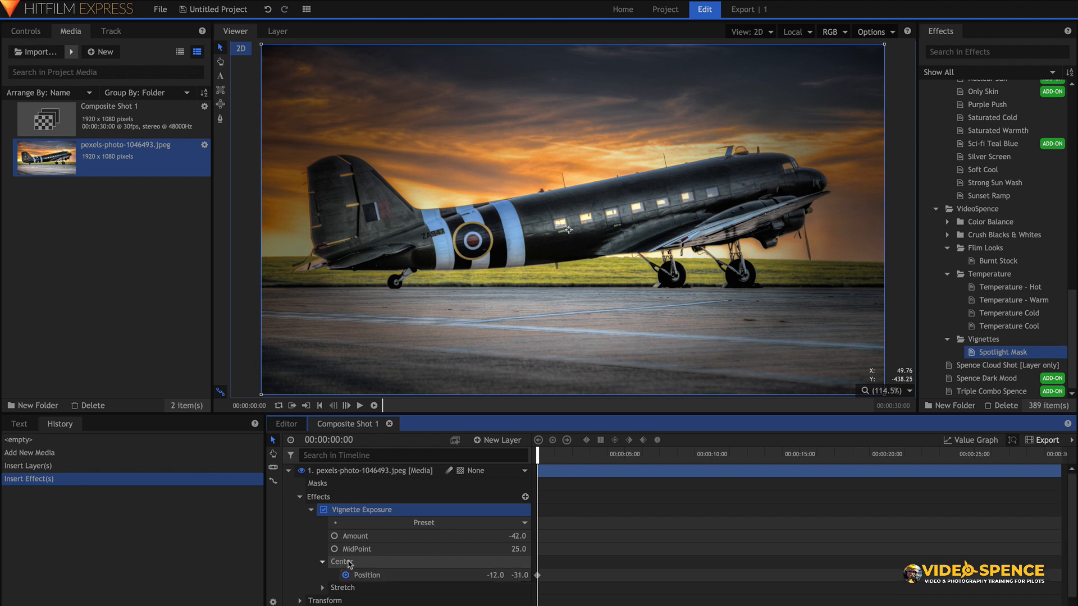
click(357, 573)
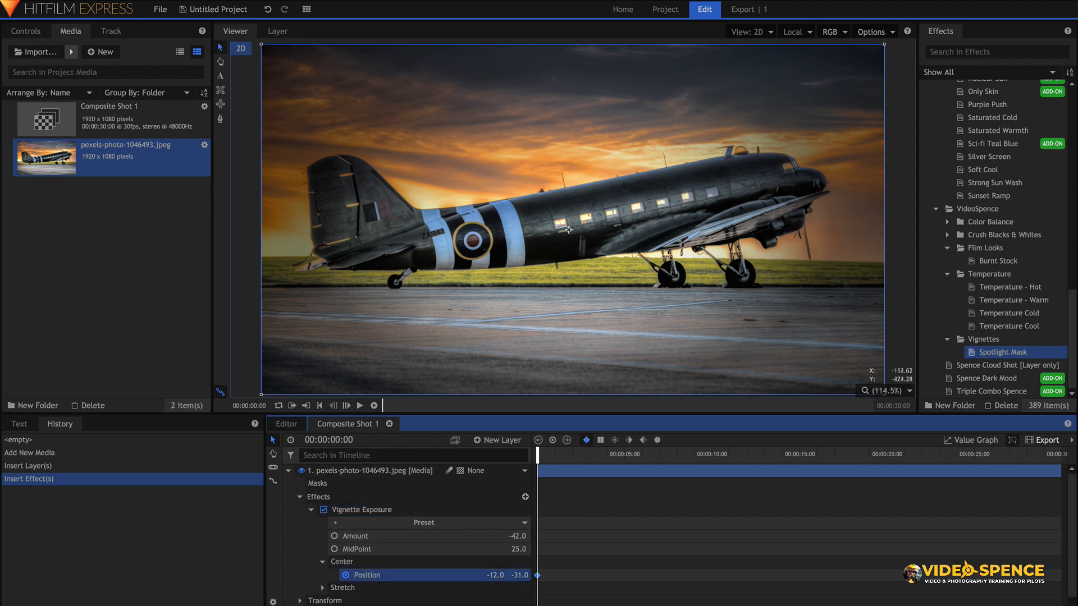
drag(568, 232, 729, 213)
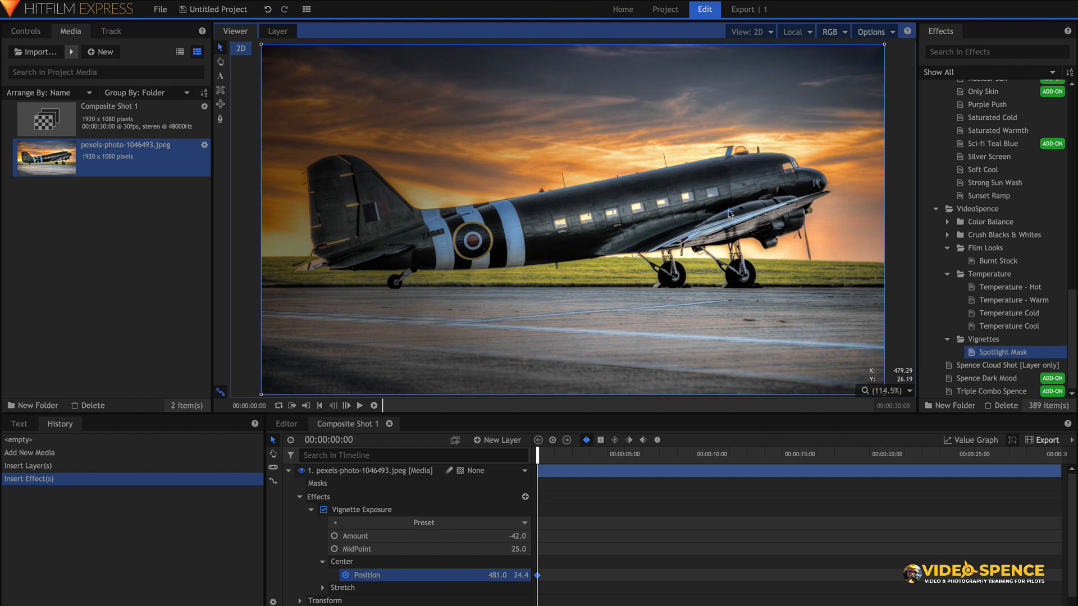
drag(729, 214, 760, 193)
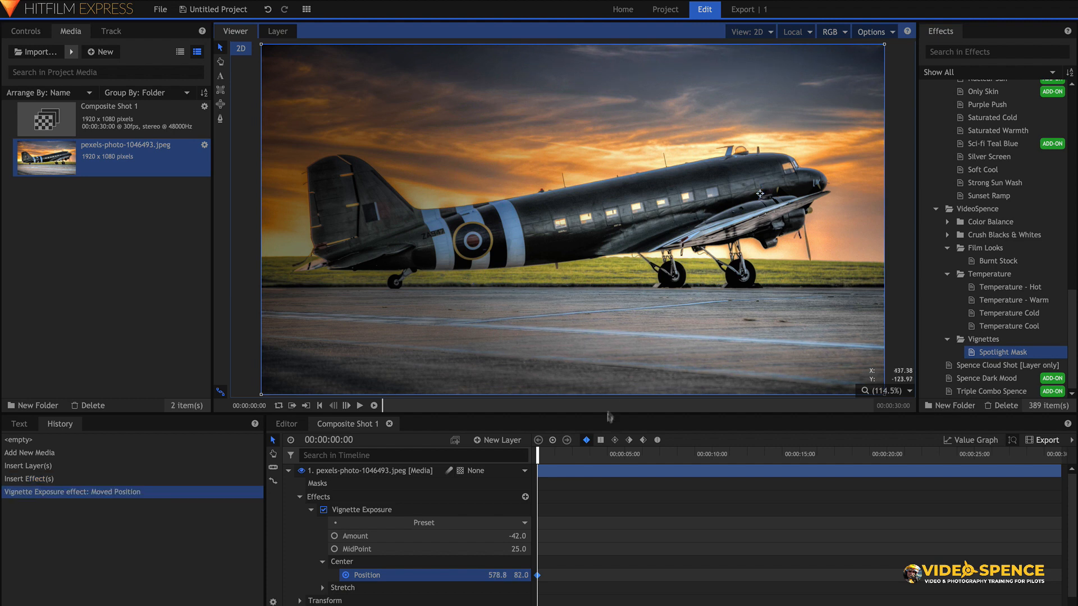
- Review the vignette Stretch values, then switch the Vignette Exposure effect off
scroll(376, 527, down, 1)
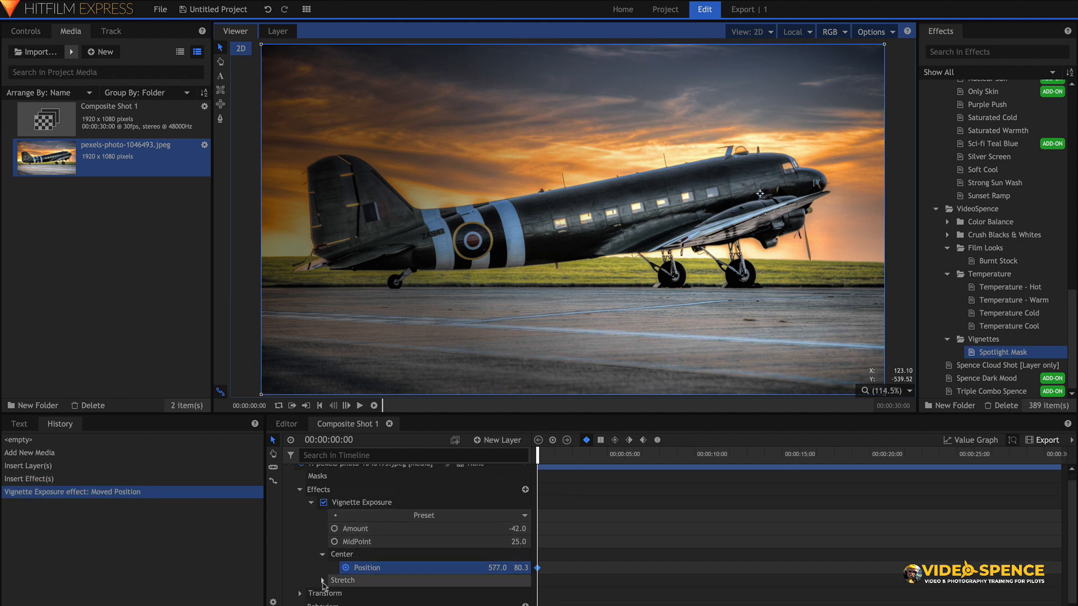
click(323, 580)
scroll(364, 579, down, 1)
click(368, 567)
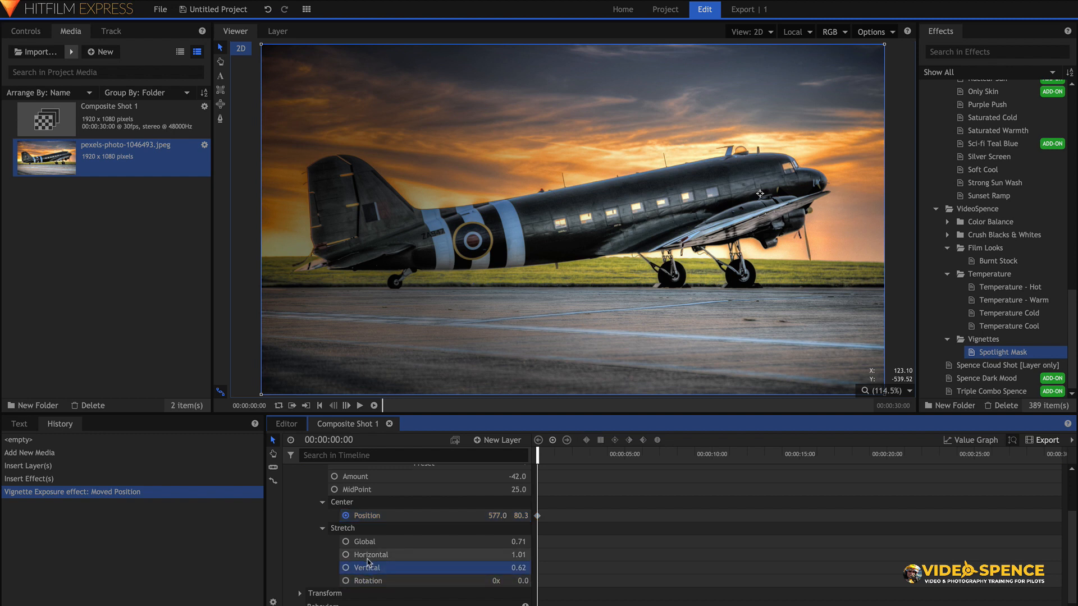
click(368, 558)
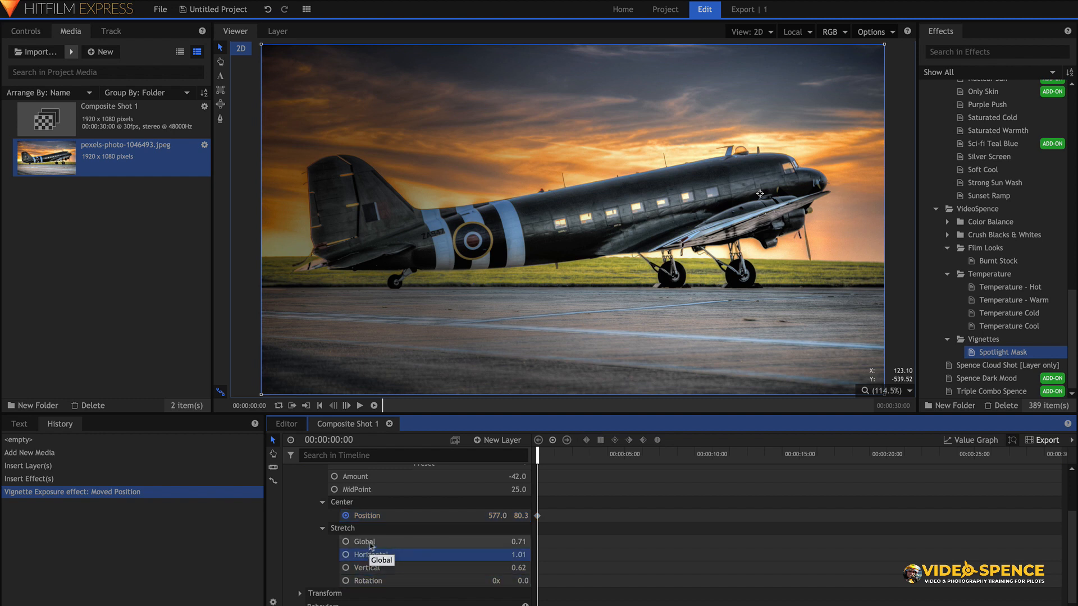
scroll(369, 547, up, 3)
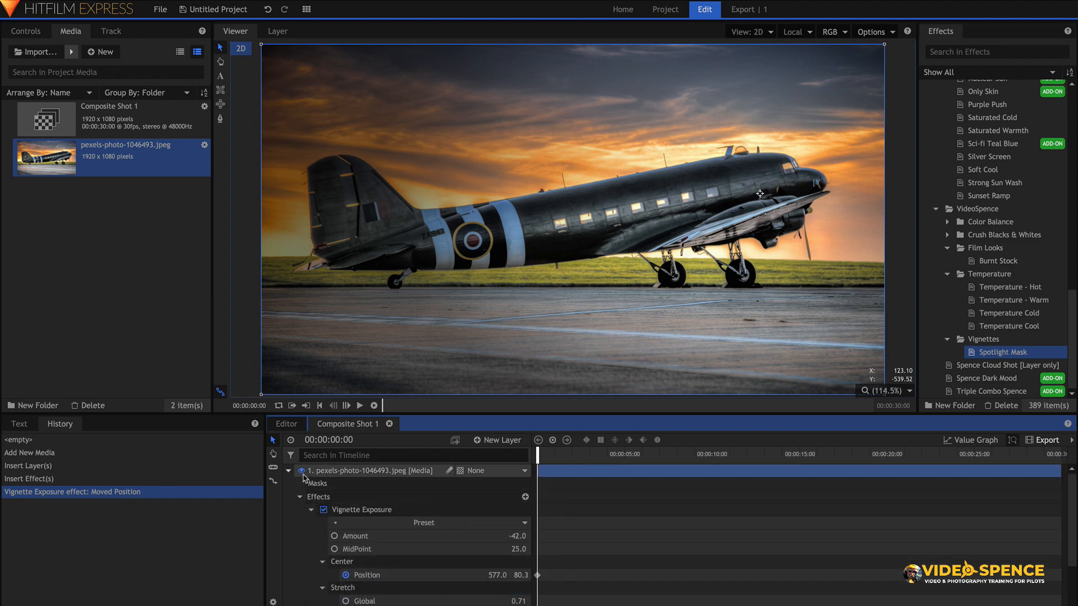
click(301, 471)
click(302, 470)
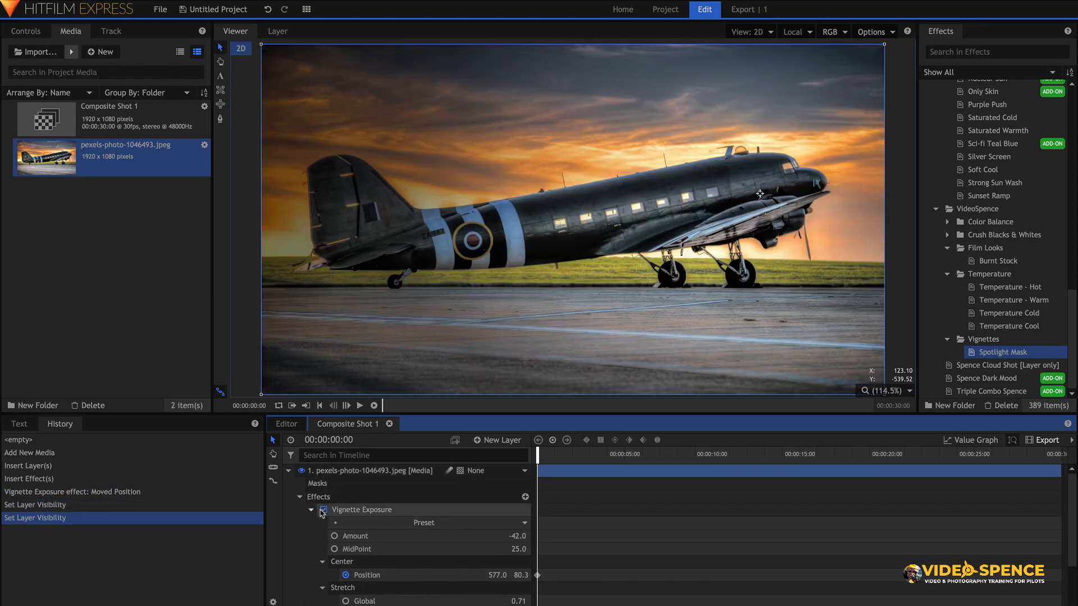
click(324, 511)
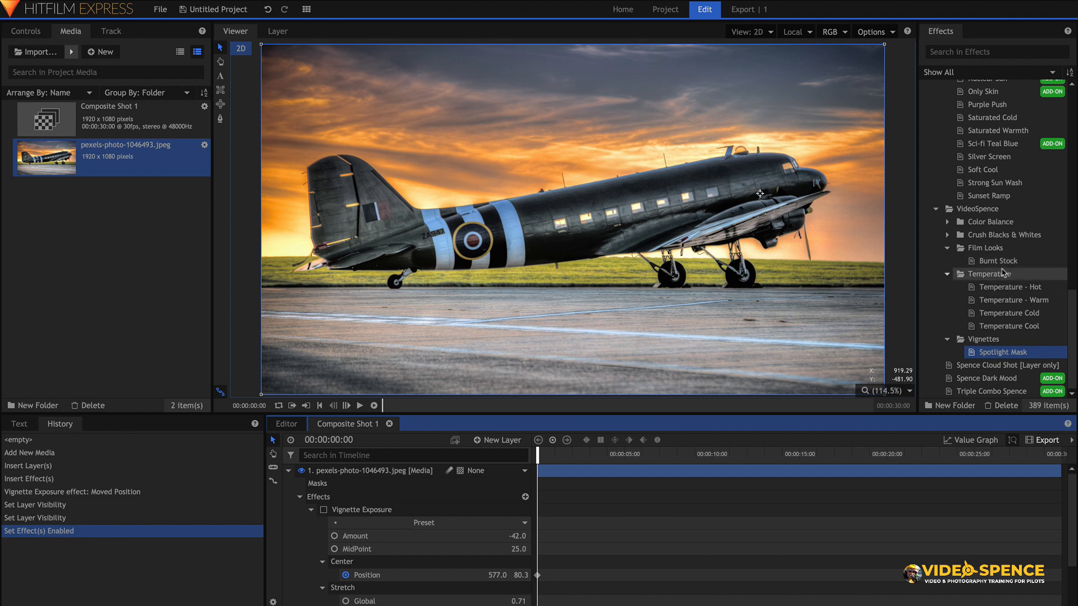
- Apply the Blue Boost preset from Crush Blacks & Whites to the plane photo
click(947, 223)
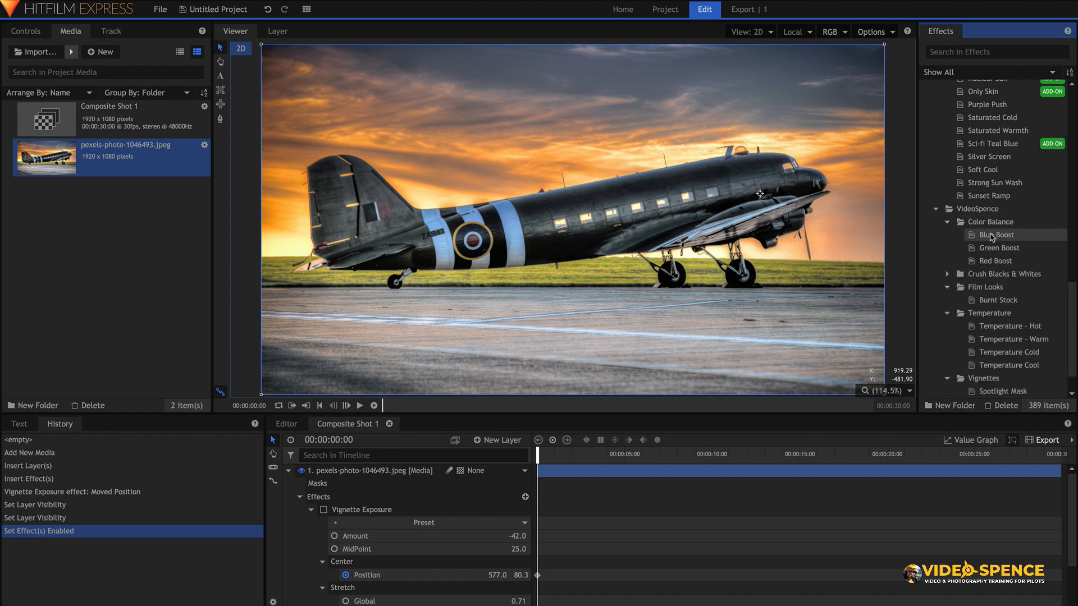
scroll(993, 238, down, 1)
click(948, 235)
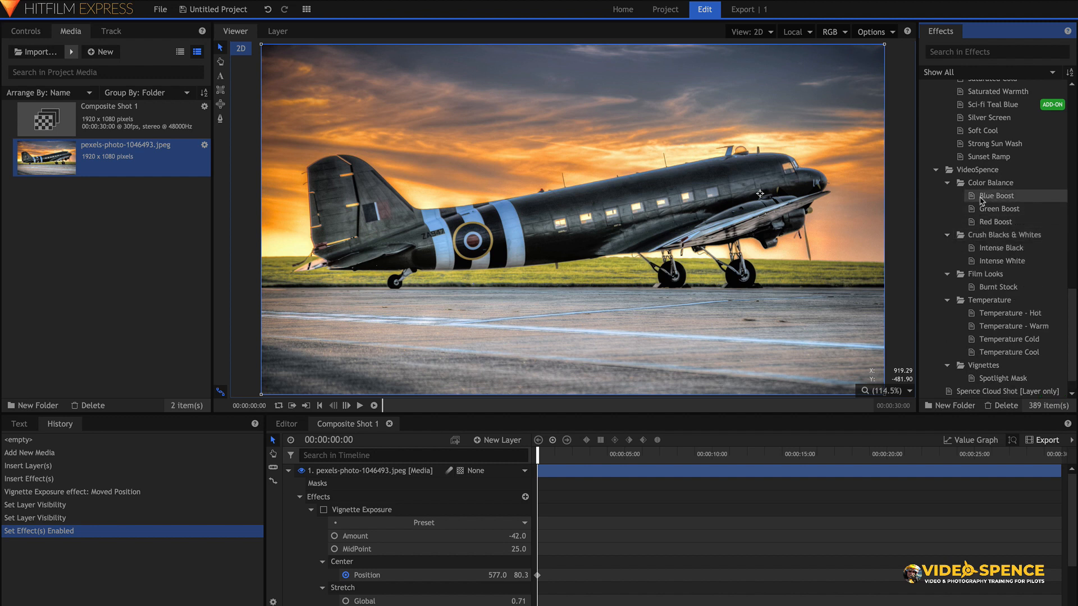
drag(982, 201, 338, 488)
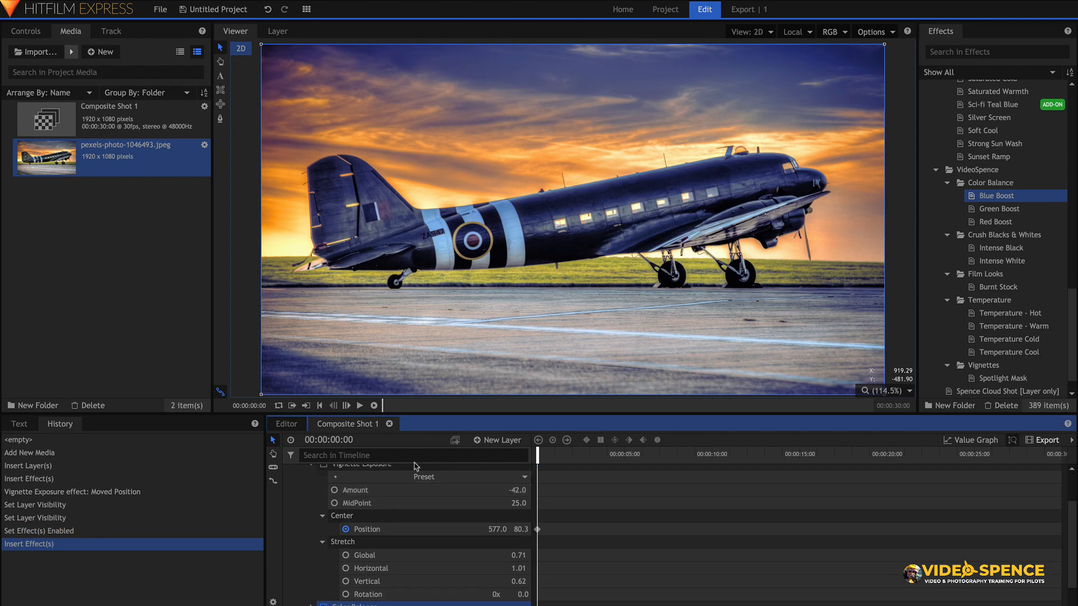
- Raise the Color Balance midtone Blue Balance to 100, then switch the effect off
scroll(391, 547, down, 2)
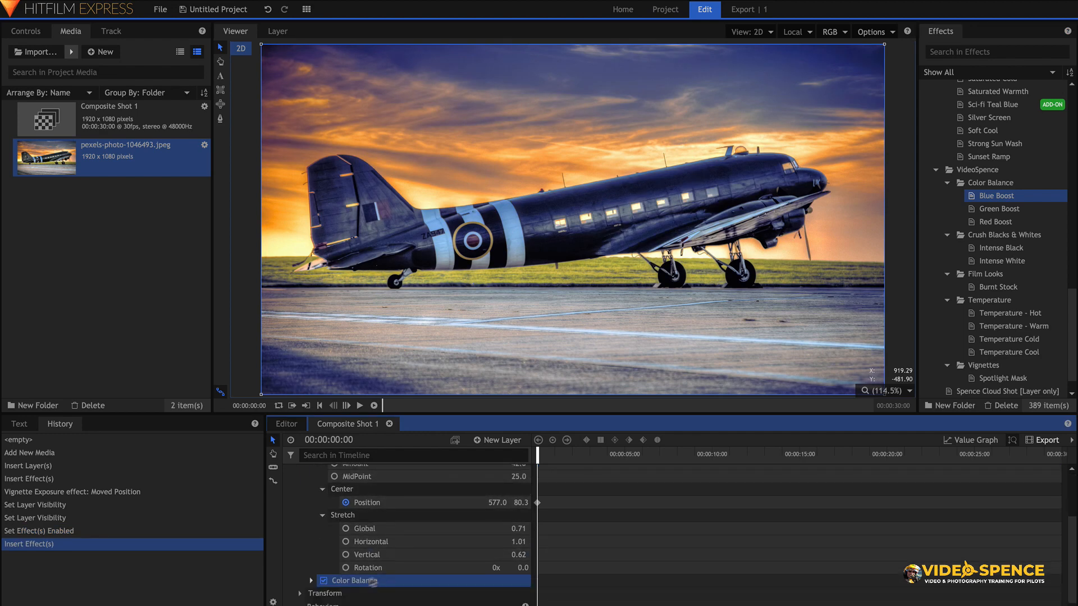
click(311, 581)
scroll(334, 562, down, 5)
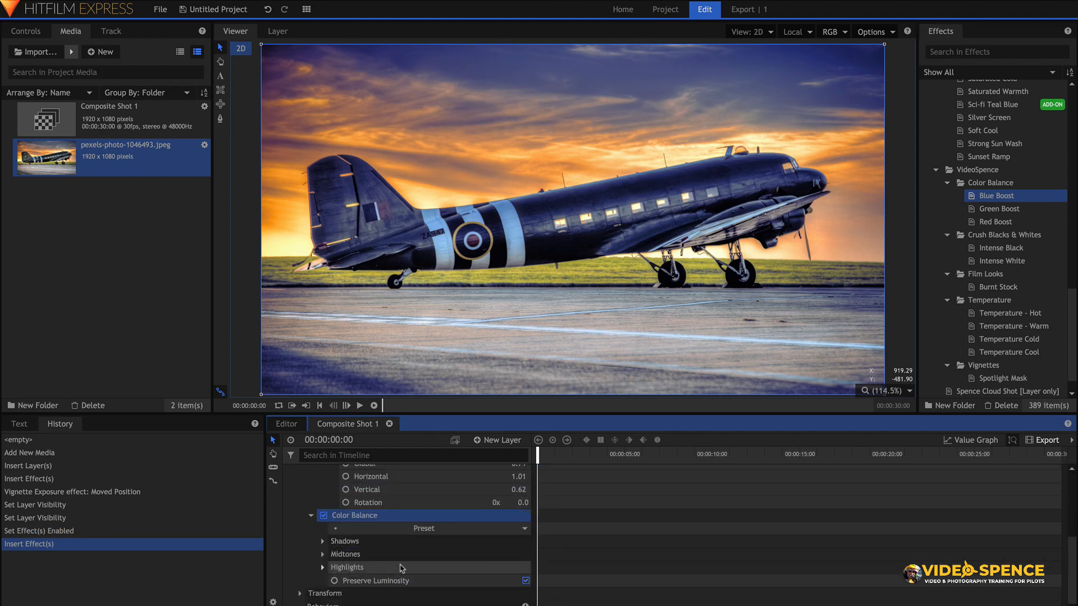
click(337, 581)
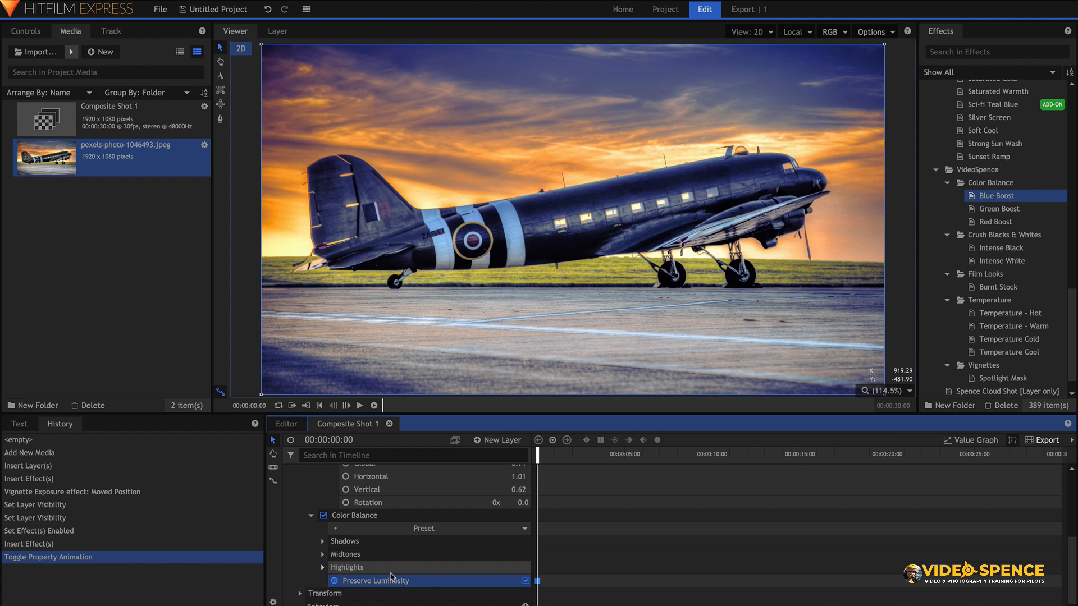
click(322, 555)
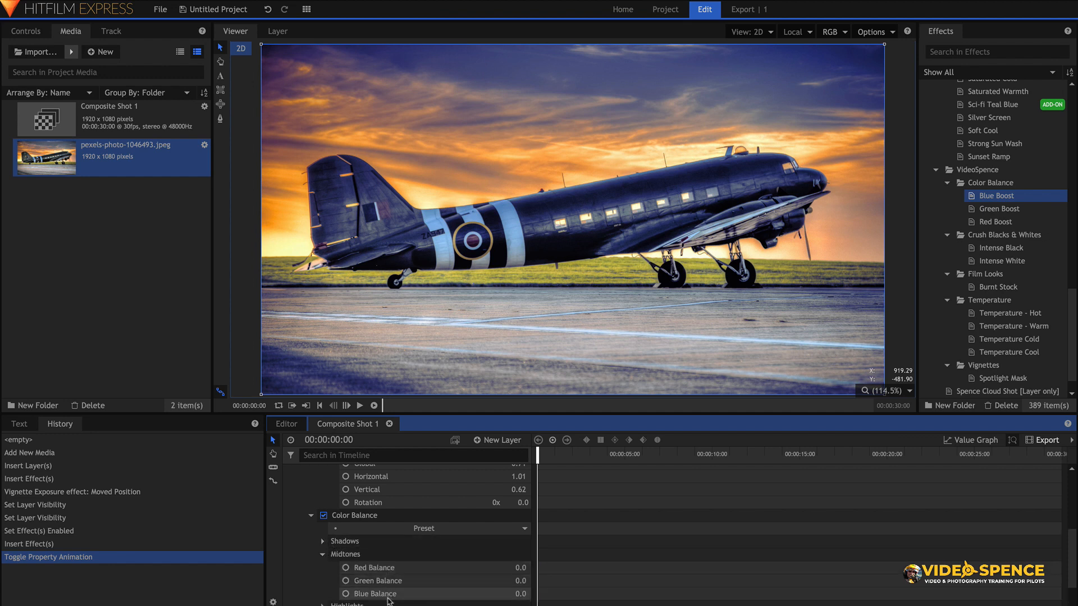
drag(519, 594, 569, 594)
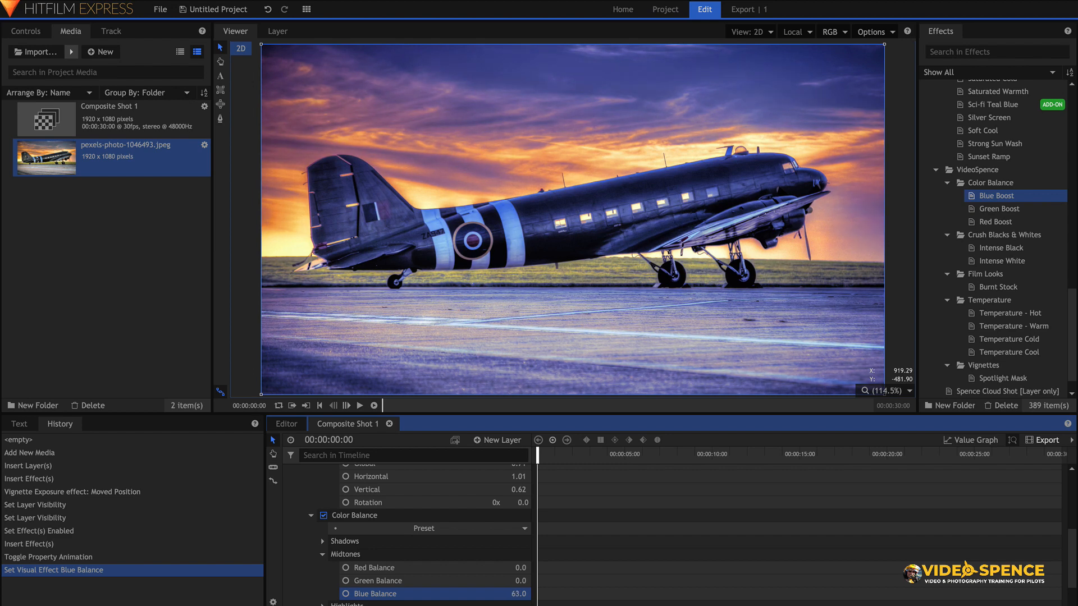
drag(518, 594, 541, 594)
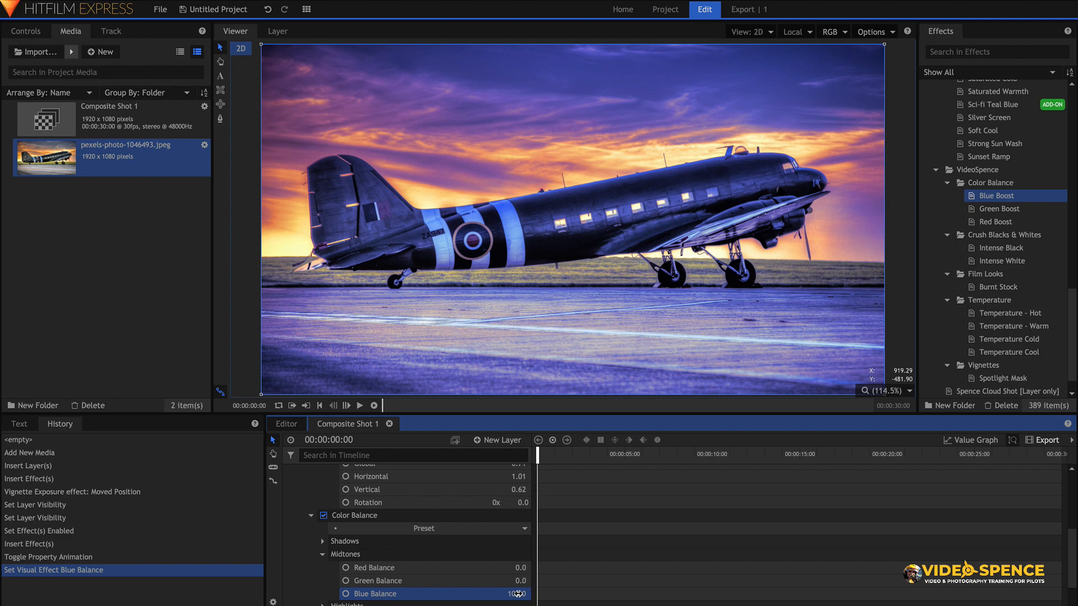
click(324, 515)
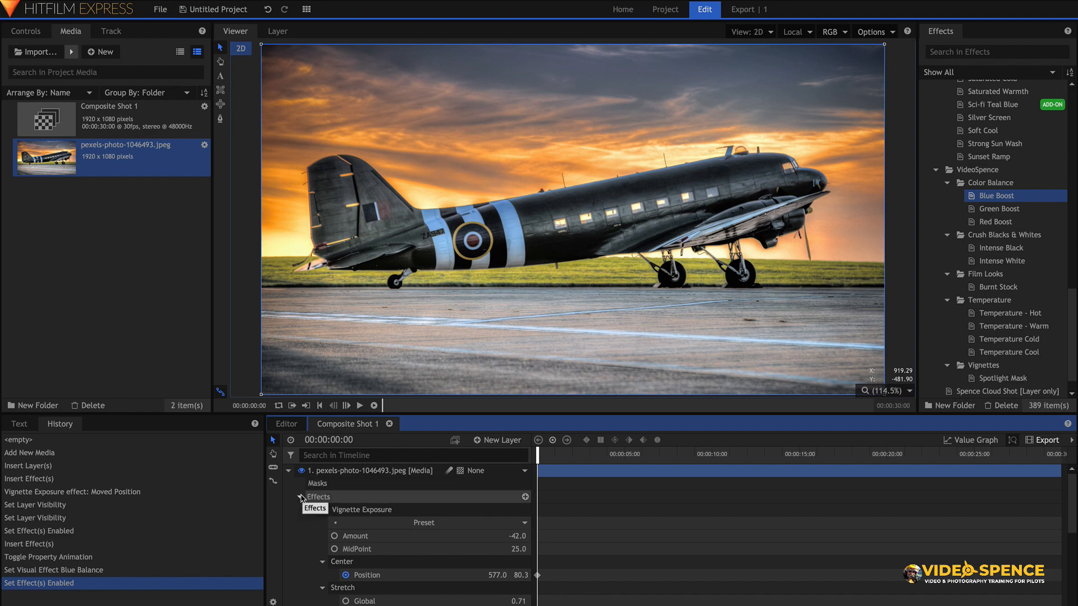
- Apply the Black & White Old Stock preset to the plane layer
click(301, 498)
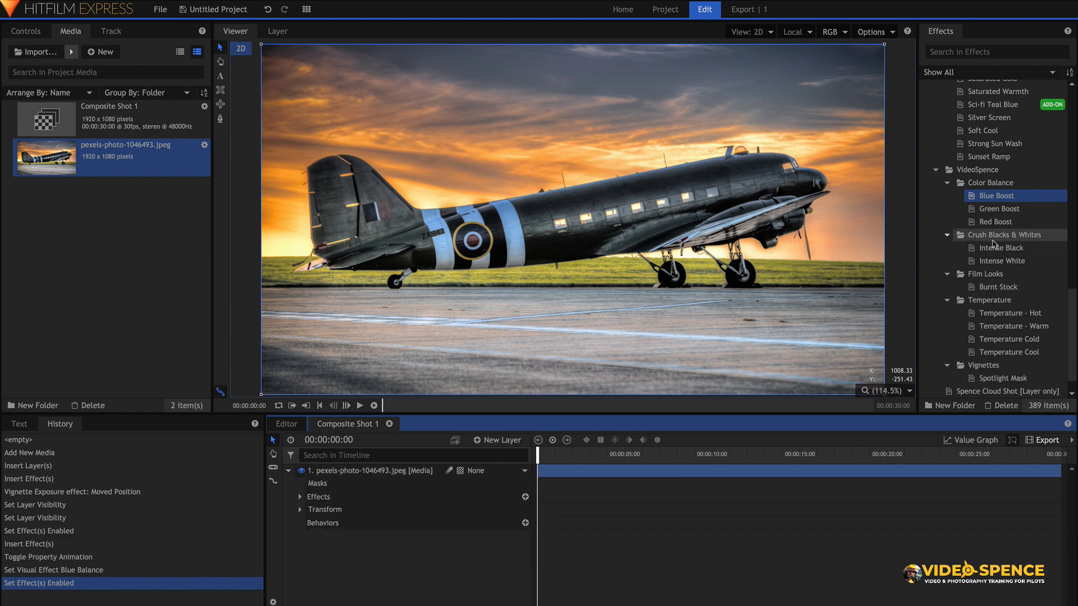
scroll(993, 244, up, 12)
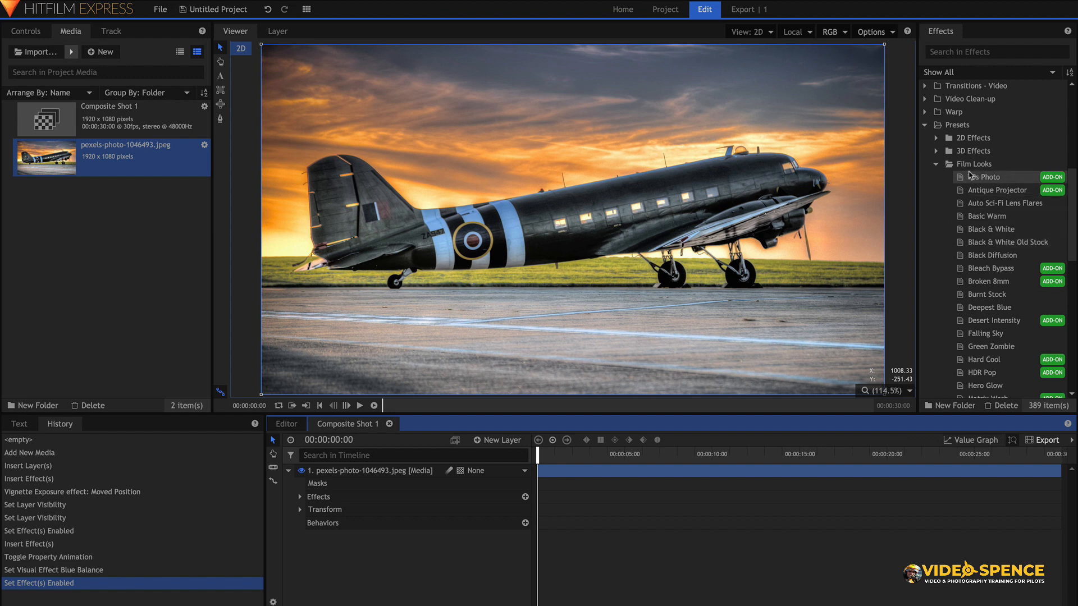
click(980, 243)
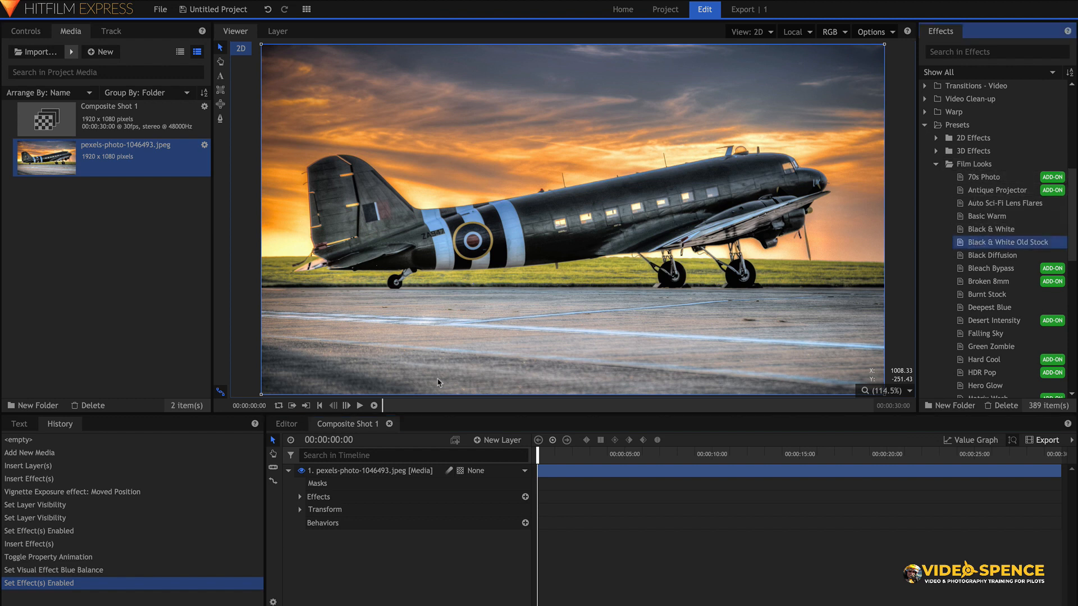
drag(312, 476, 313, 477)
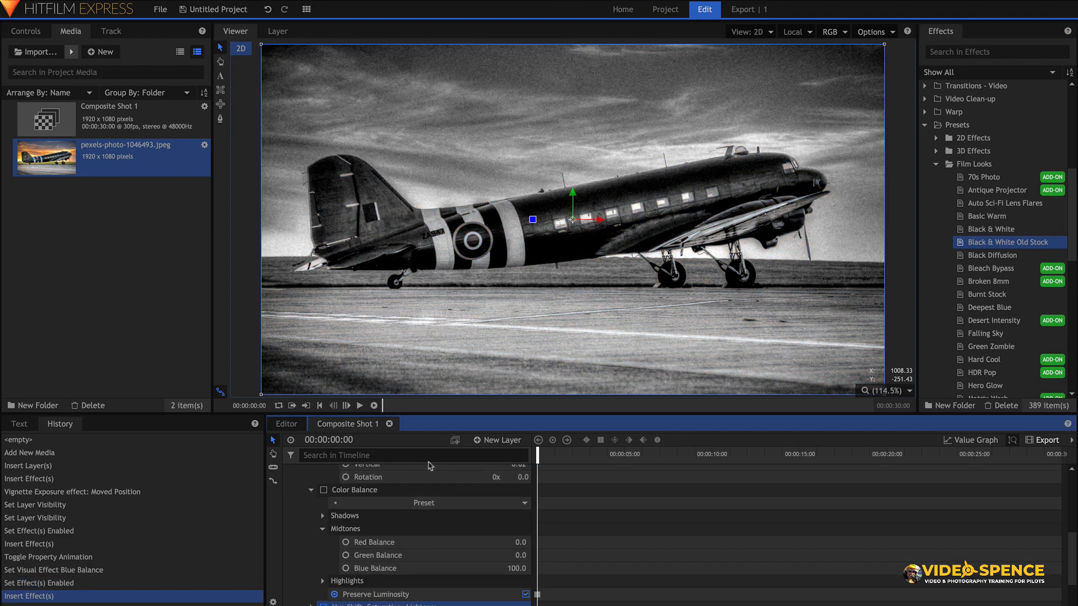
scroll(424, 478, down, 3)
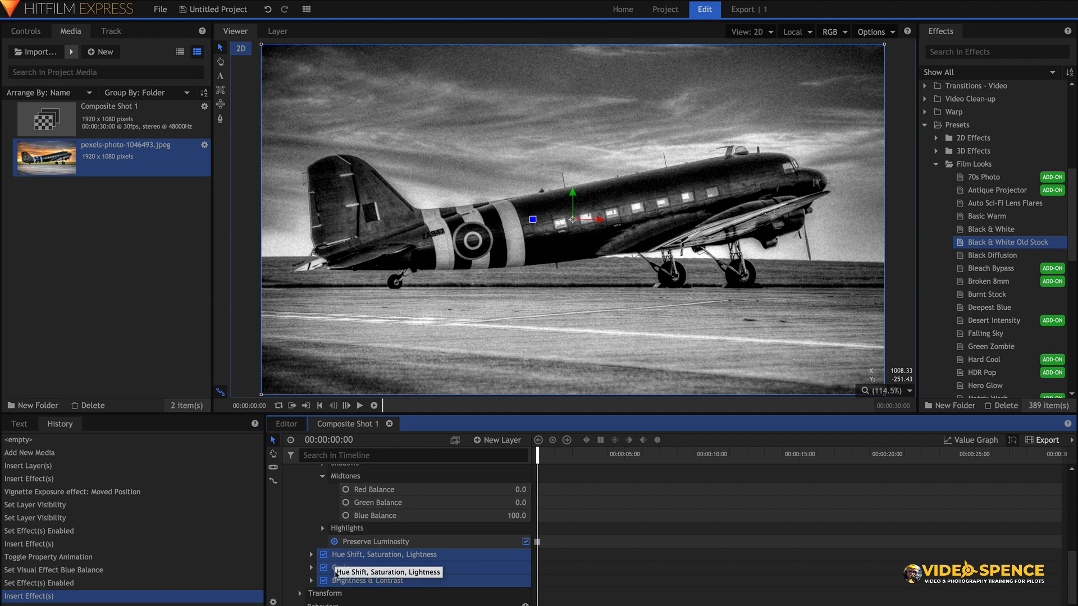
- Toggle the Black & White Old Stock effects off and on to compare, ending enabled
click(323, 567)
click(324, 568)
click(323, 568)
click(324, 568)
click(324, 568)
click(323, 568)
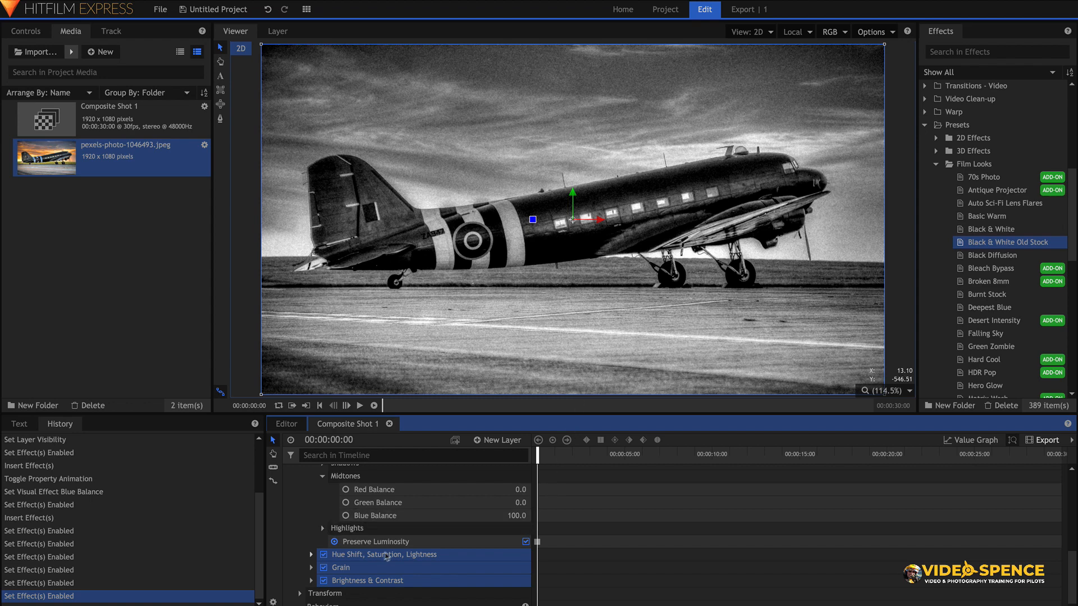
- Set the Brightness & Contrast effect's Brightness to 0
click(311, 582)
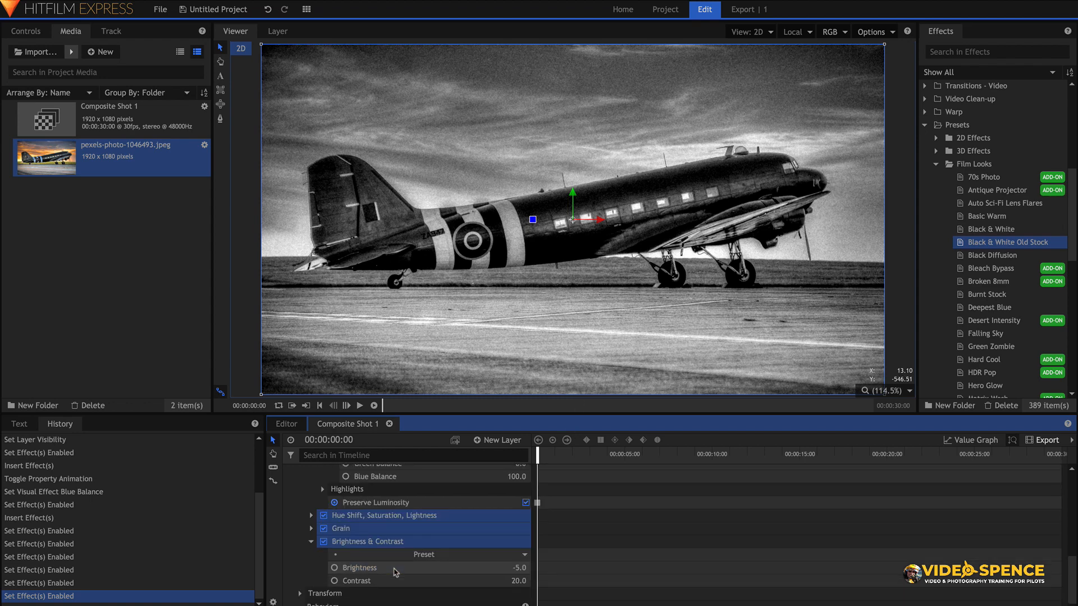
mouse_move(372, 573)
mouse_down()
mouse_move(344, 572)
mouse_move(381, 572)
mouse_move(370, 572)
mouse_up()
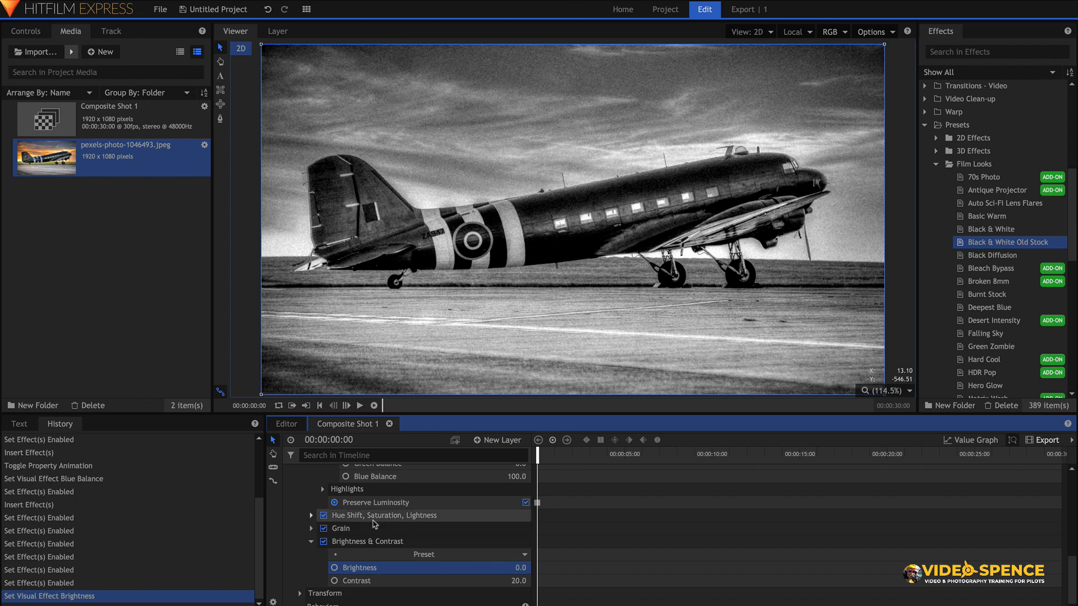
scroll(374, 524, up, 10)
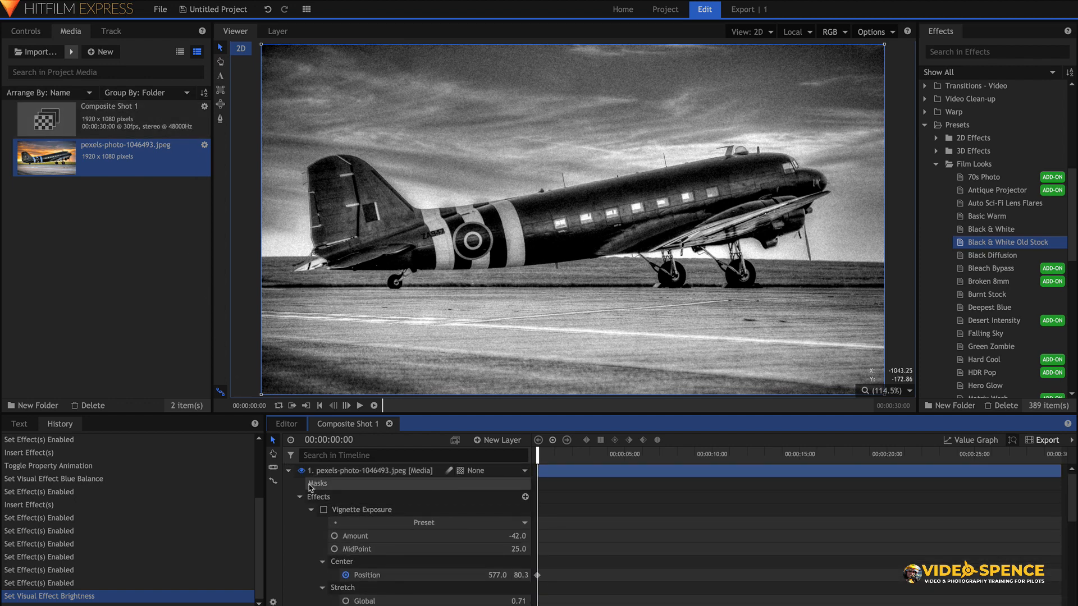
- Hide and delete the sunset plane photo layer
click(301, 472)
click(320, 475)
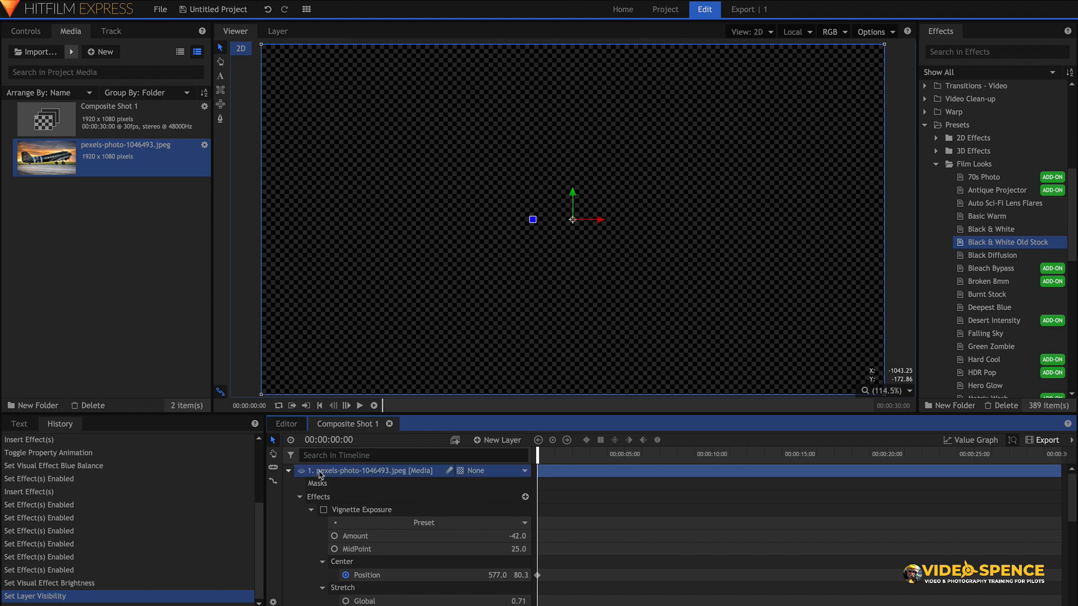
key(Delete)
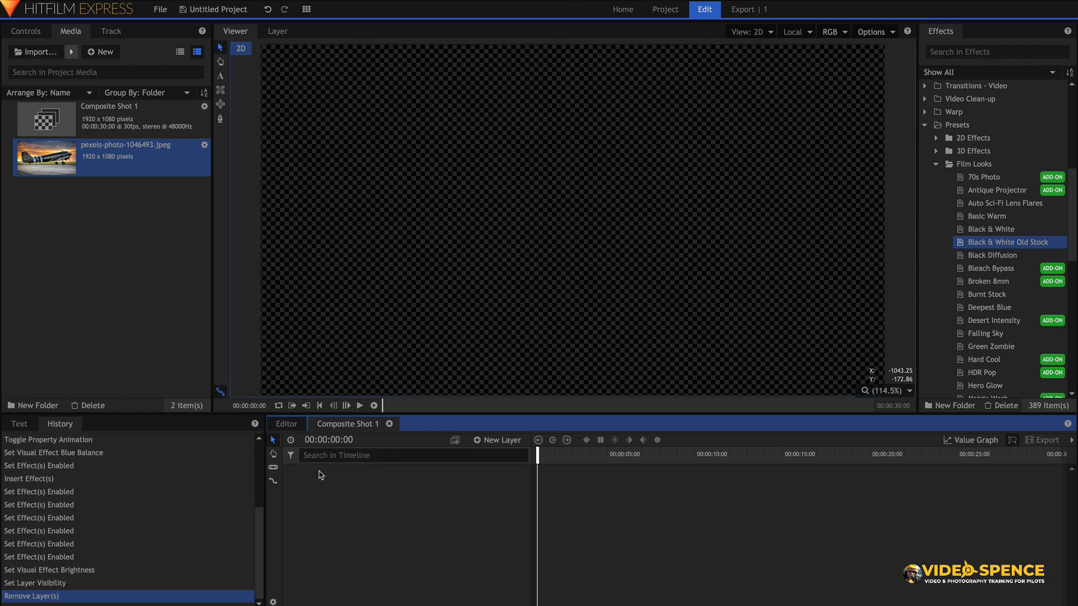
- Import pexels-photo-126627.jpeg from Downloads and place it on the timeline
click(71, 51)
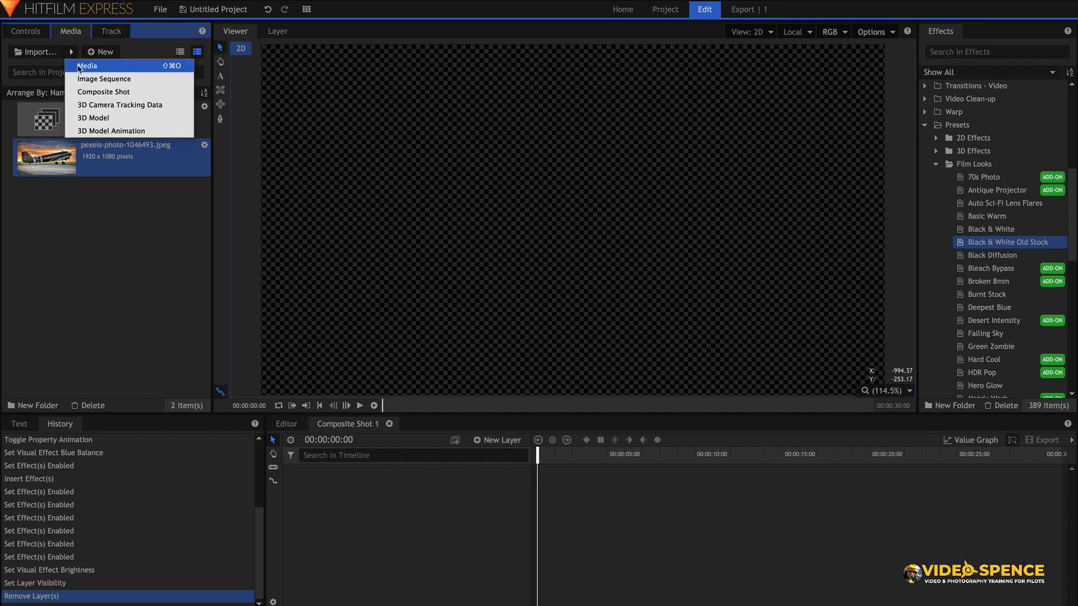
click(79, 67)
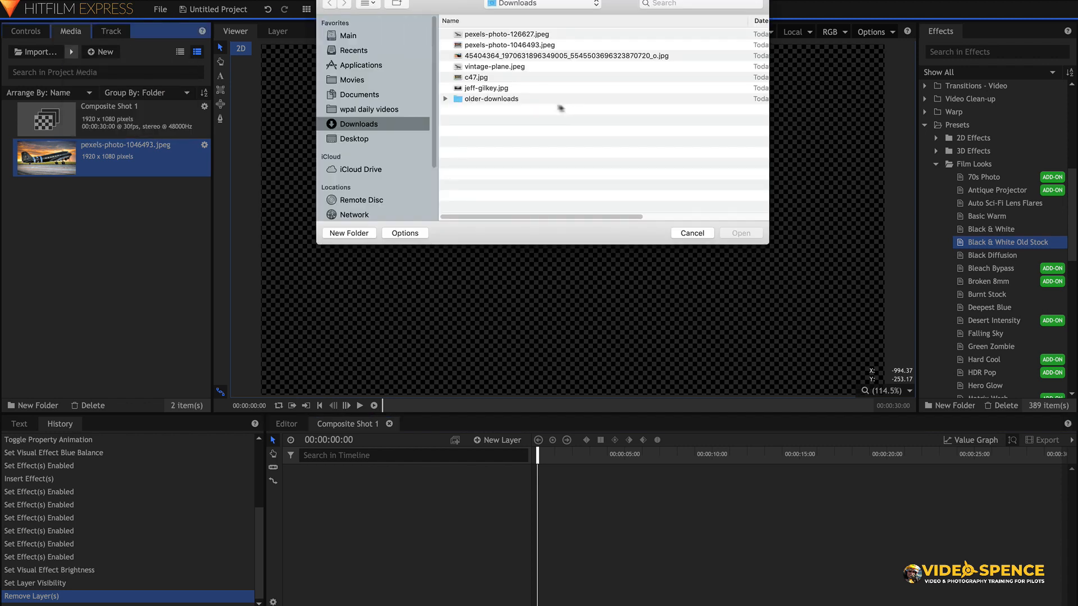
click(497, 67)
double_click(489, 35)
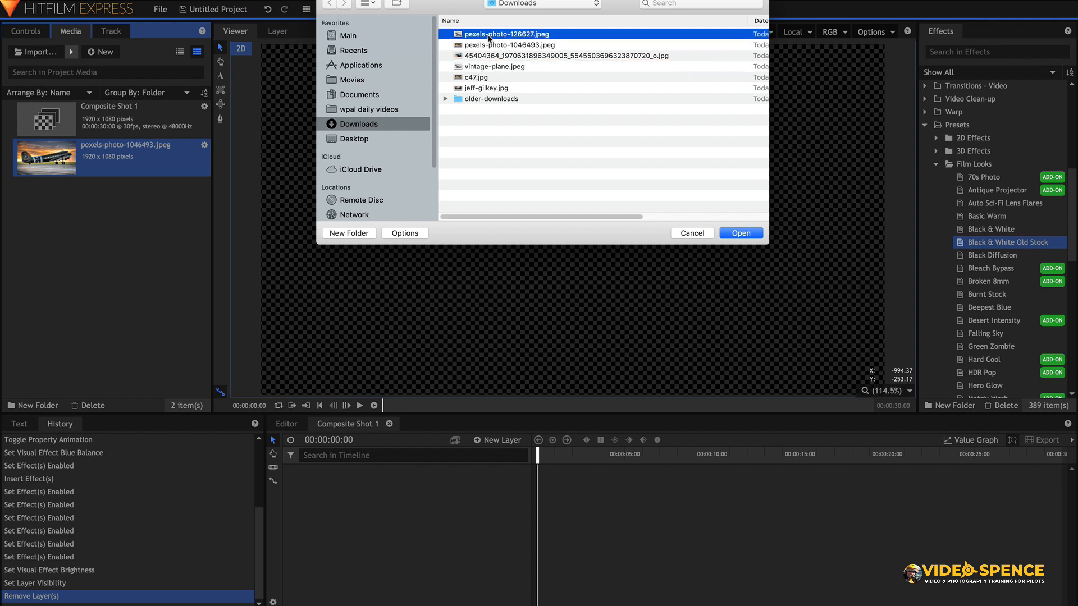
drag(423, 474, 426, 478)
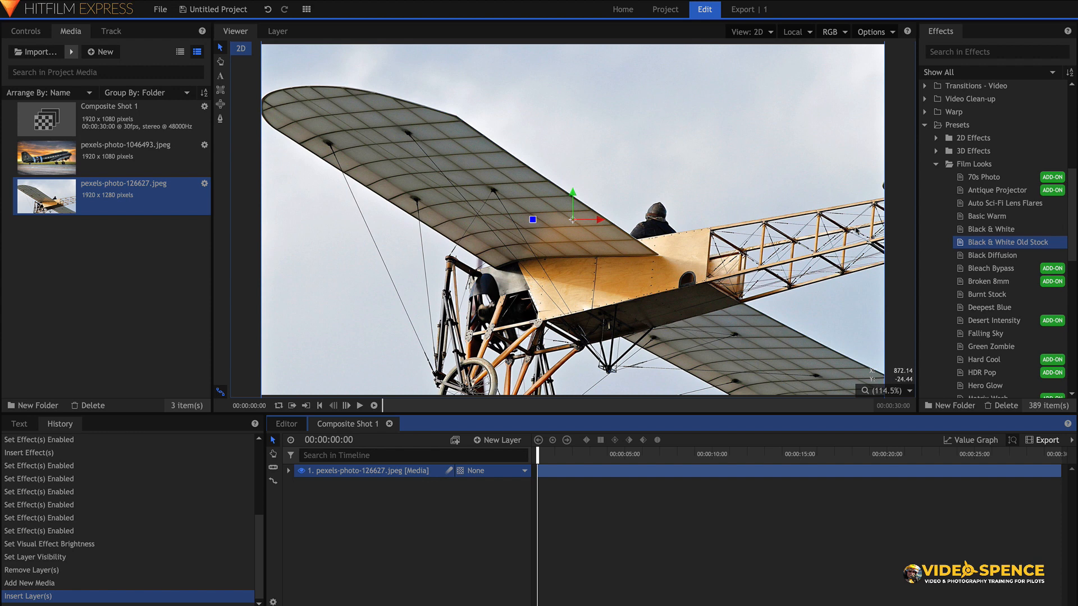
- Apply the Burnt Stock film look to the monoplane layer
scroll(1035, 263, down, 5)
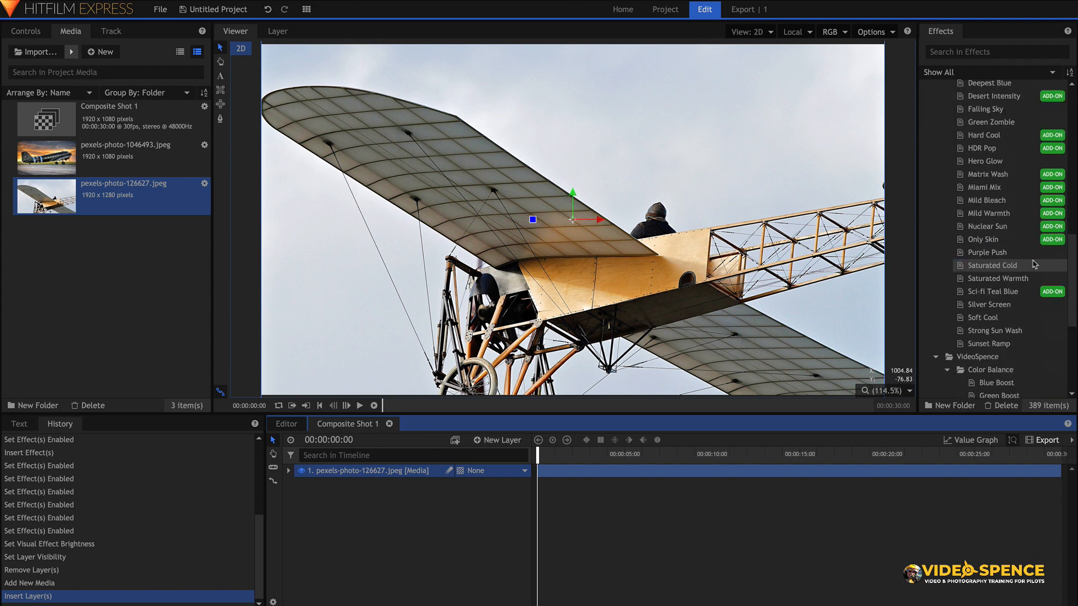
scroll(1035, 264, down, 2)
scroll(1035, 264, down, 4)
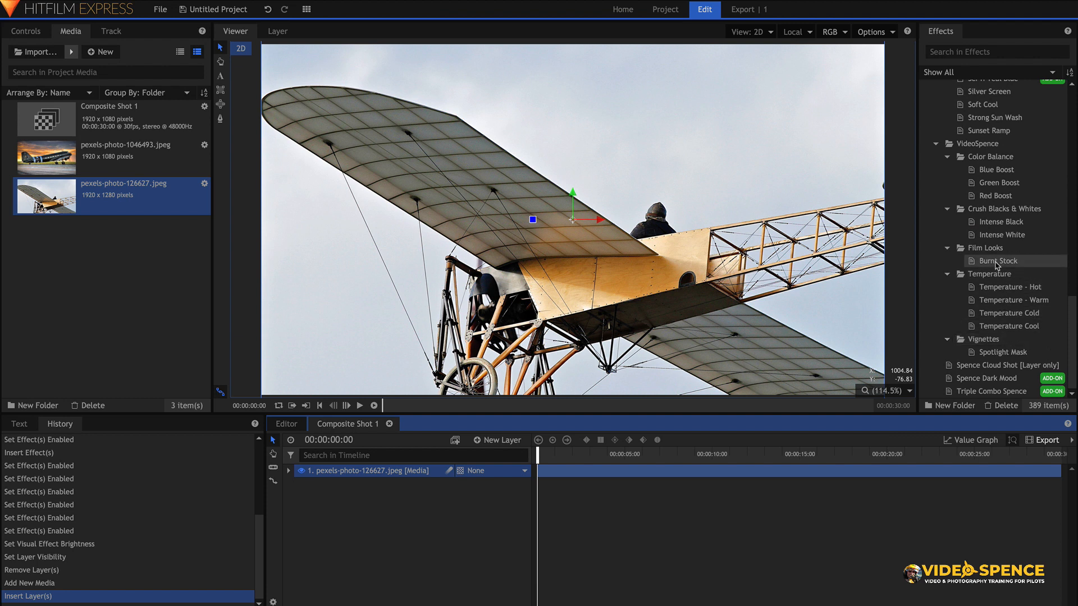
drag(995, 262, 437, 449)
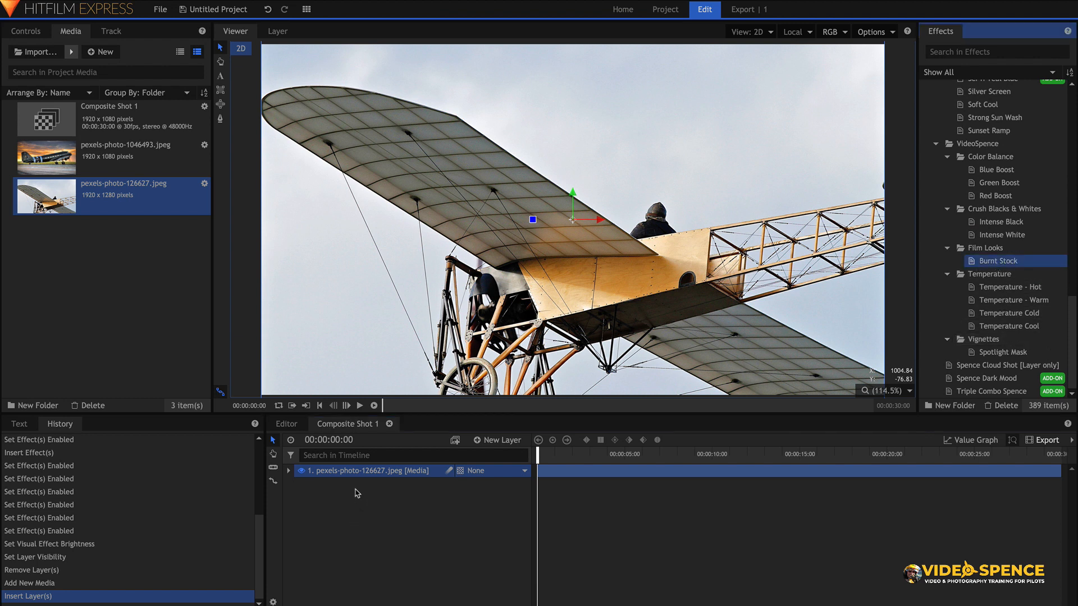
drag(970, 262, 470, 447)
drag(386, 478, 386, 477)
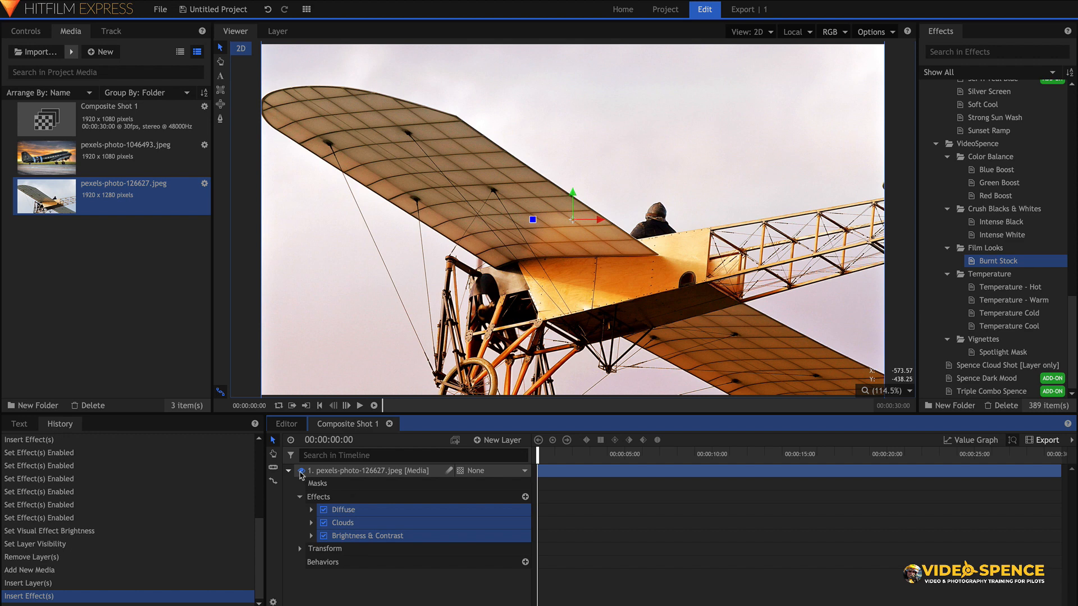
- Disable Burnt Stock's Diffuse, Clouds and Brightness & Contrast, then apply Black & White Old Stock
click(324, 523)
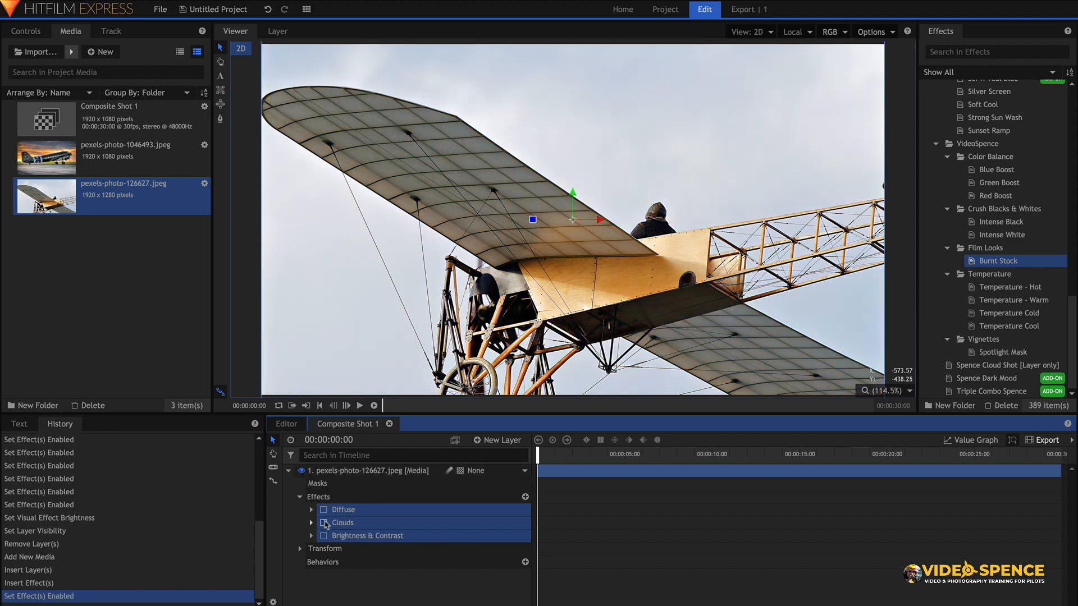
scroll(1024, 179, up, 3)
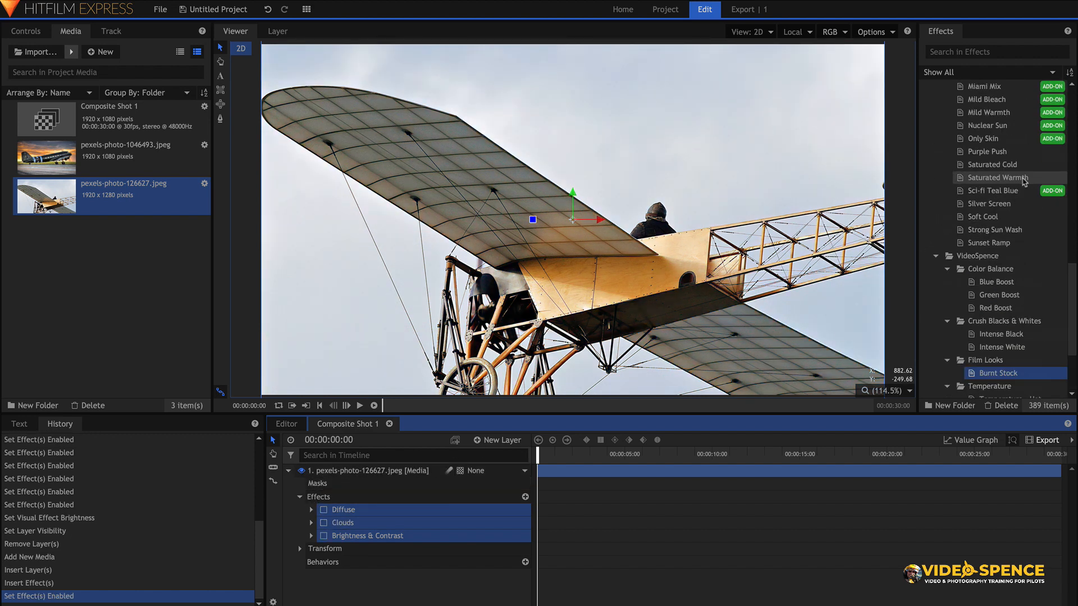
scroll(1024, 180, up, 6)
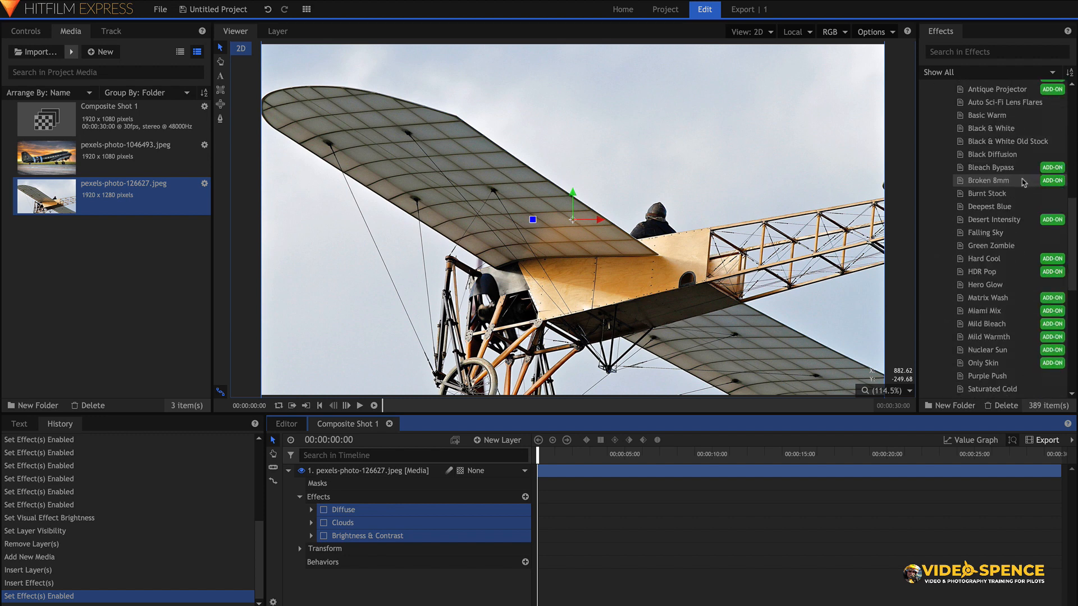
drag(1005, 145, 353, 497)
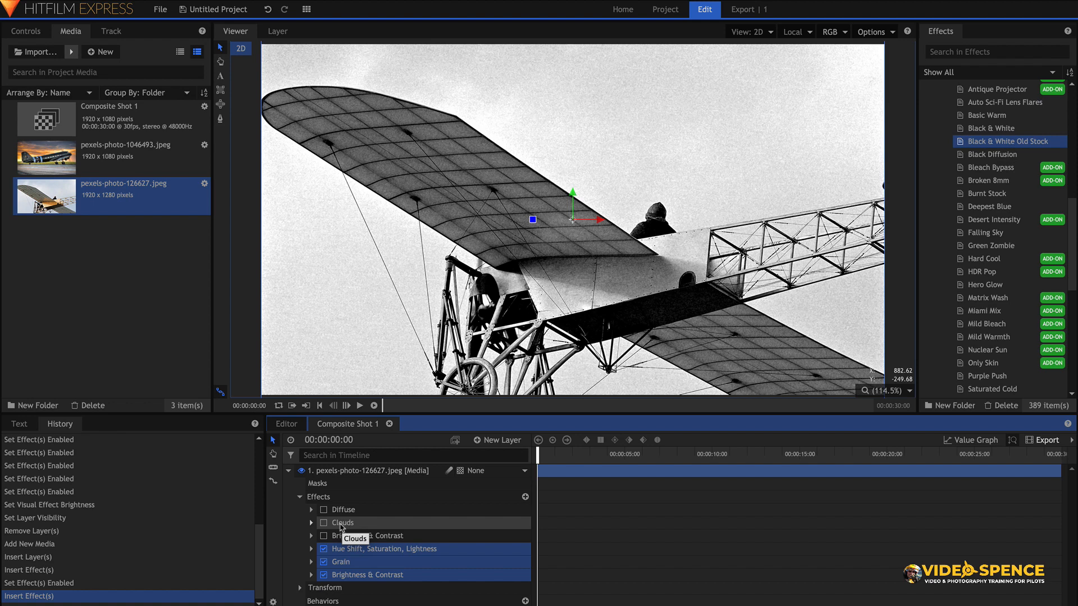
- Switch off the Hue Shift, Grain and Brightness & Contrast effects from Black & White Old Stock
click(324, 549)
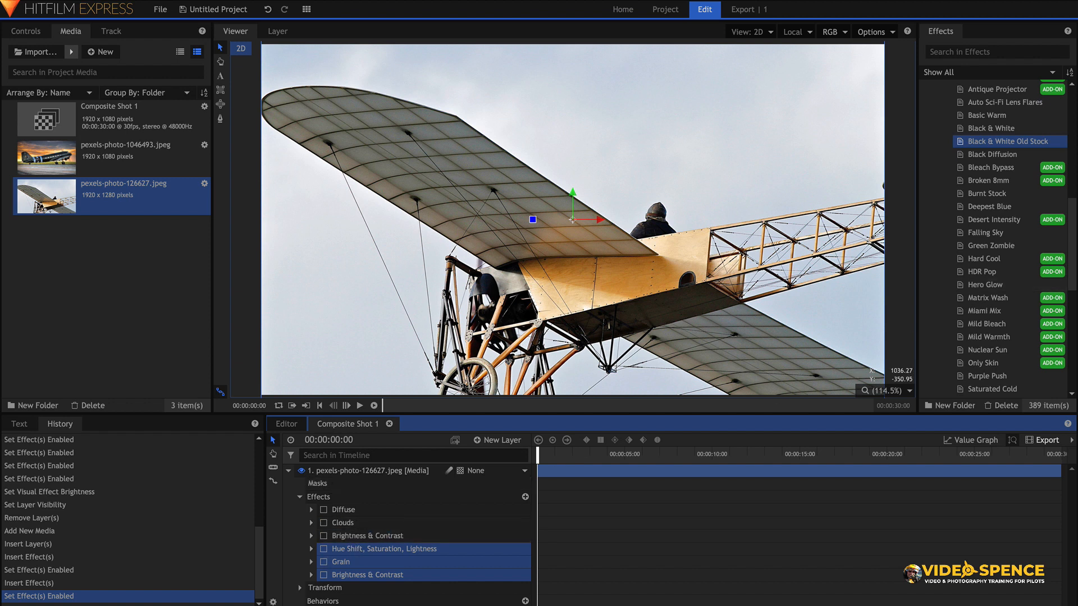
scroll(1007, 254, up, 3)
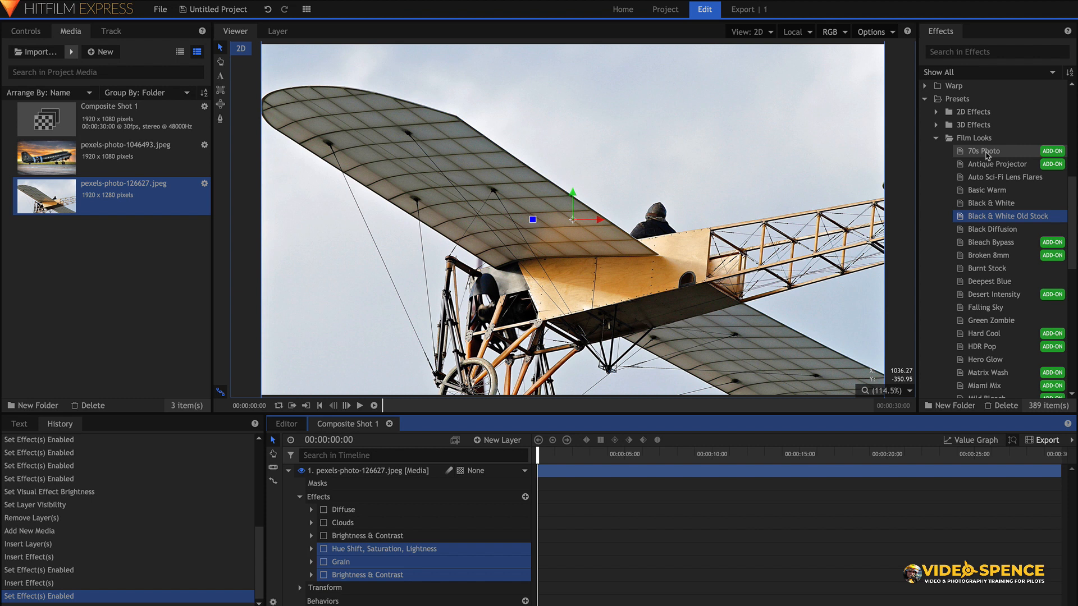
- Apply the 70s Photo film look to the plane photo and leave its effects switched off
click(1054, 153)
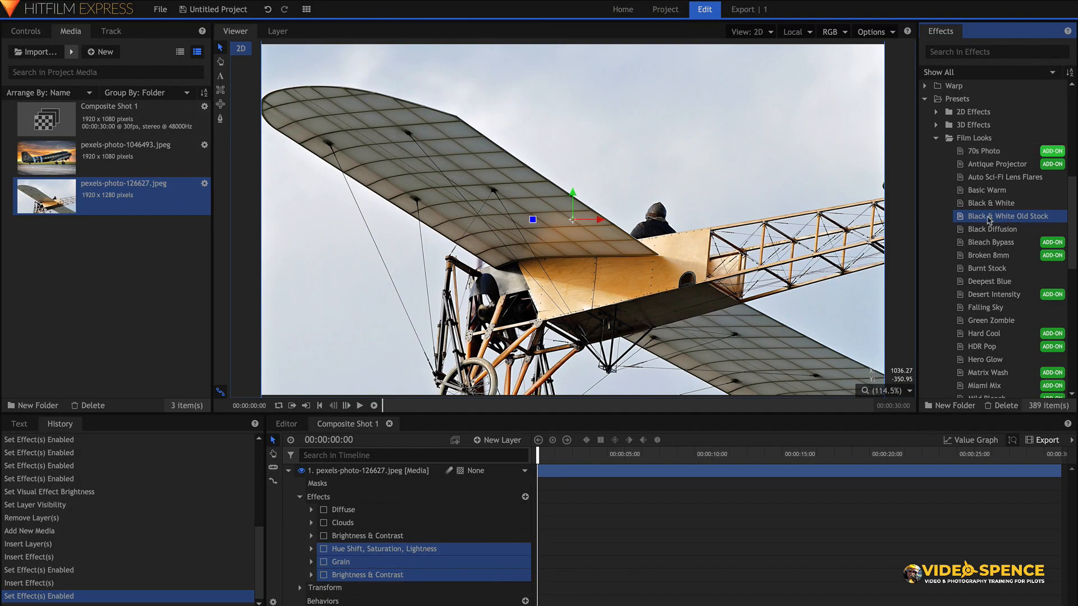
click(988, 153)
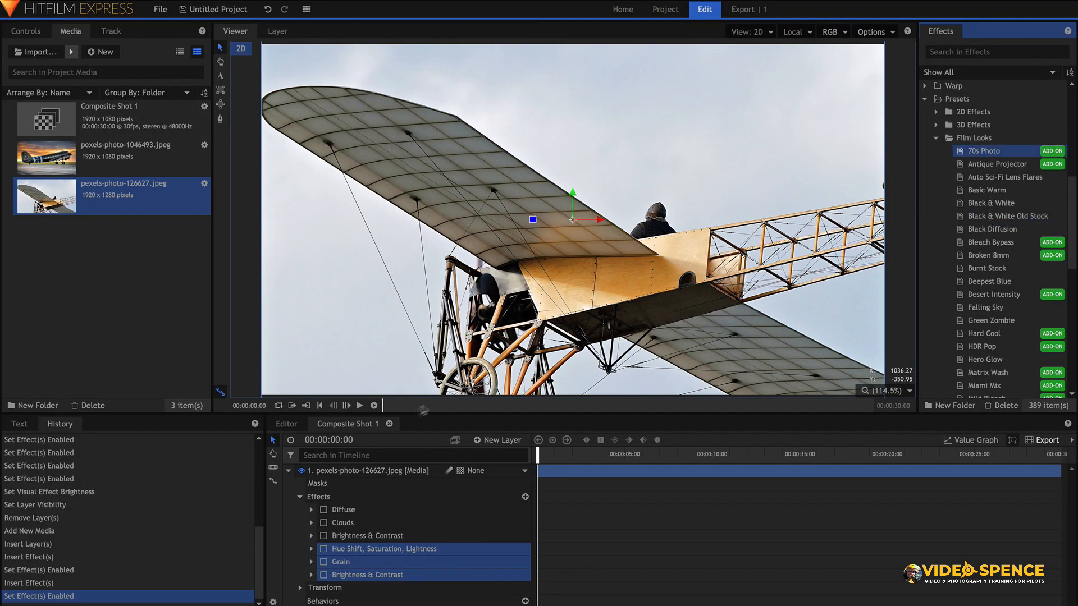
drag(328, 479, 328, 476)
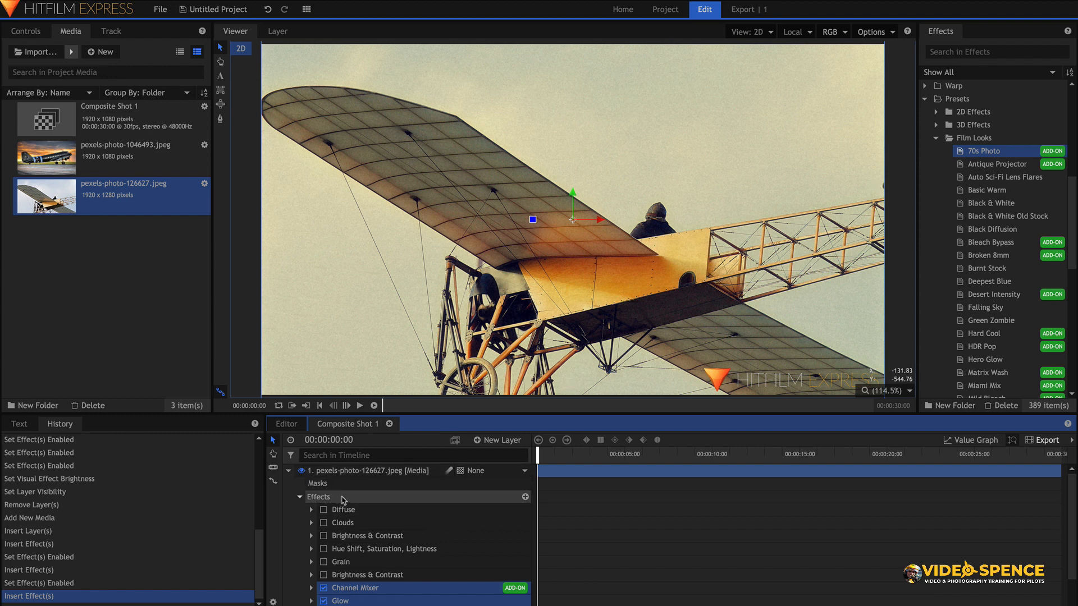
scroll(318, 497, down, 1)
click(324, 555)
click(324, 555)
click(324, 554)
- Add Intense Black, Temperature - Hot set to 4301 K, and a Spotlight Mask vignette
scroll(1028, 303, down, 10)
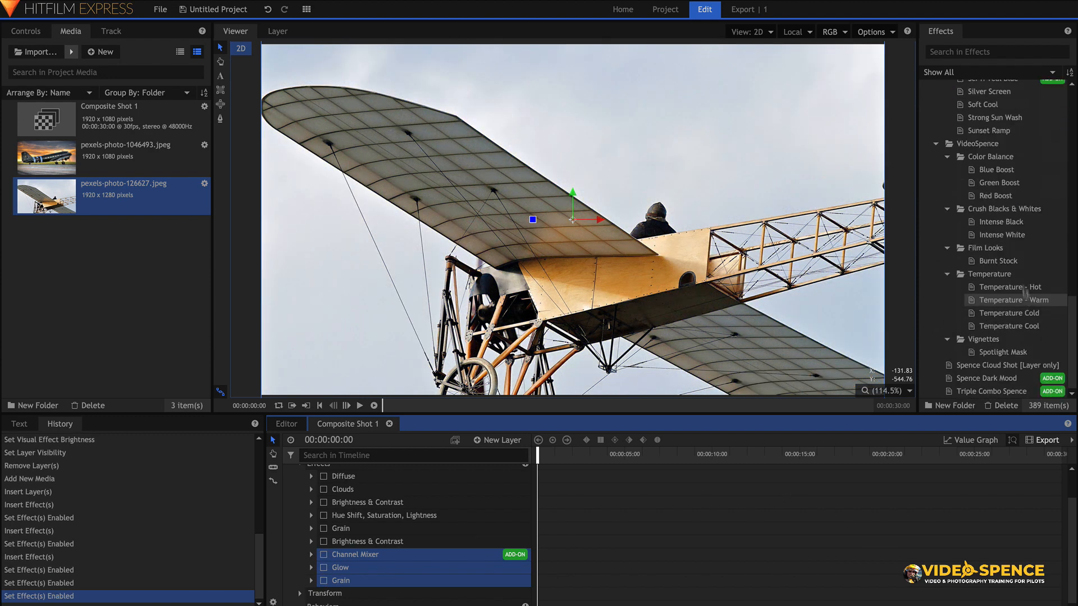
drag(1001, 225, 320, 512)
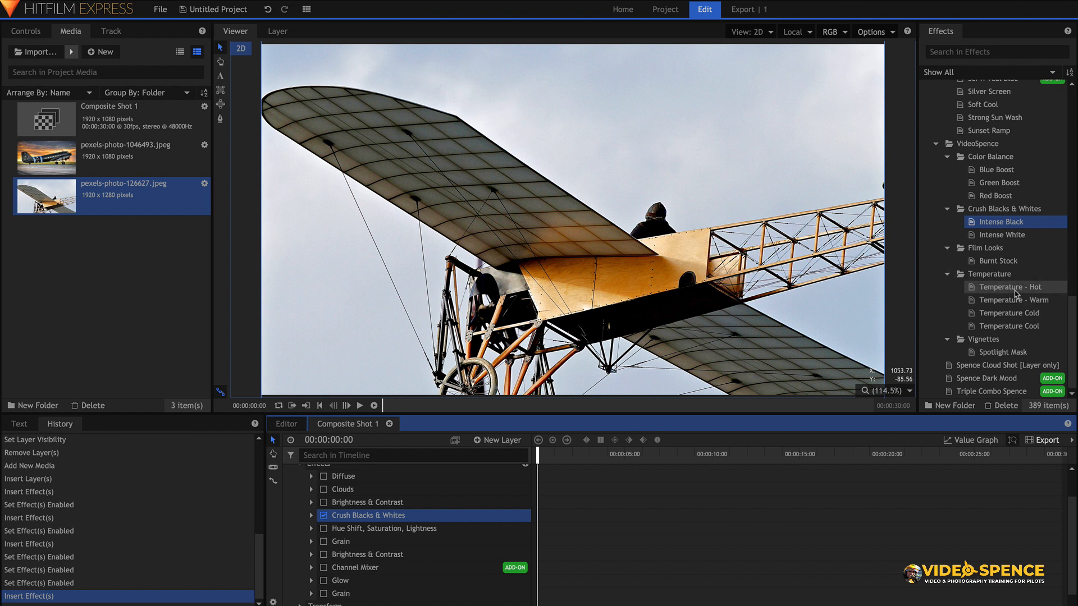
drag(1015, 293, 413, 511)
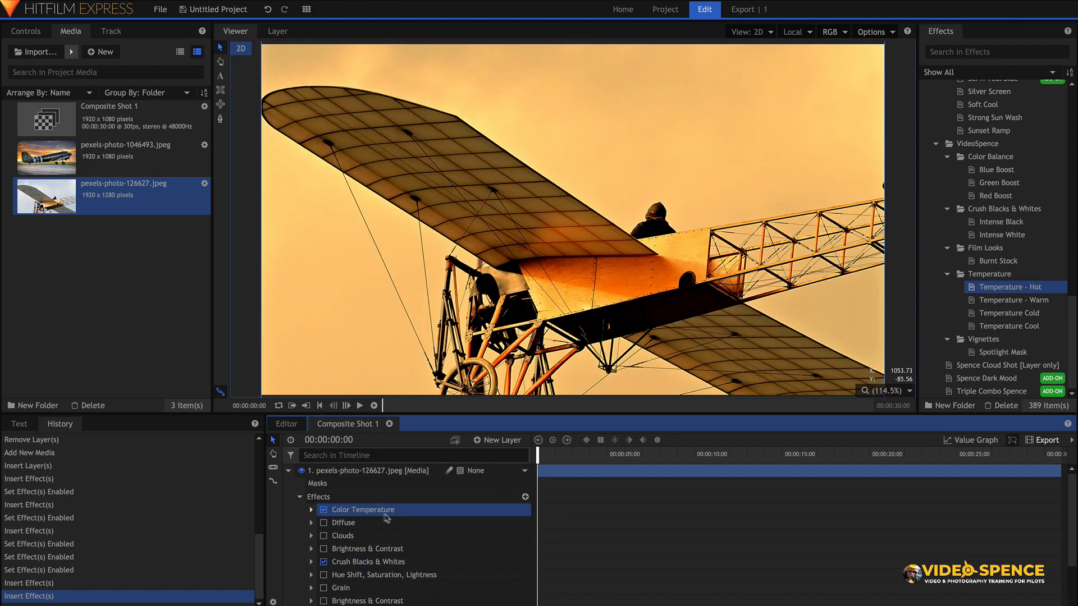
click(311, 510)
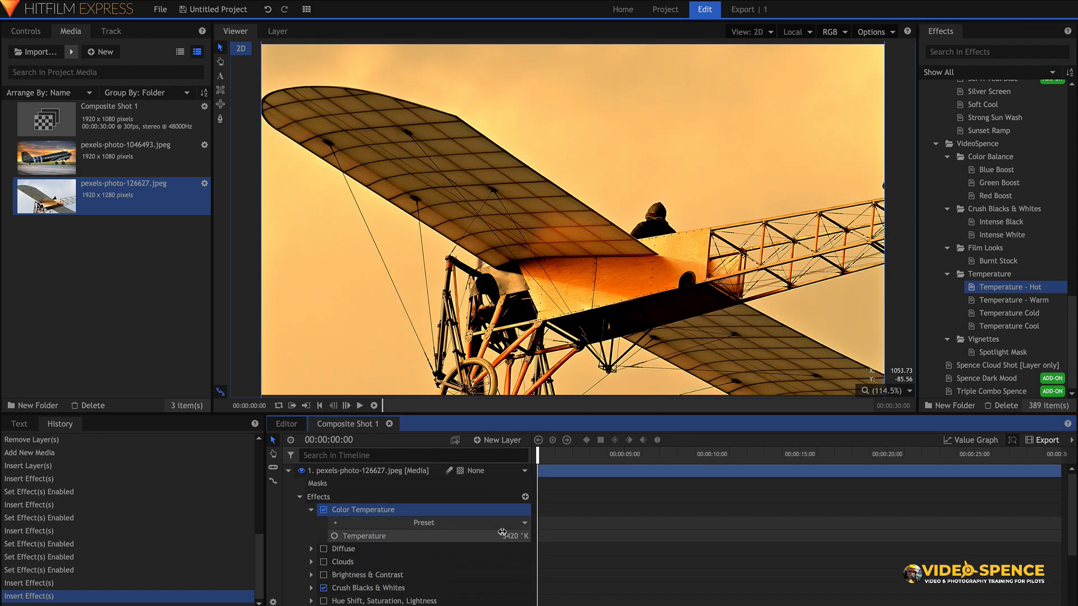
drag(512, 536, 548, 536)
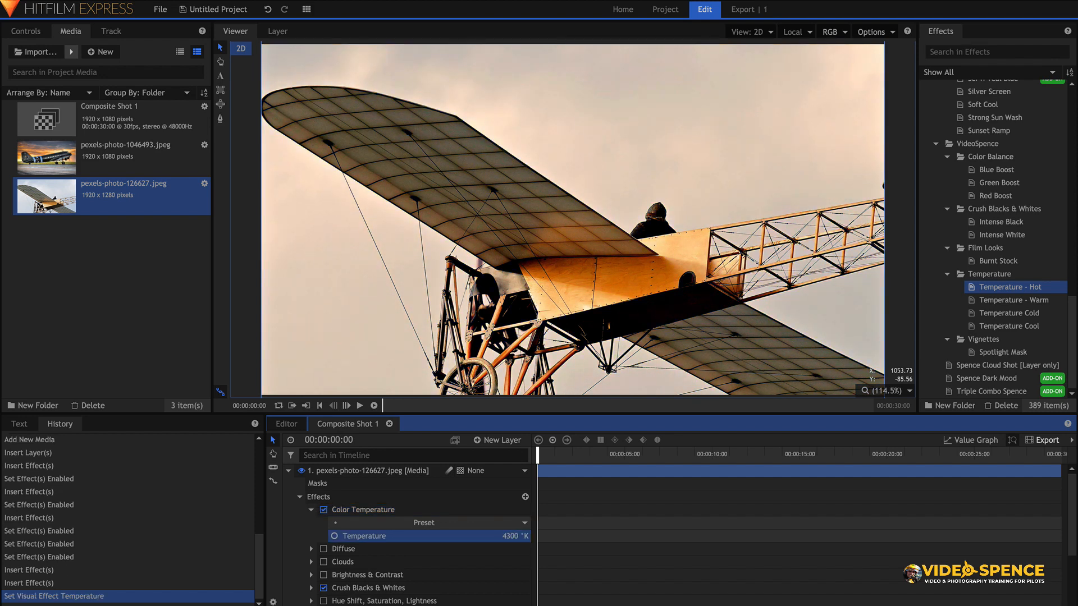
drag(675, 507, 676, 507)
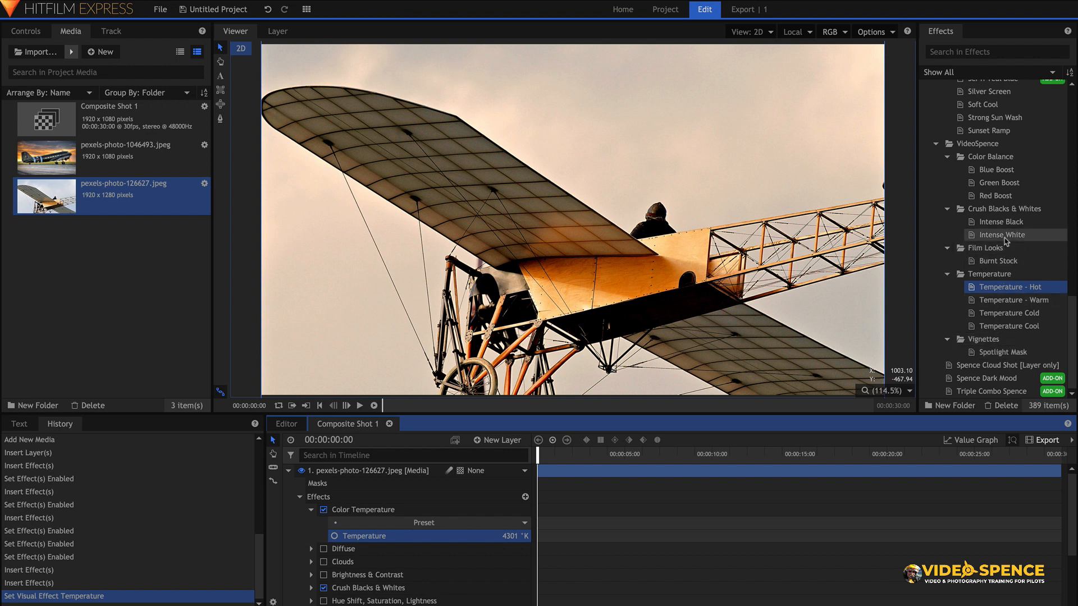
drag(982, 354, 385, 508)
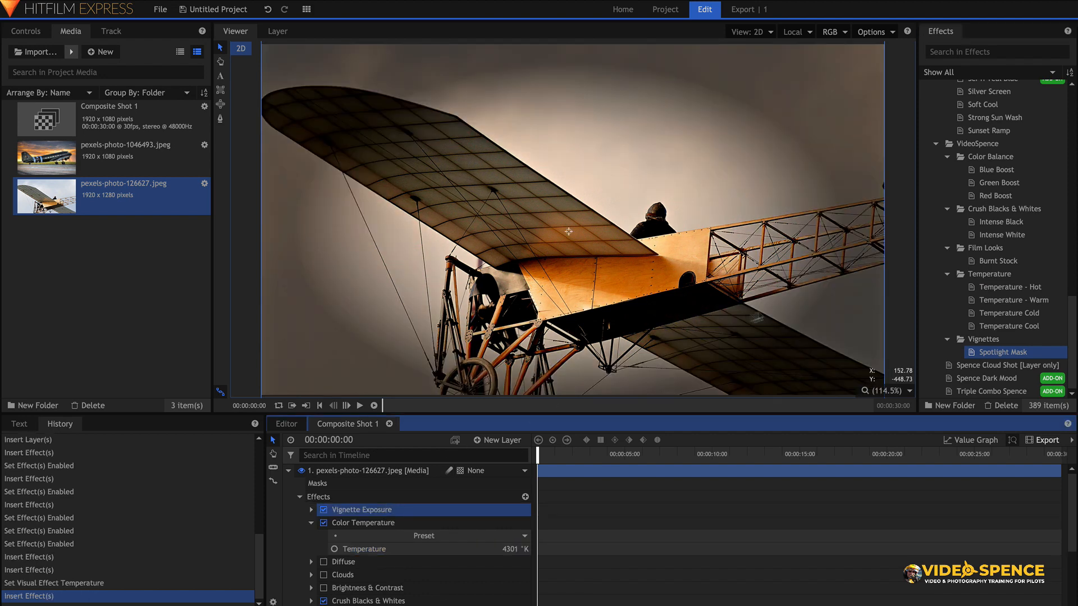
- Shift the vignette centre up and right, then delete the monoplane layer
drag(569, 232, 606, 200)
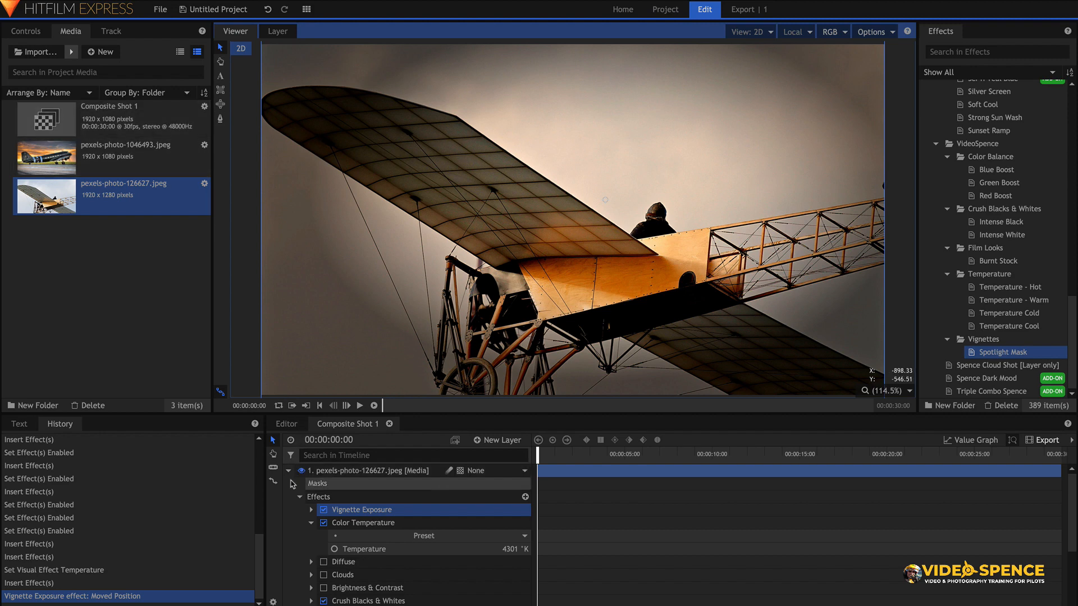
click(289, 471)
click(318, 475)
key(Delete)
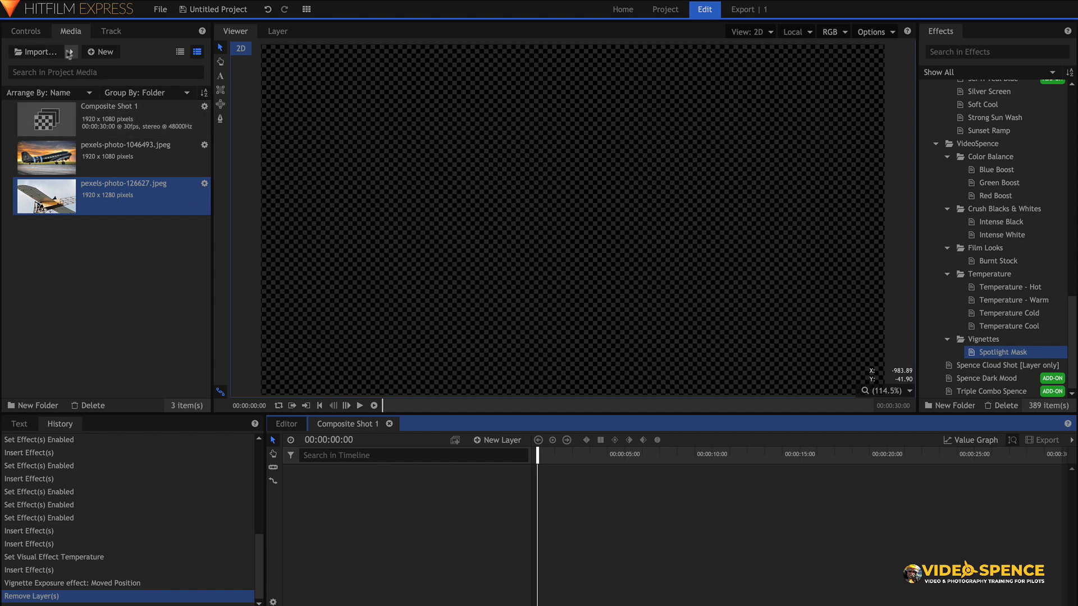
- Import jeff-gilkey.jpg from Downloads and place the mountain-lake photo on the timeline
click(70, 52)
click(130, 67)
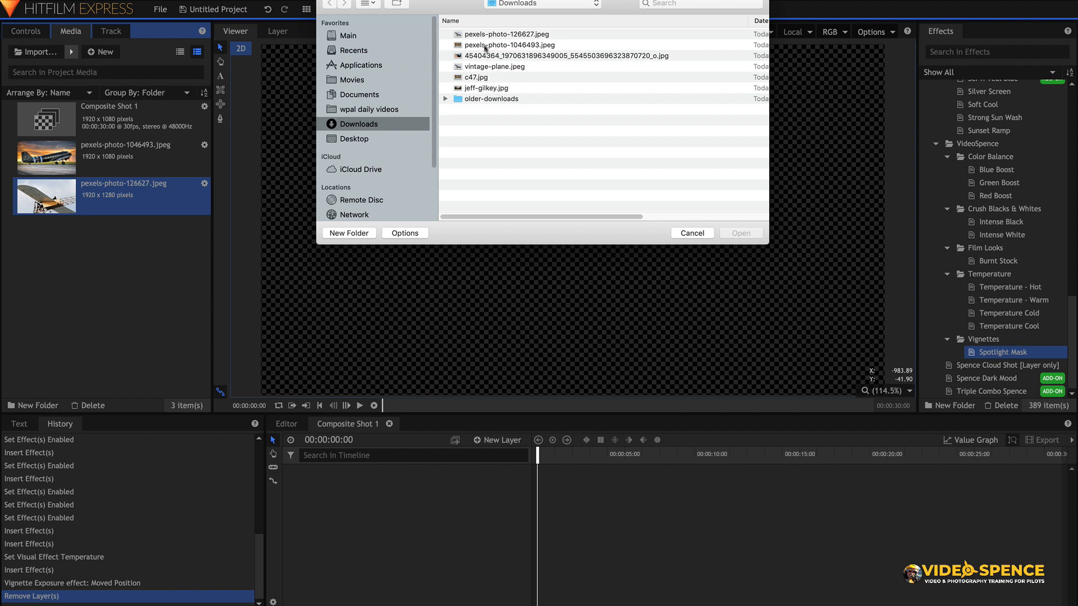
double_click(484, 89)
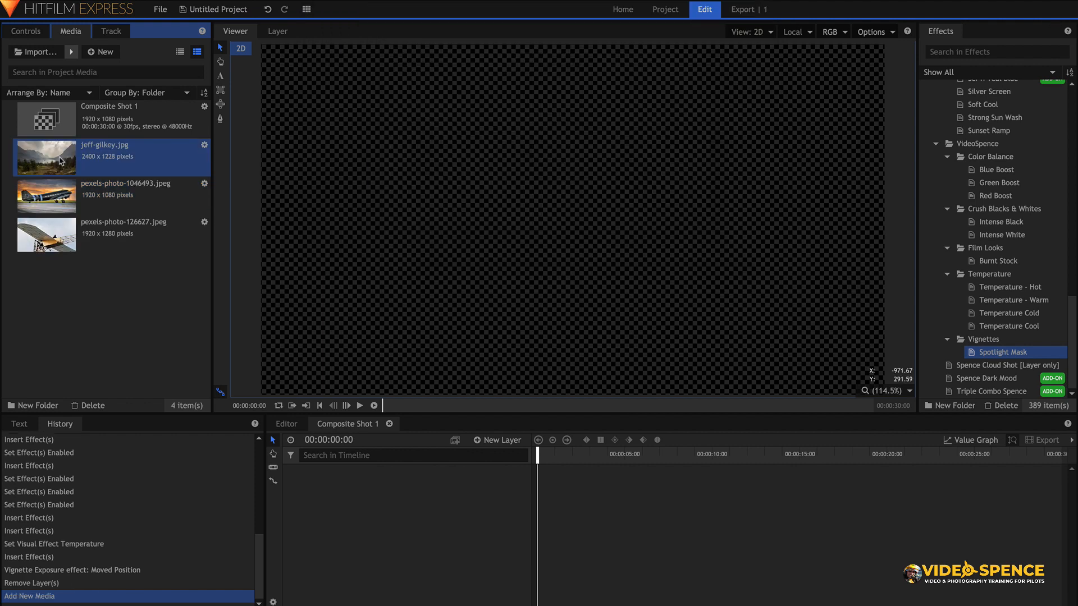
drag(60, 160, 329, 475)
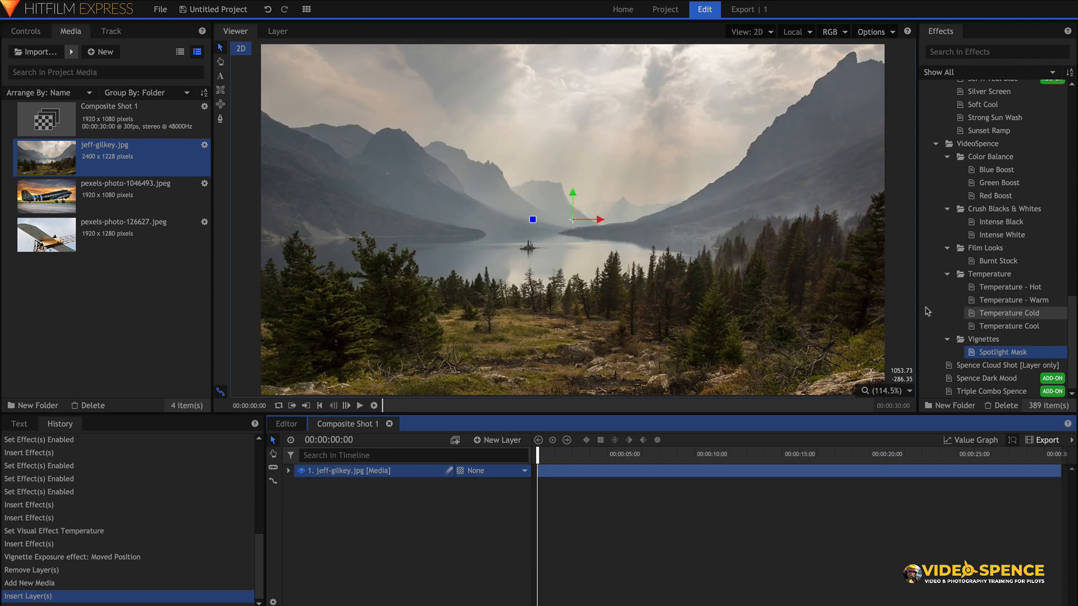
- Add Temperature - Warm and Temperature - Hot switched off, then apply Temperature Cold enabled
click(1023, 300)
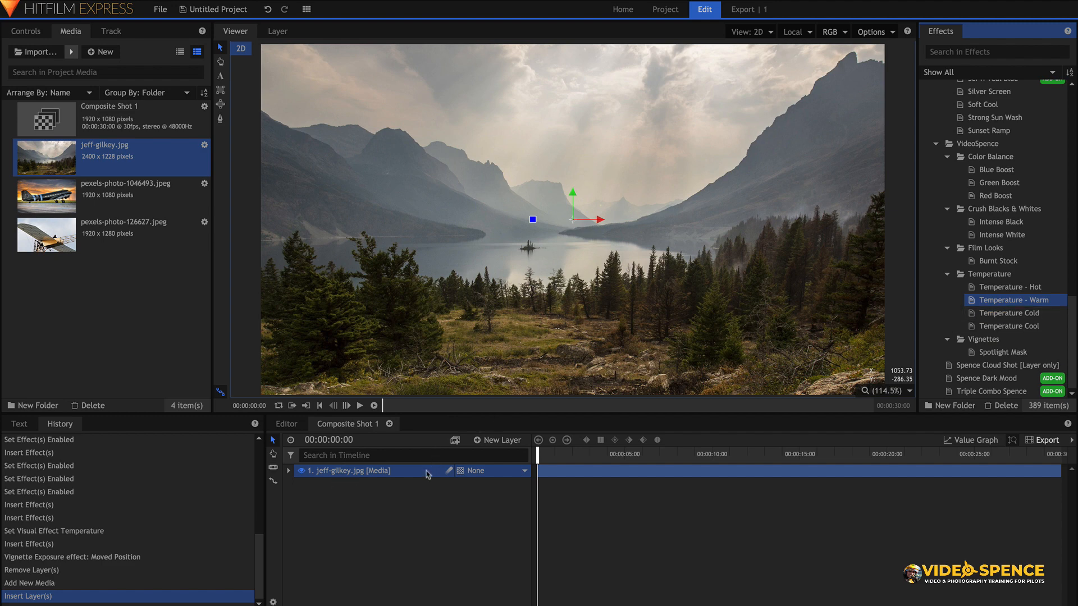
drag(428, 475, 428, 474)
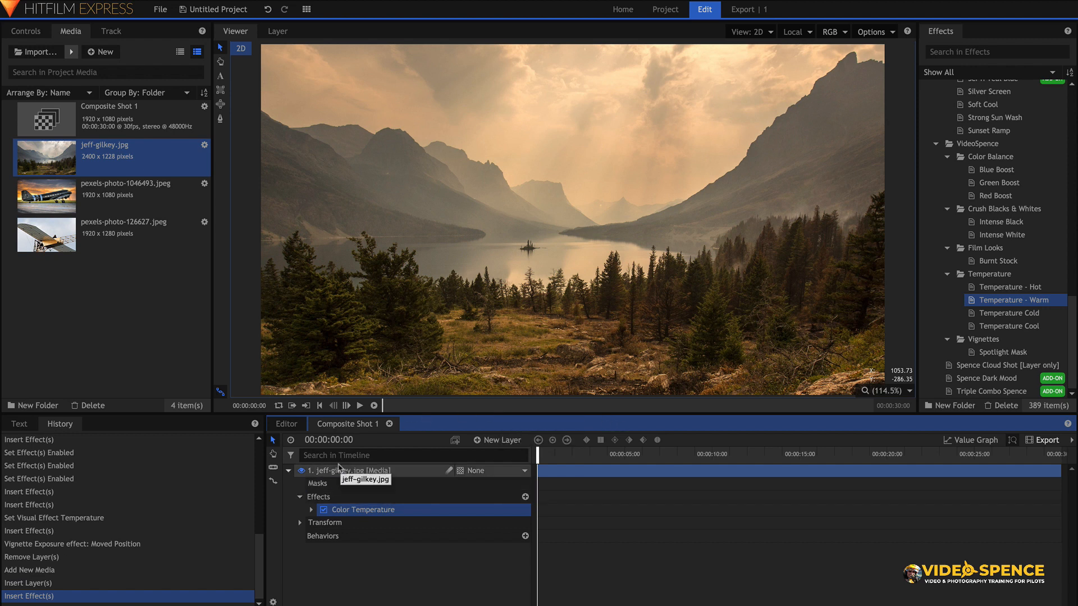
click(324, 510)
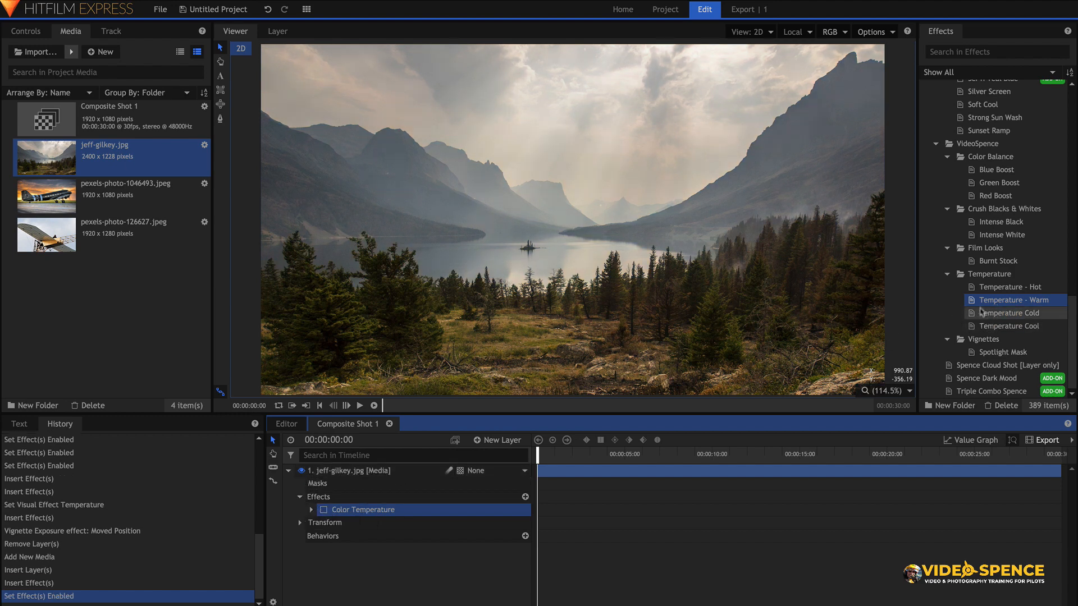
drag(975, 289, 350, 514)
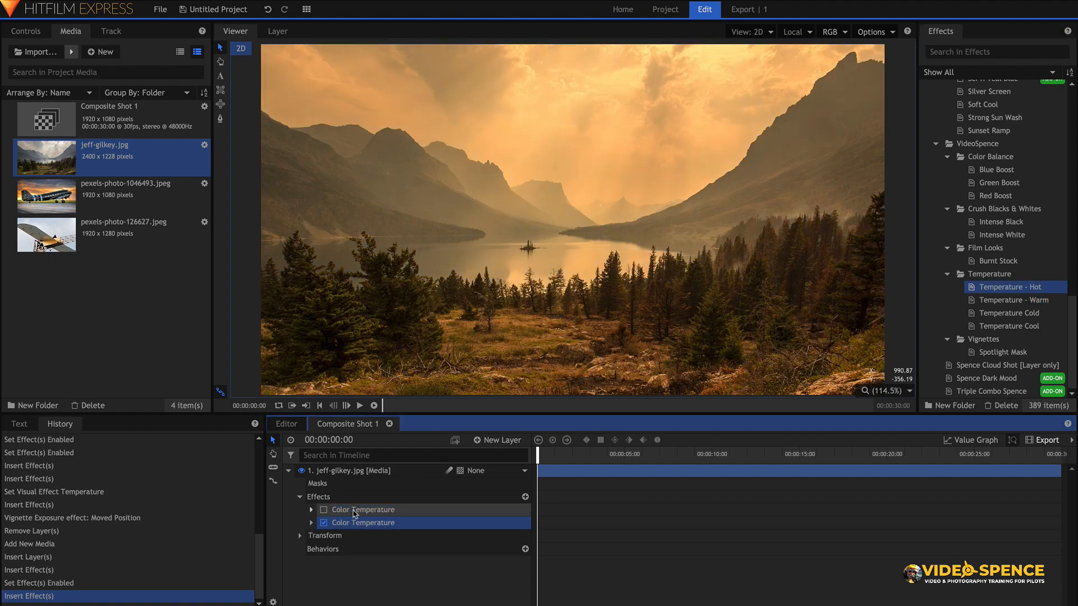
click(324, 523)
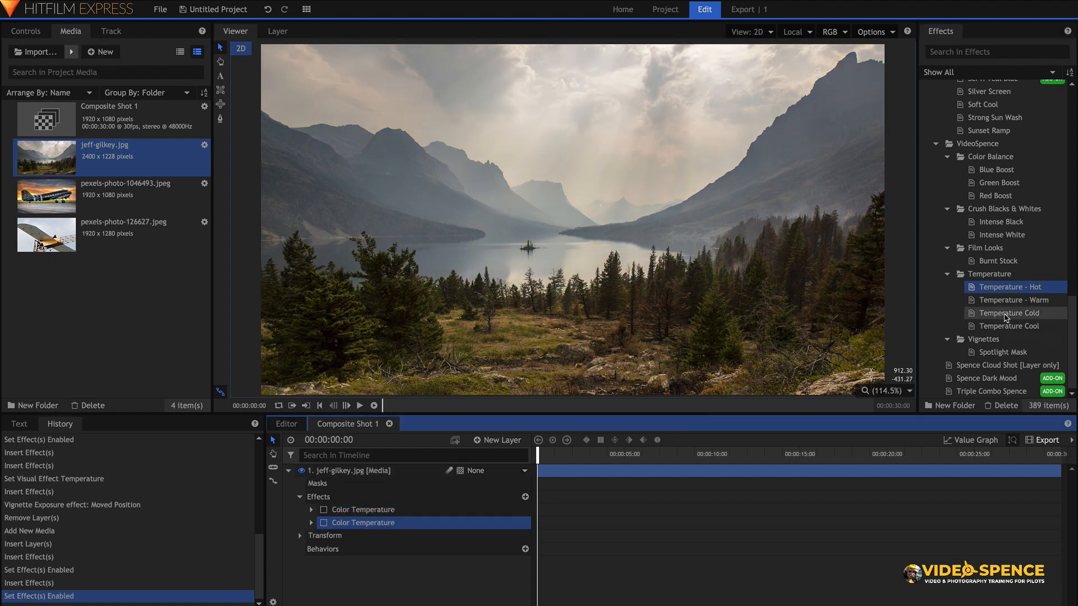
drag(972, 314, 390, 508)
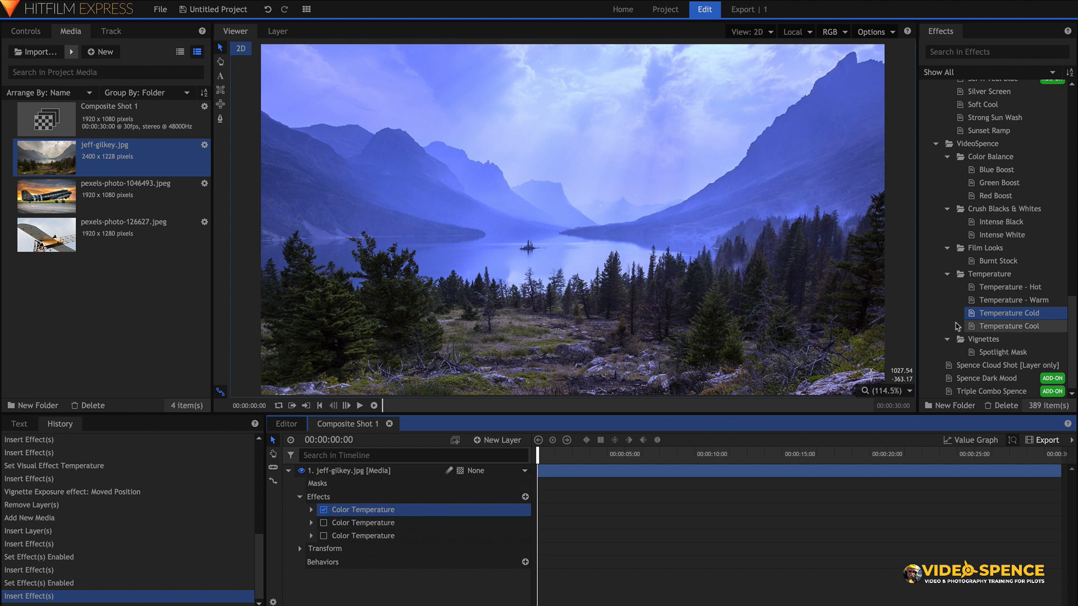
- Switch off the cold Color Temperature effect and apply the Burnt Stock look
scroll(972, 320, up, 15)
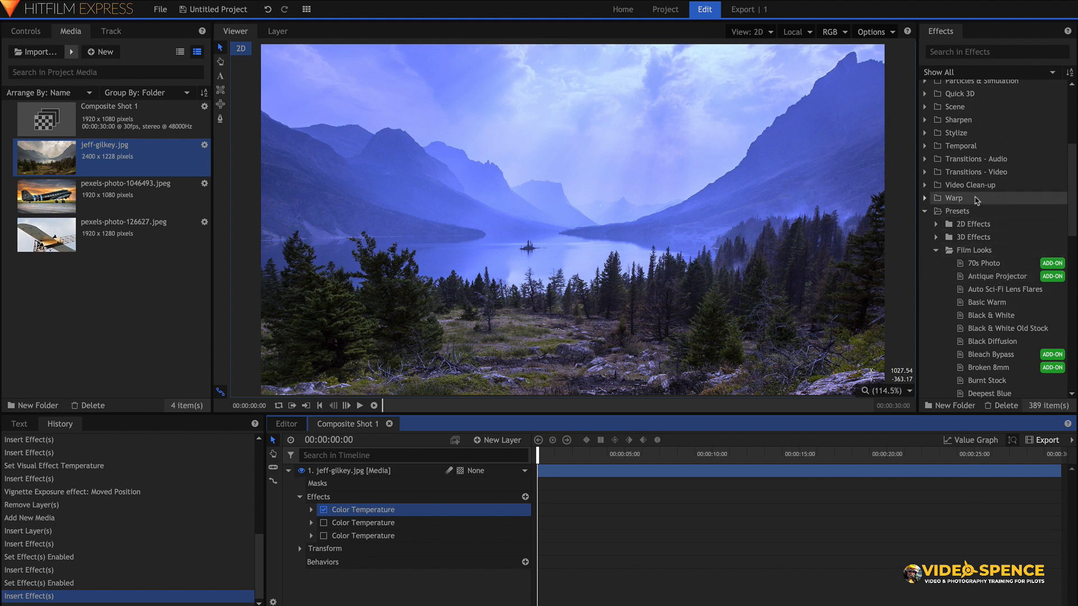
scroll(985, 159, up, 4)
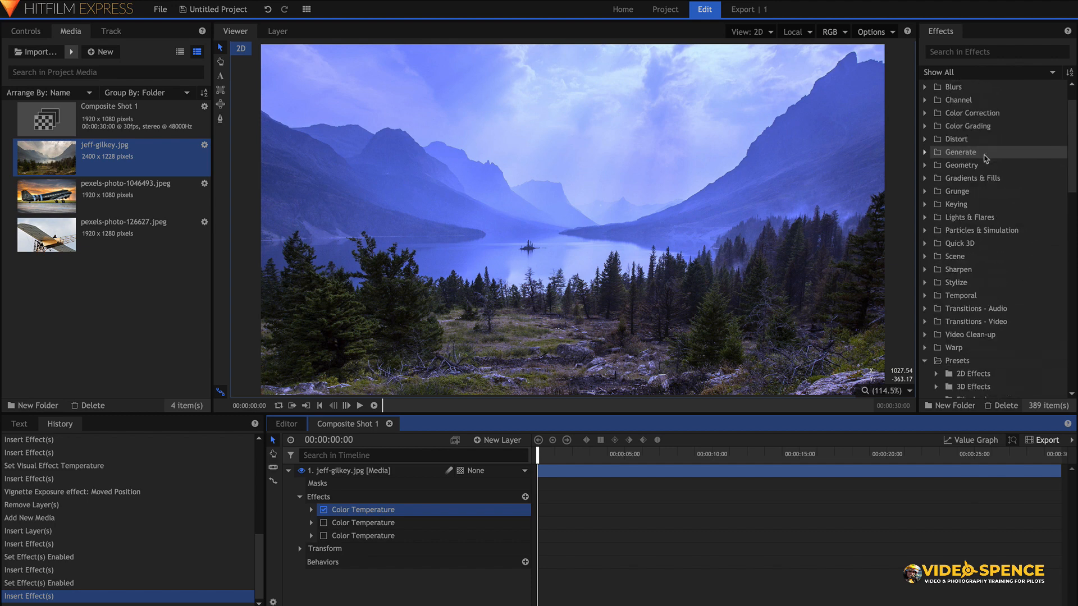
scroll(985, 158, down, 20)
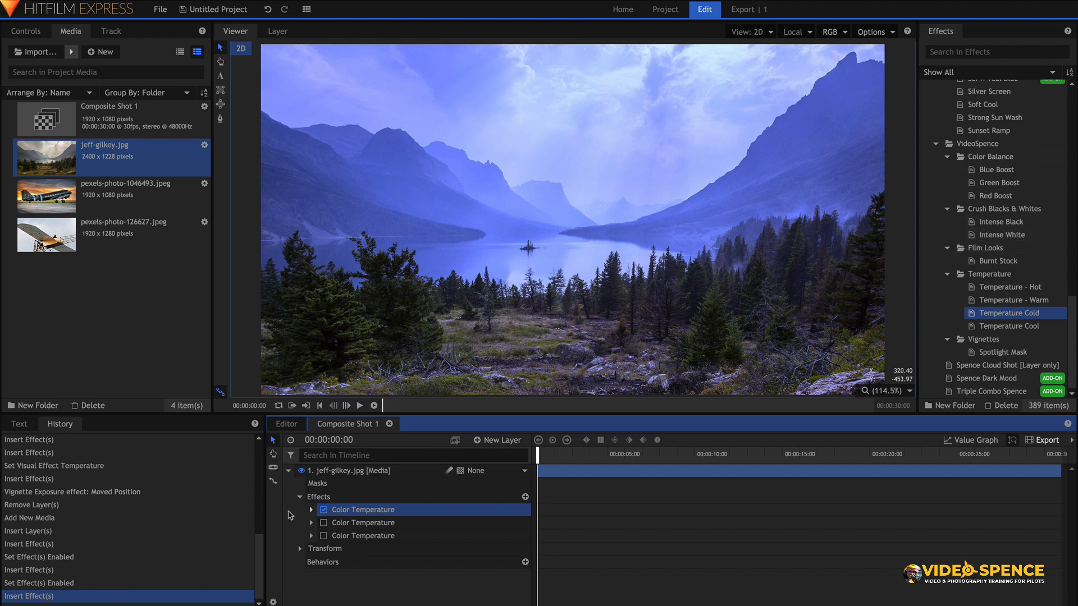
click(324, 510)
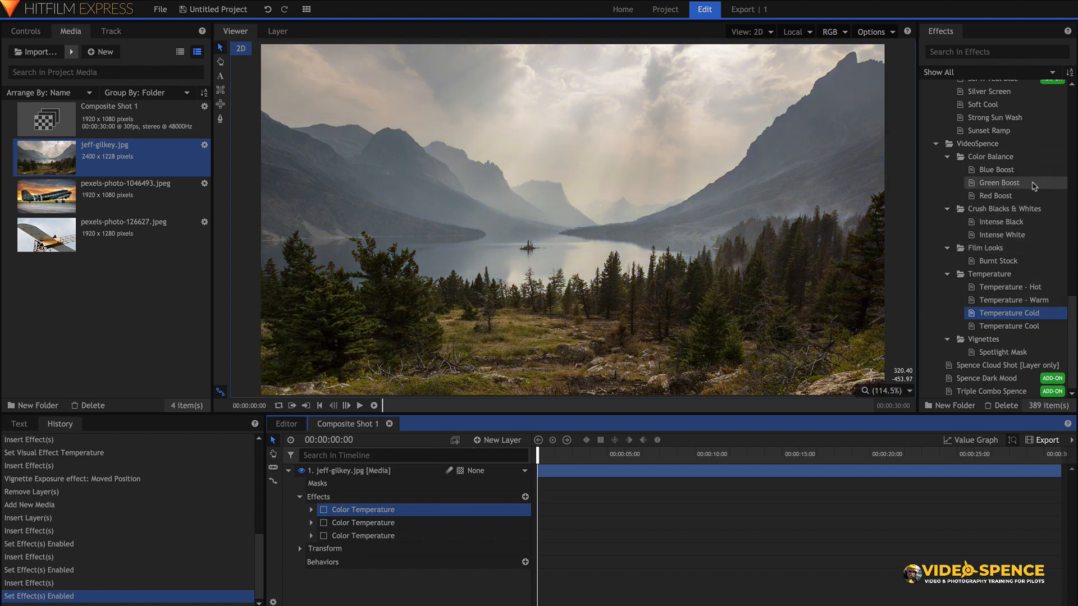
drag(1003, 266, 400, 505)
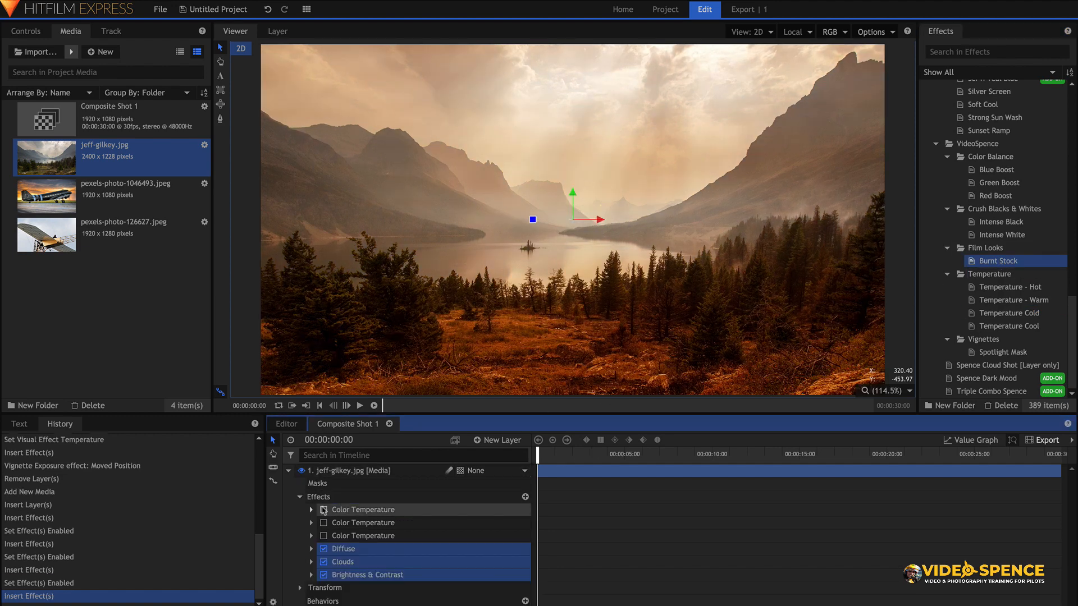
- Toggle the Burnt Stock effects off and on to compare, leaving them enabled
click(324, 549)
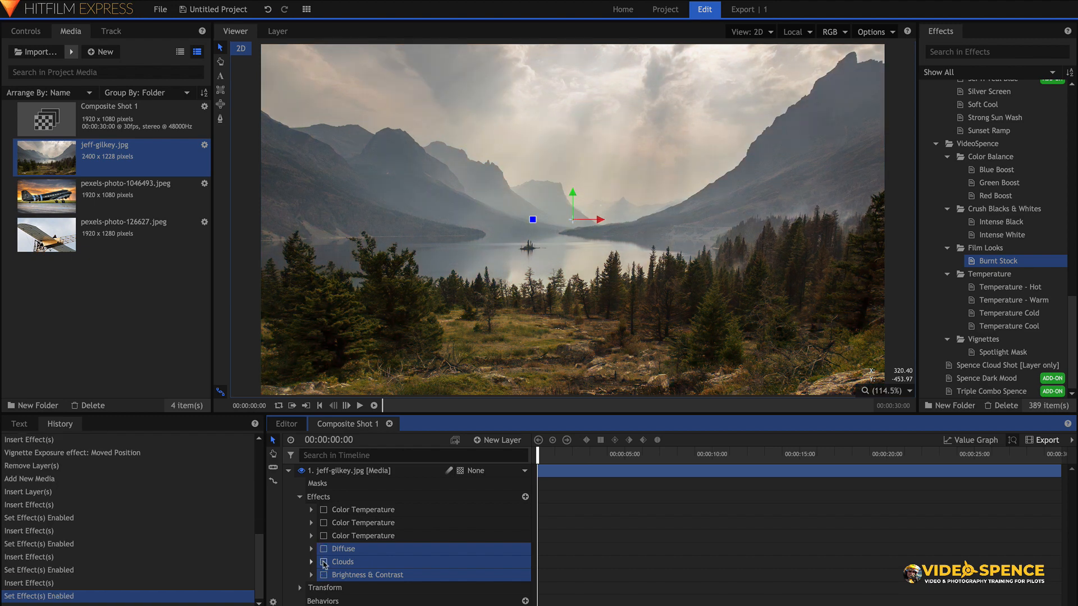
click(323, 549)
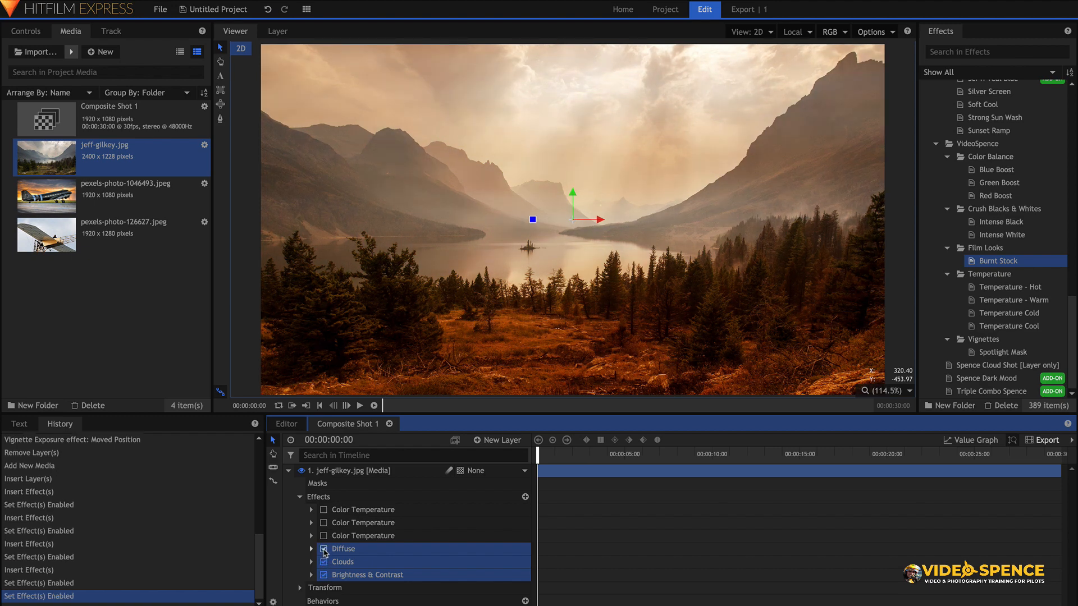
click(323, 550)
click(323, 550)
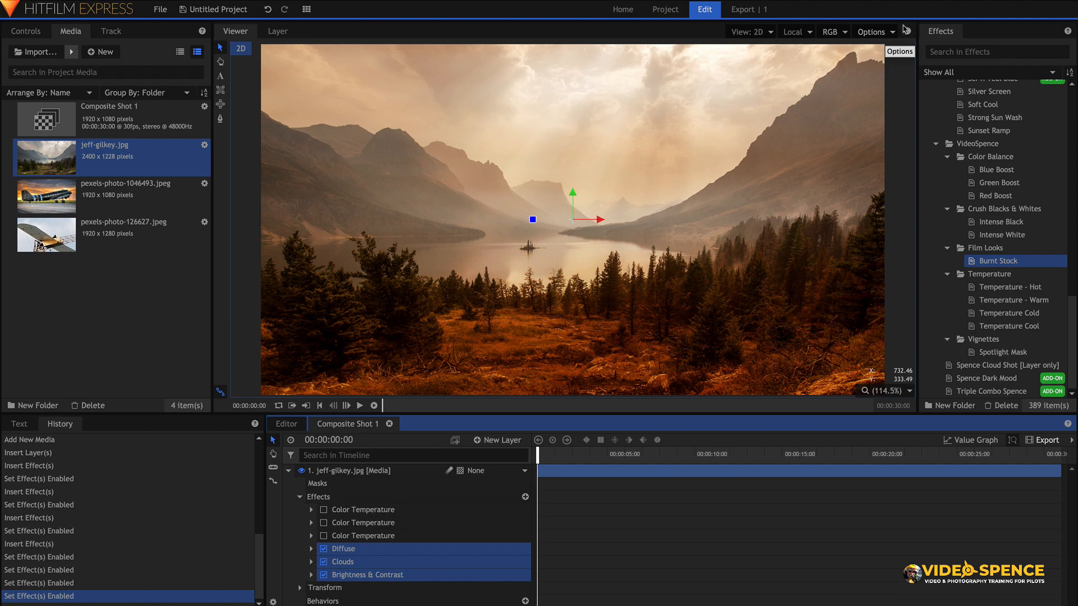
- Export the current frame to Downloads as corrected-landscape.png
click(872, 33)
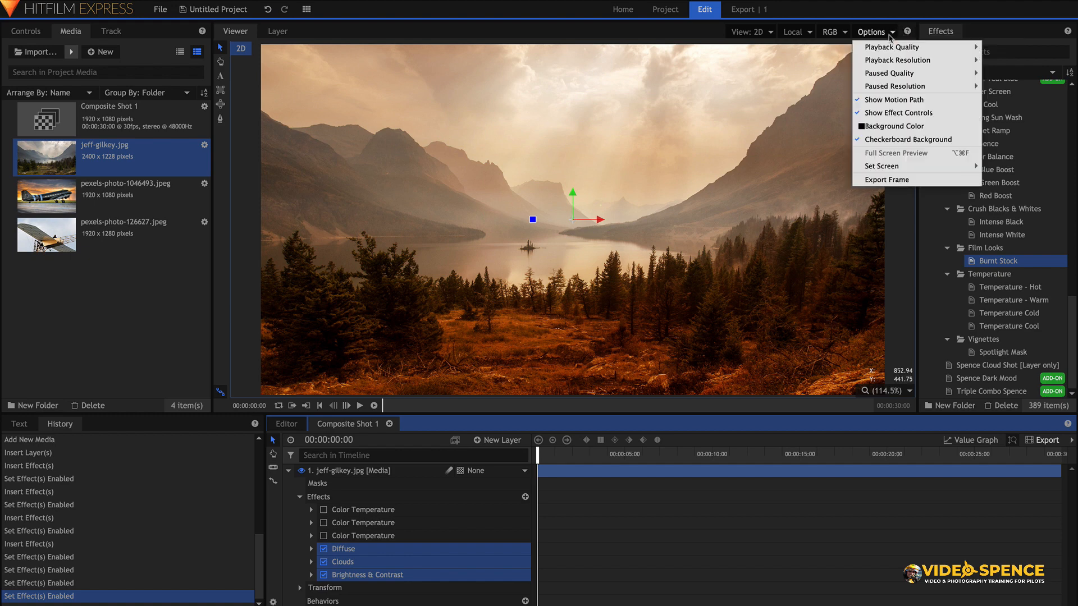
click(883, 180)
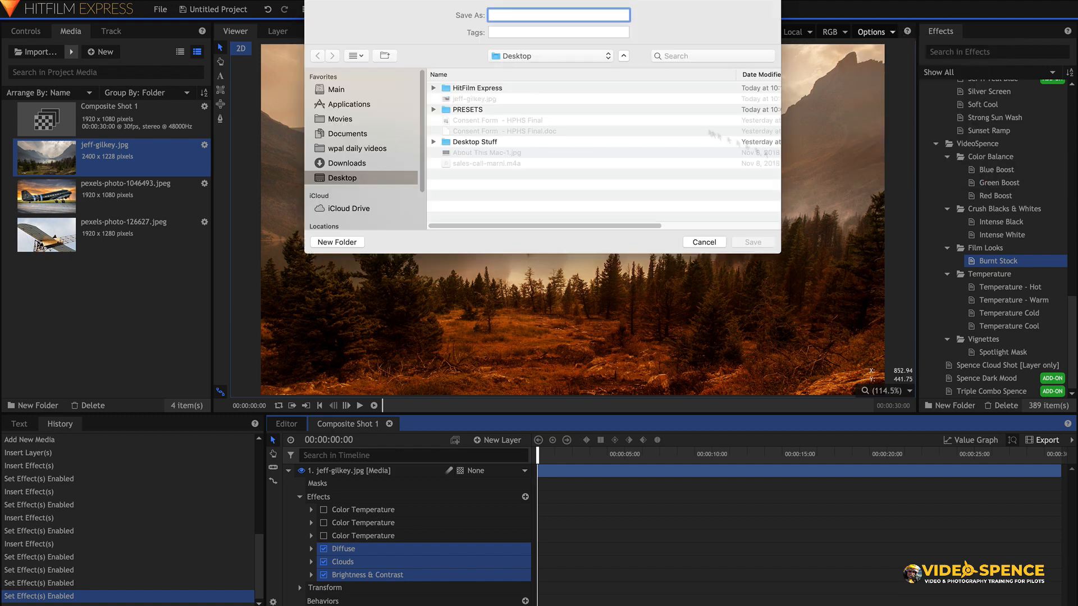
click(348, 163)
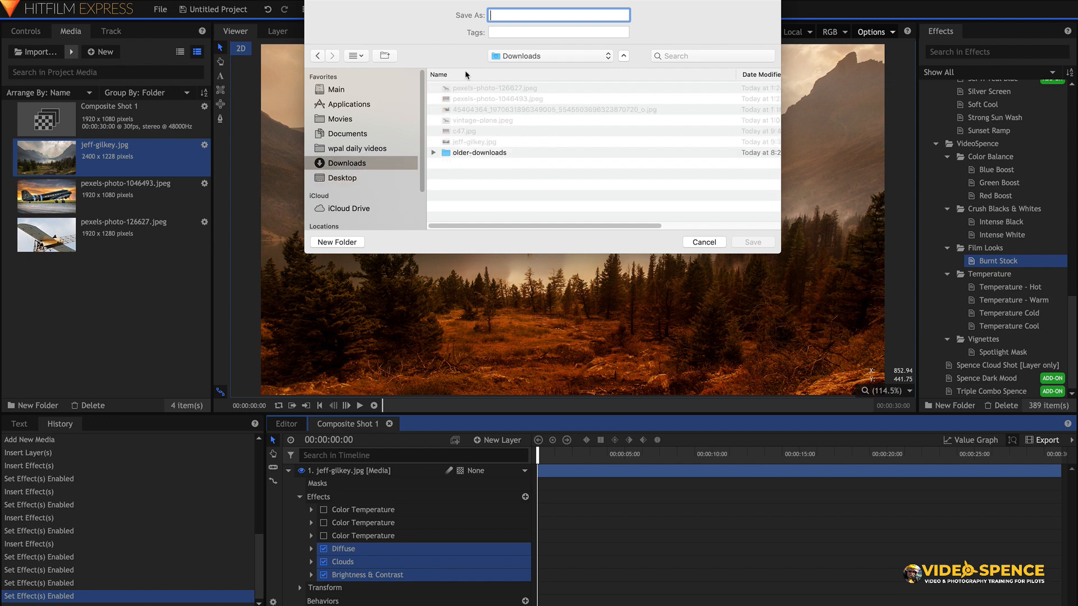
text(corrected-lands)
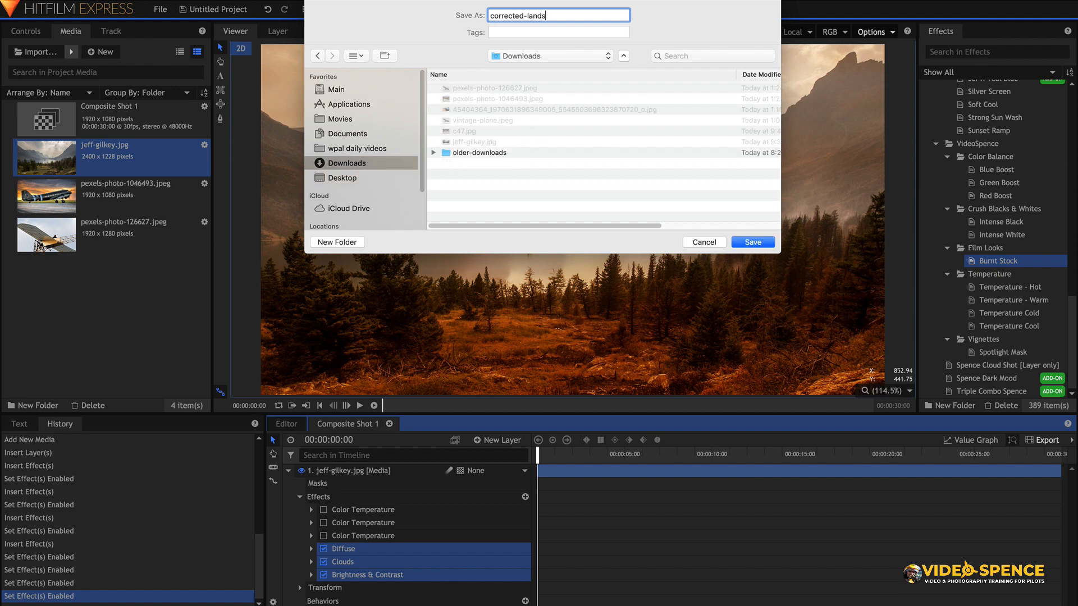
text(cape)
key(Return)
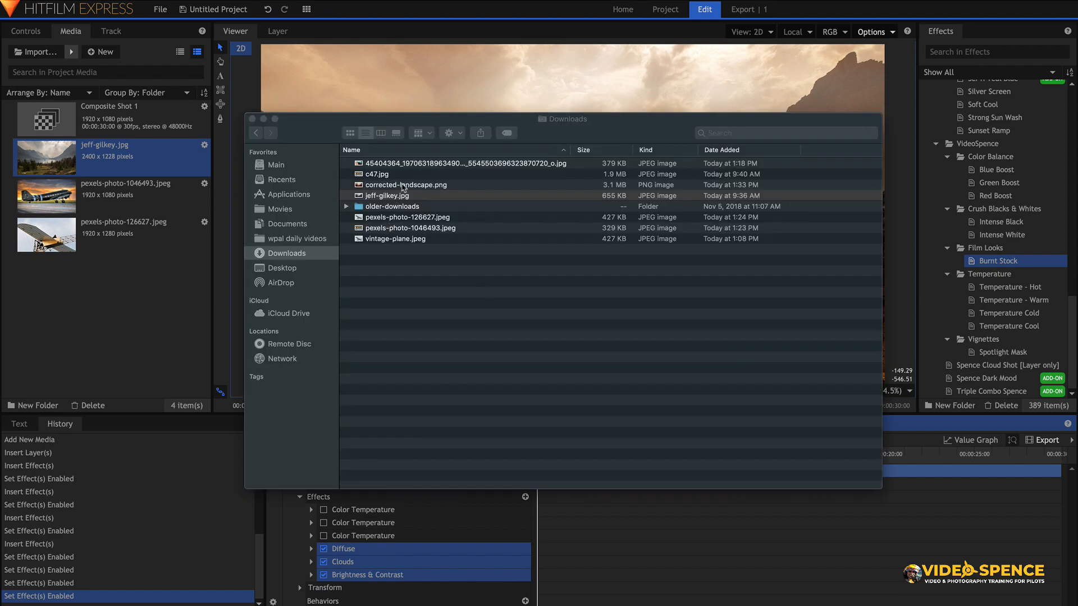
- Open corrected-landscape.png to check the exported image, then close the file window
click(402, 185)
double_click(403, 185)
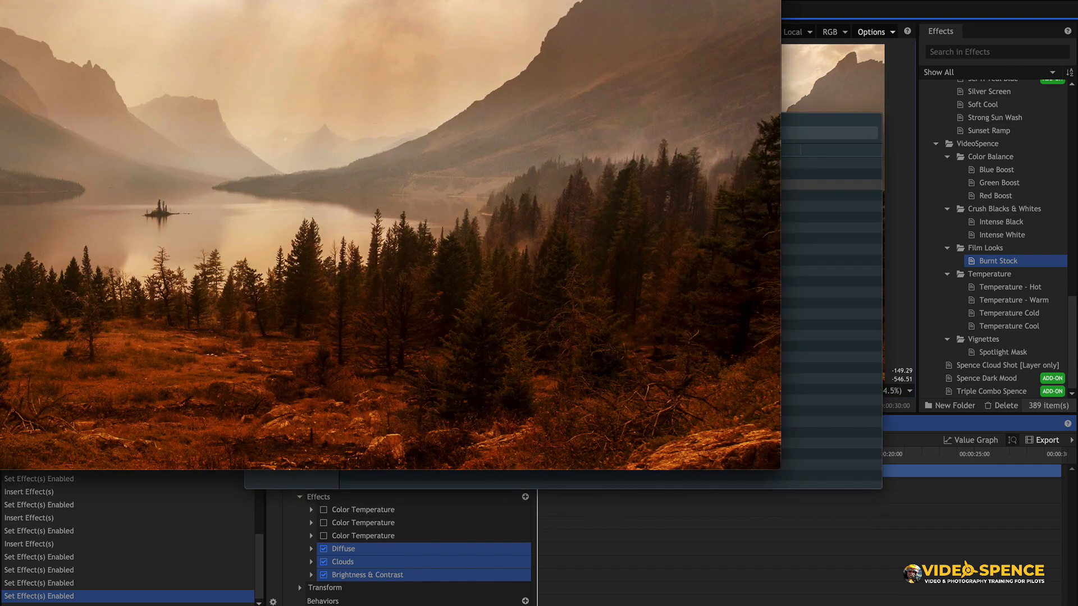
drag(421, 0, 725, 0)
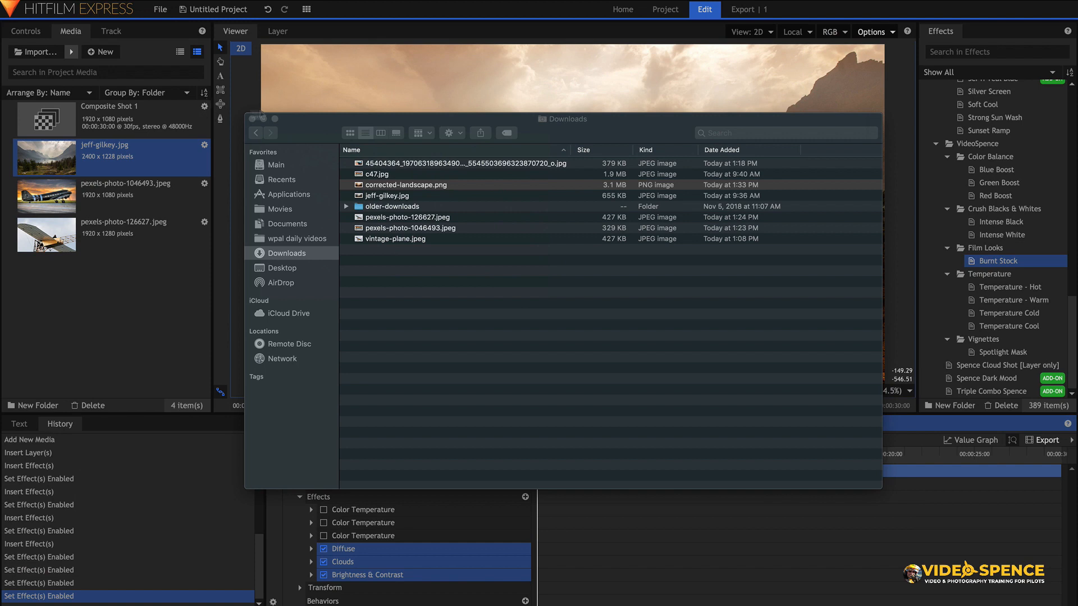
click(253, 119)
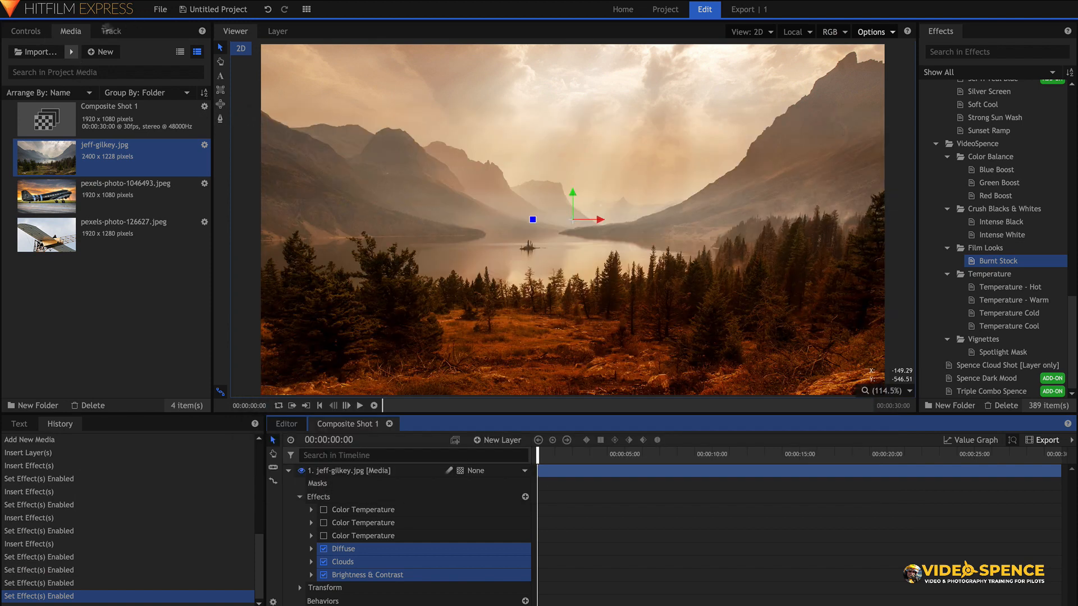
- Start a new compositing project without saving the old one
click(60, 54)
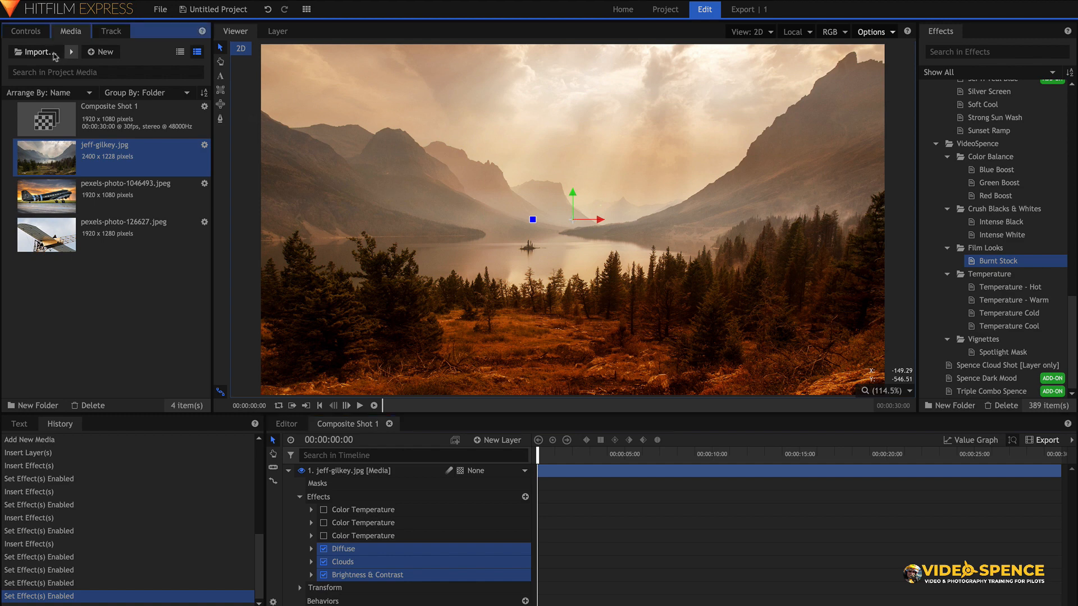
click(693, 233)
click(160, 10)
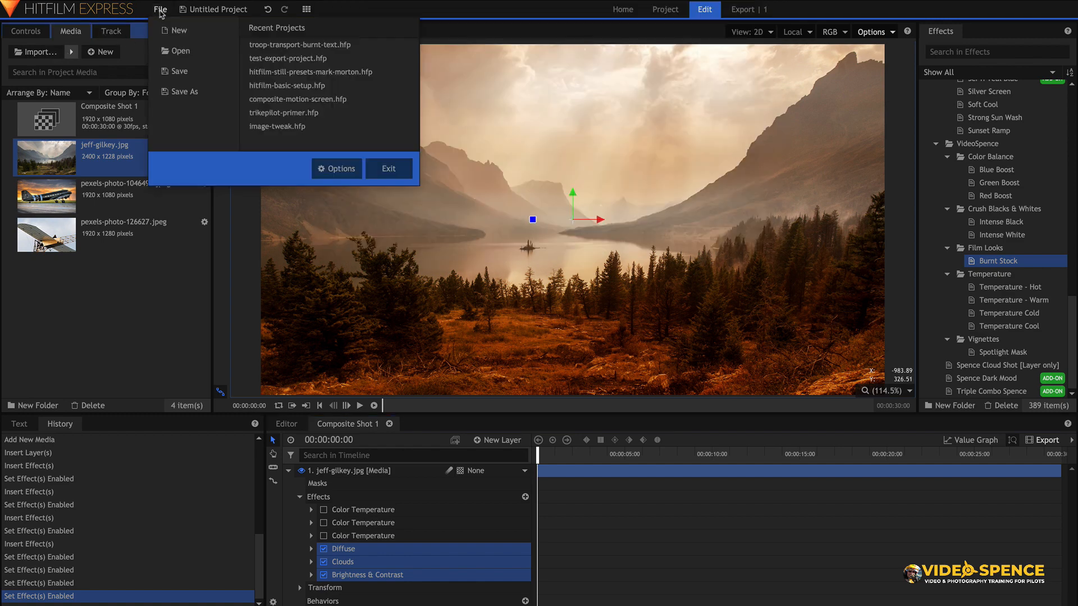
click(174, 28)
click(495, 321)
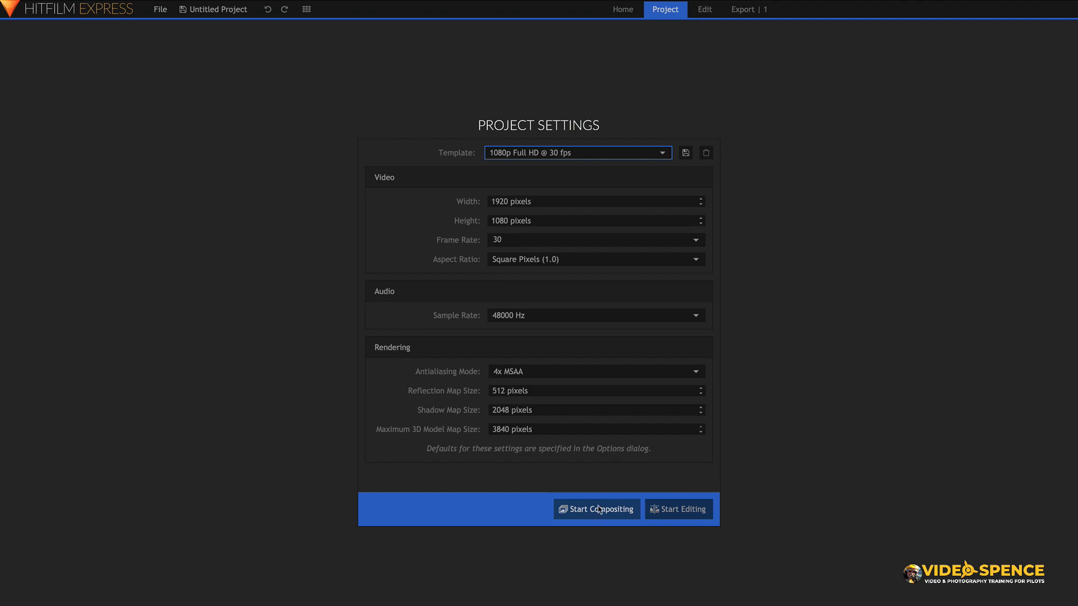
click(599, 511)
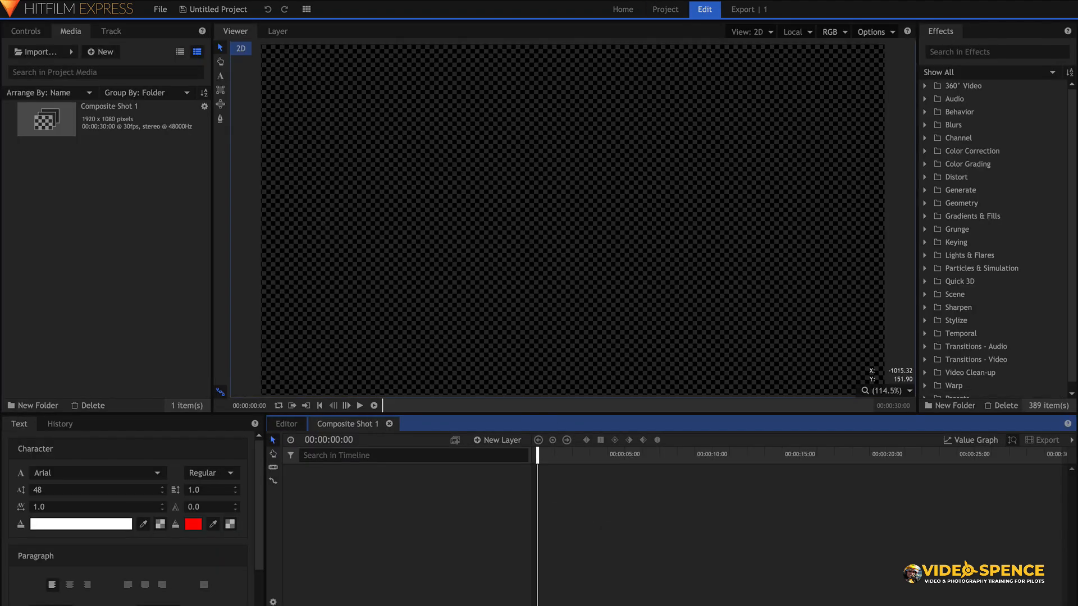
- Import the canyon trike photo and place it on the composite timeline
click(70, 52)
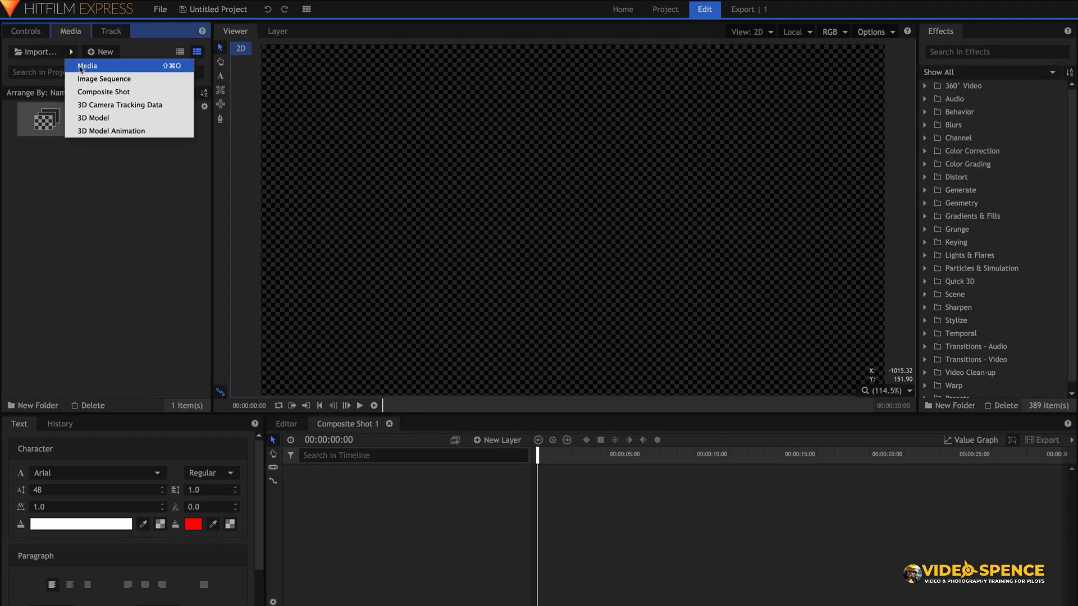
click(79, 66)
click(519, 68)
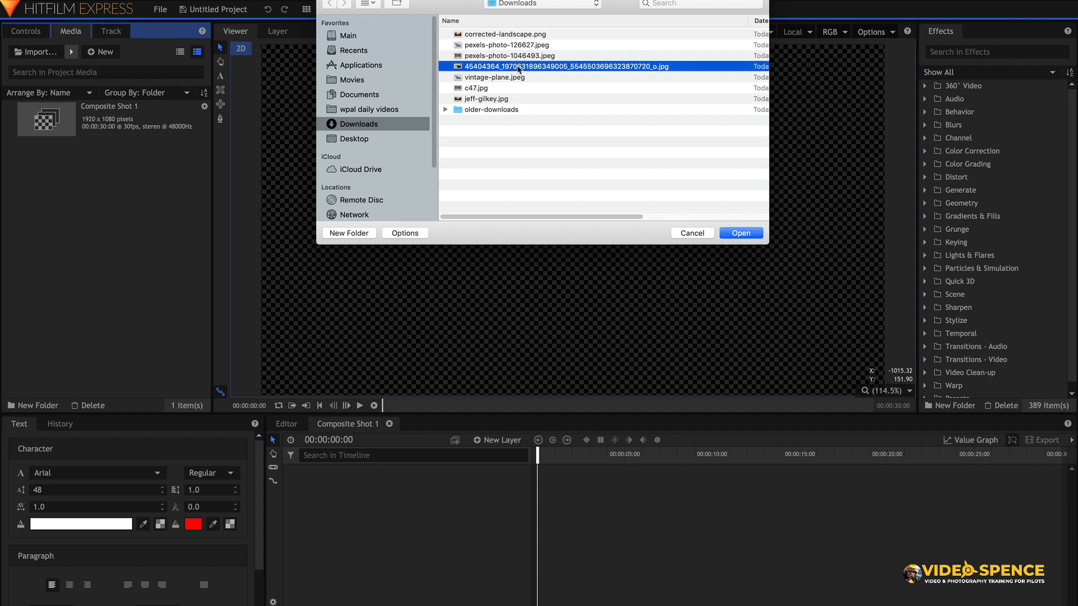
double_click(518, 67)
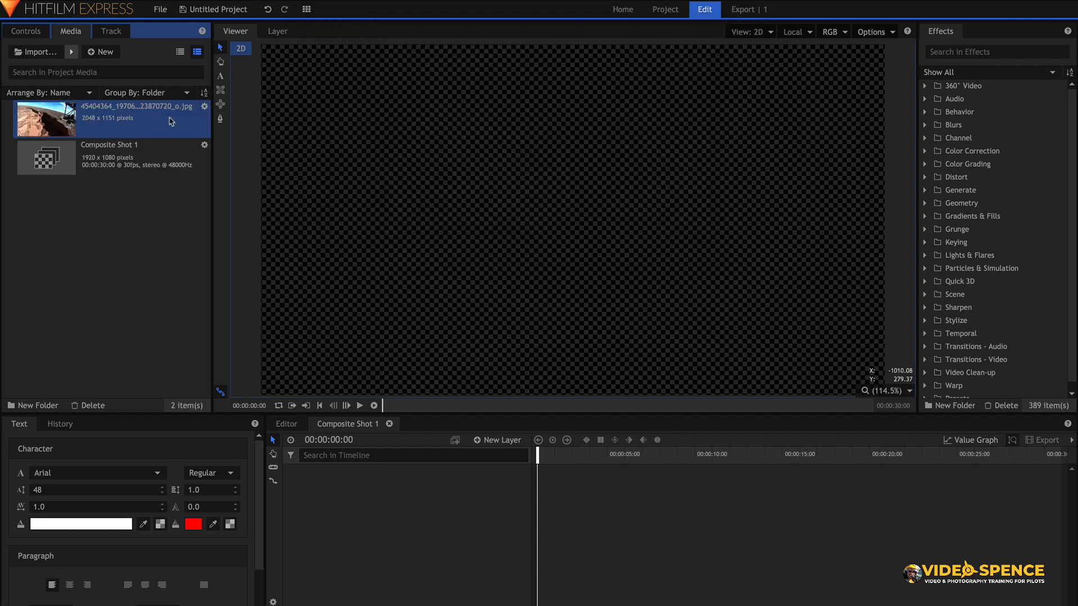
drag(48, 128, 366, 481)
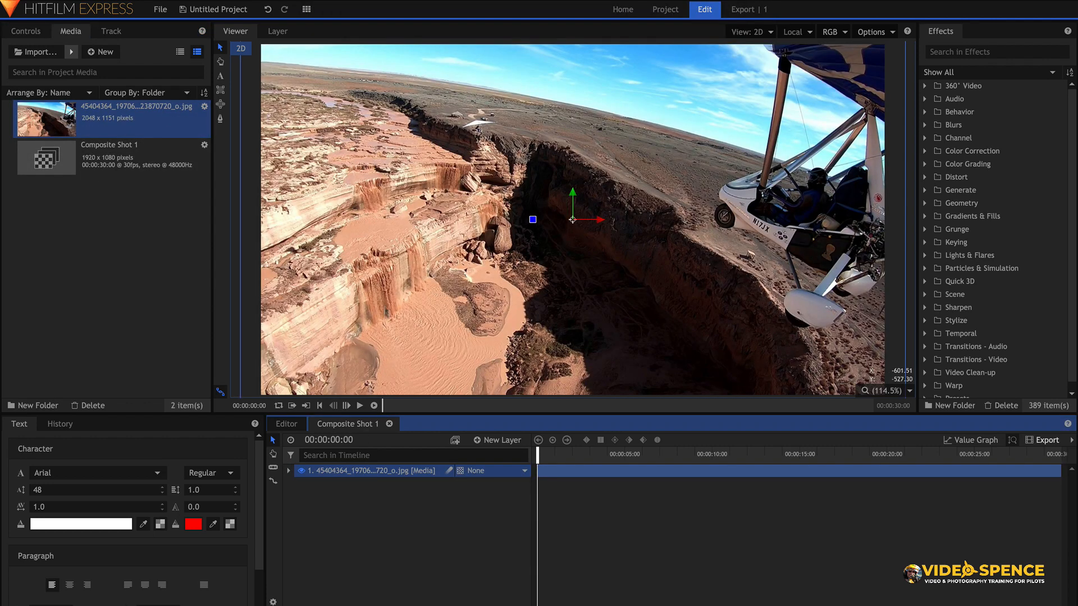
- Apply the Presets > VideoSpence > Film Looks > Burnt Stock preset to the trike photo layer
scroll(986, 311, down, 1)
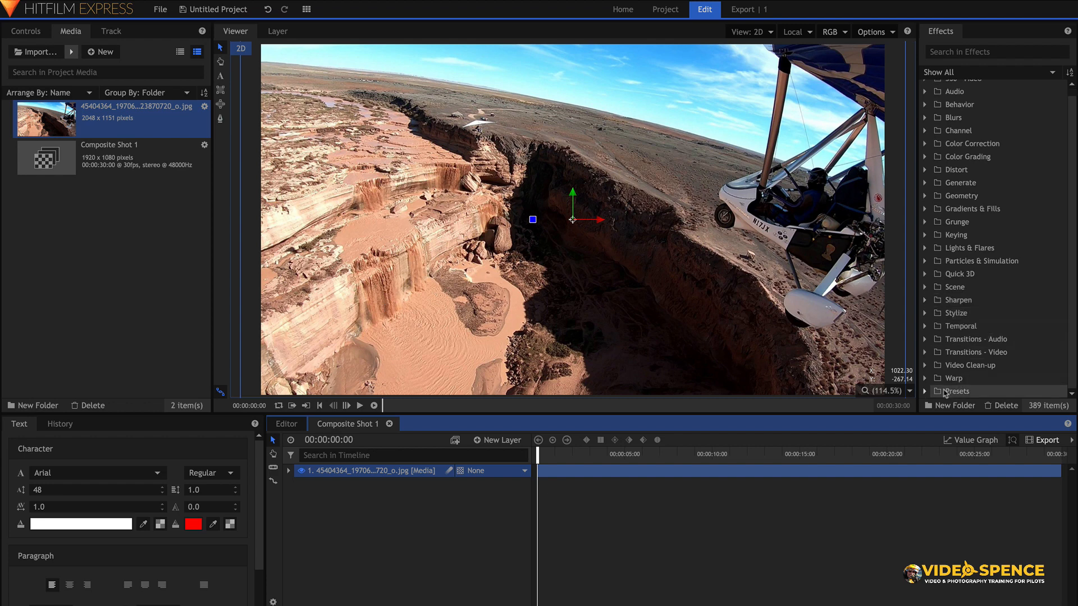
click(925, 391)
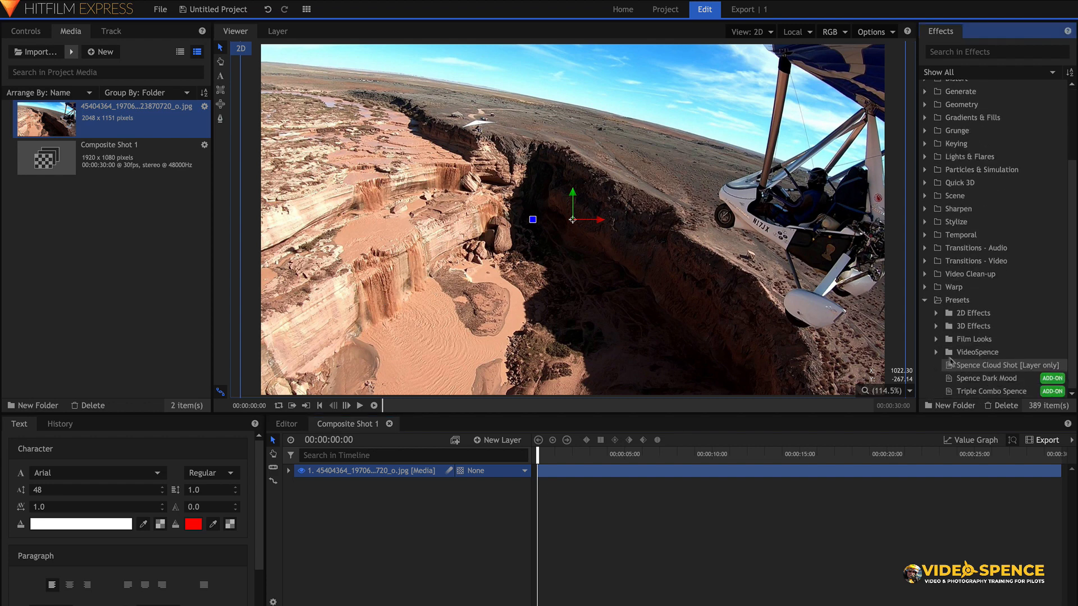
click(936, 353)
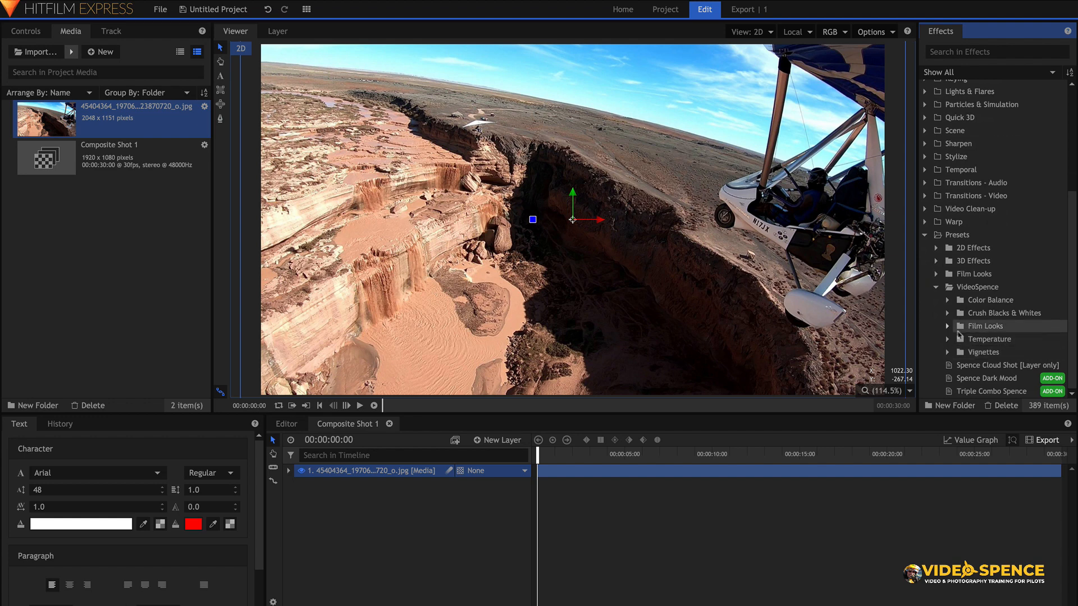
click(948, 327)
scroll(971, 331, down, 1)
drag(980, 332, 419, 476)
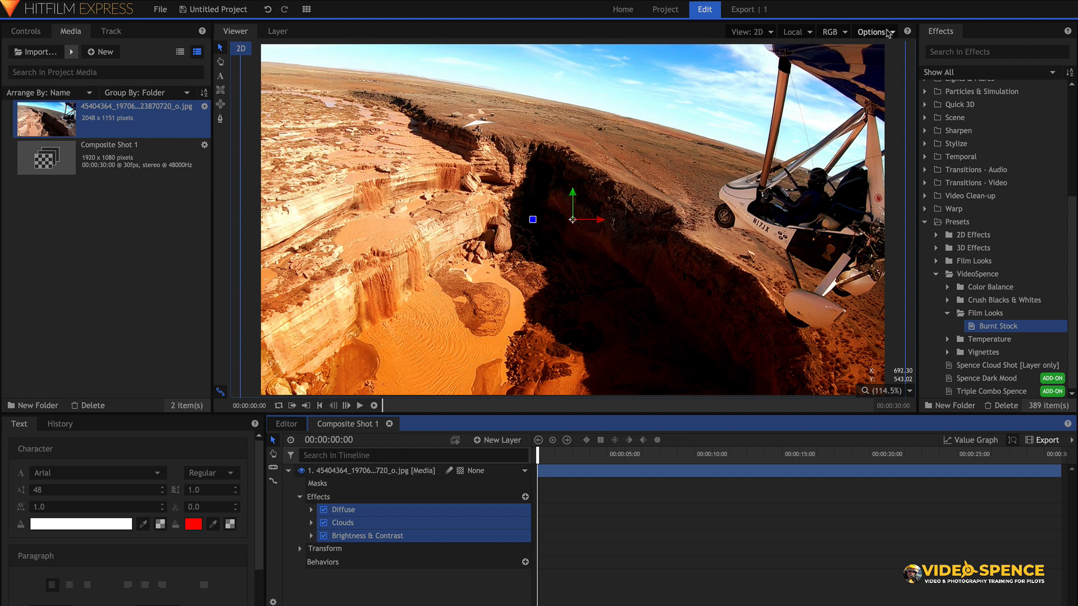
click(872, 32)
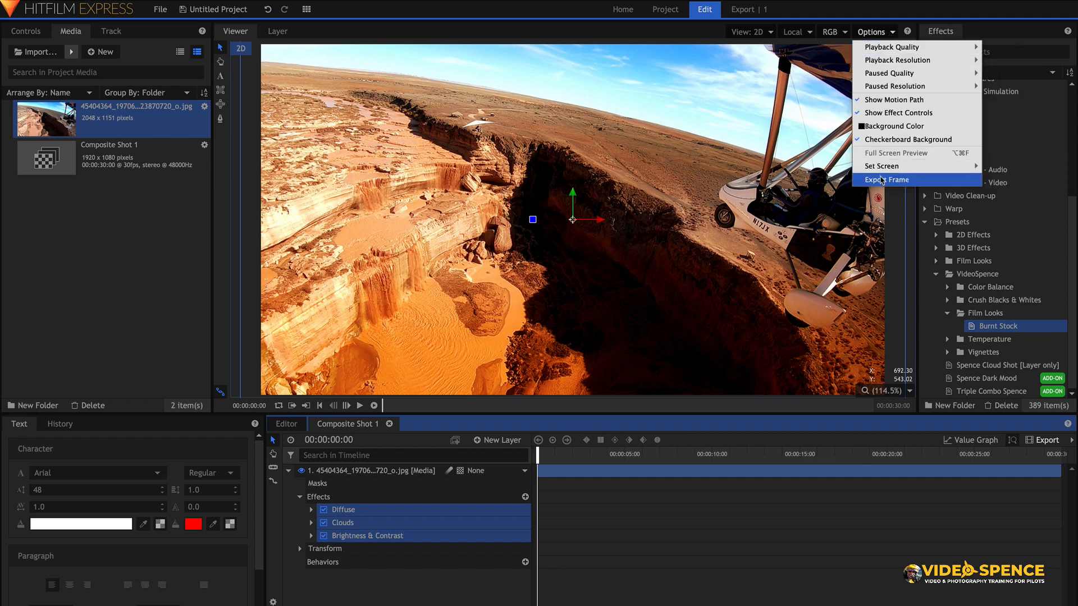
- Export the Burnt Stock-graded trike frame to Downloads with a corrected- file name
click(882, 180)
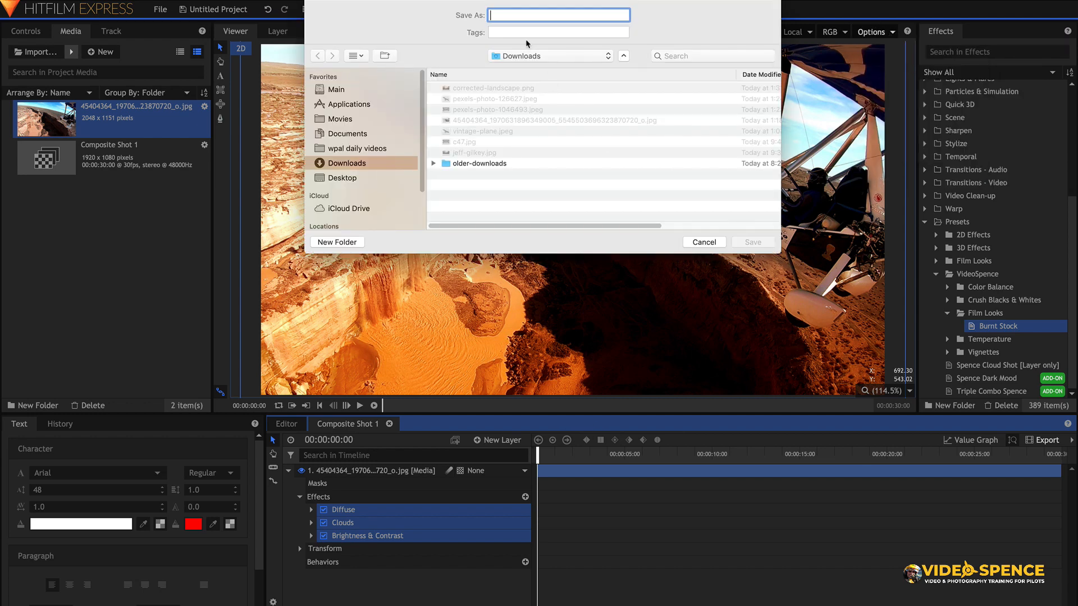
text(corrected-jeff-gilkey)
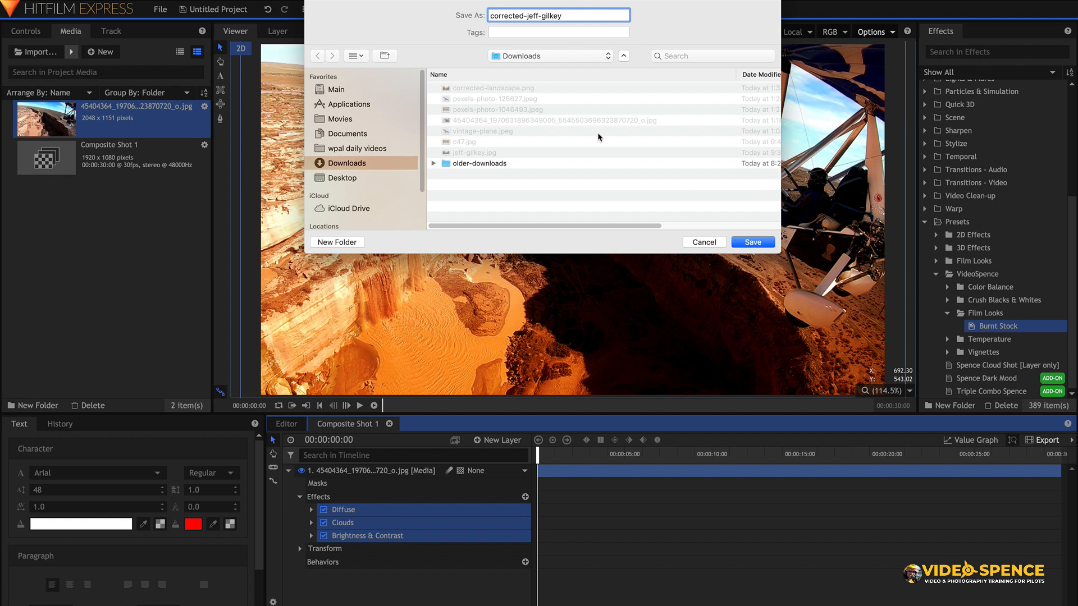
click(746, 245)
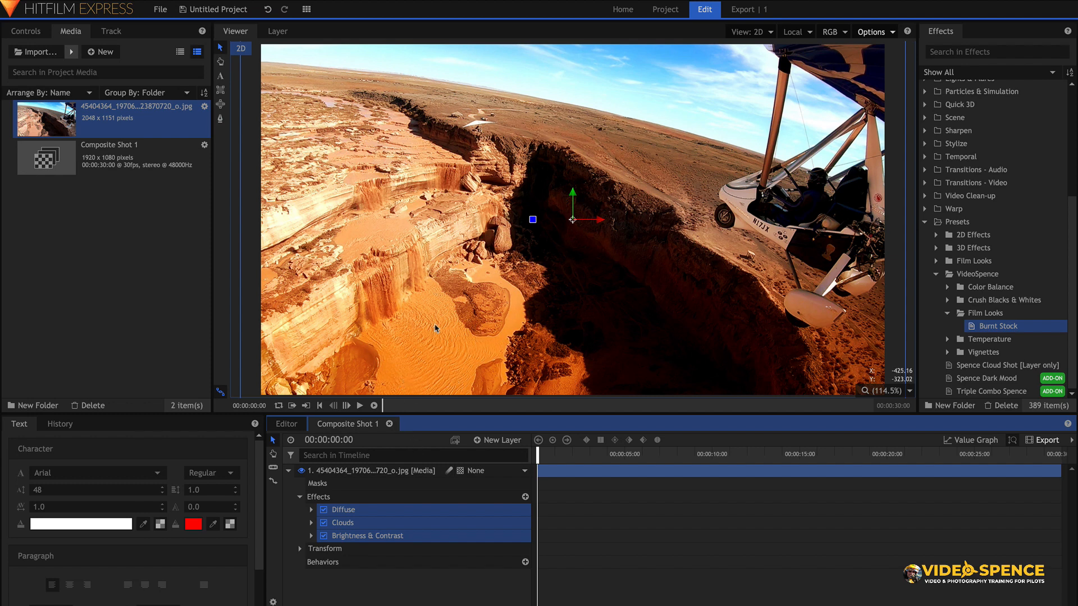
- Add a New Text layer to the composite and select it
click(220, 77)
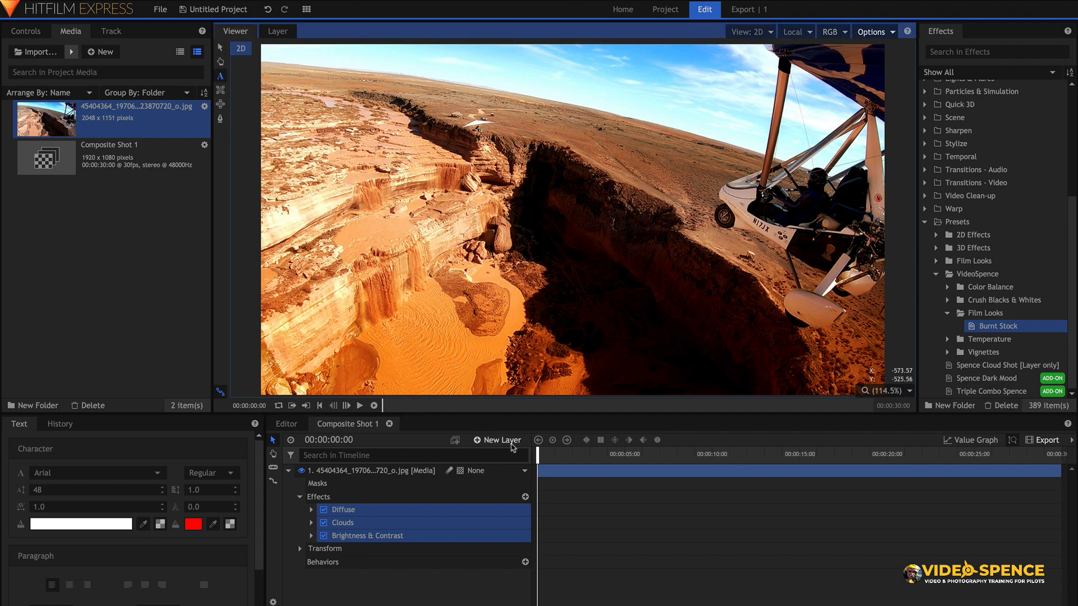
click(508, 442)
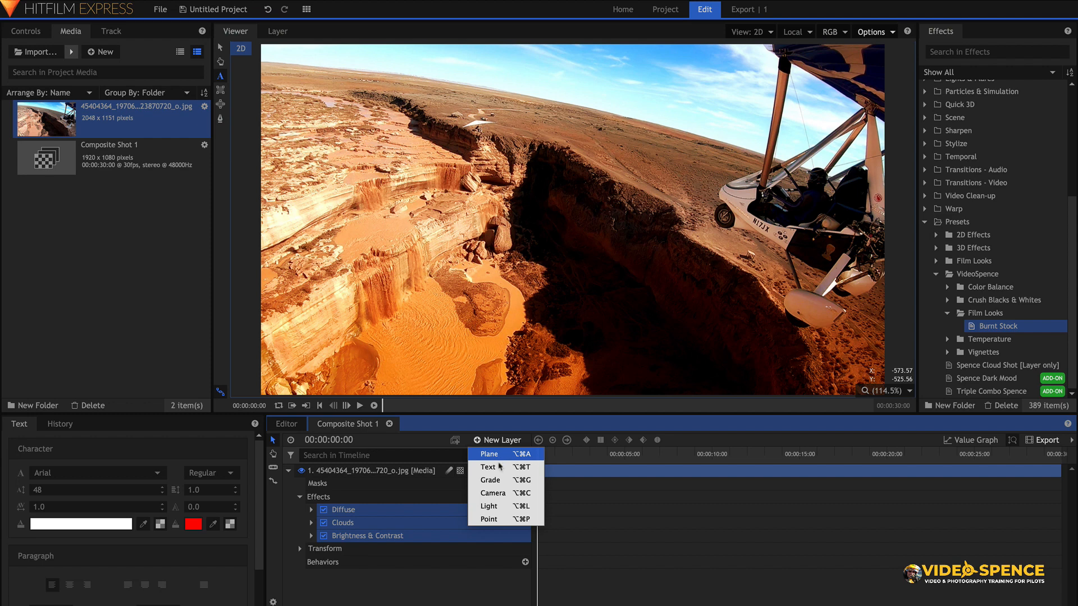
click(501, 466)
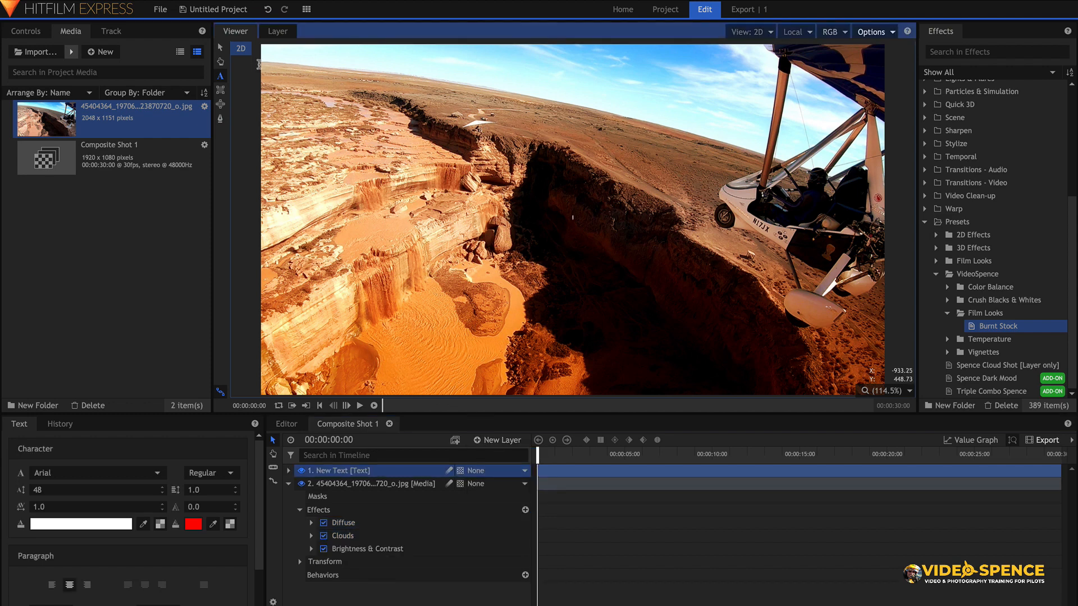
click(731, 160)
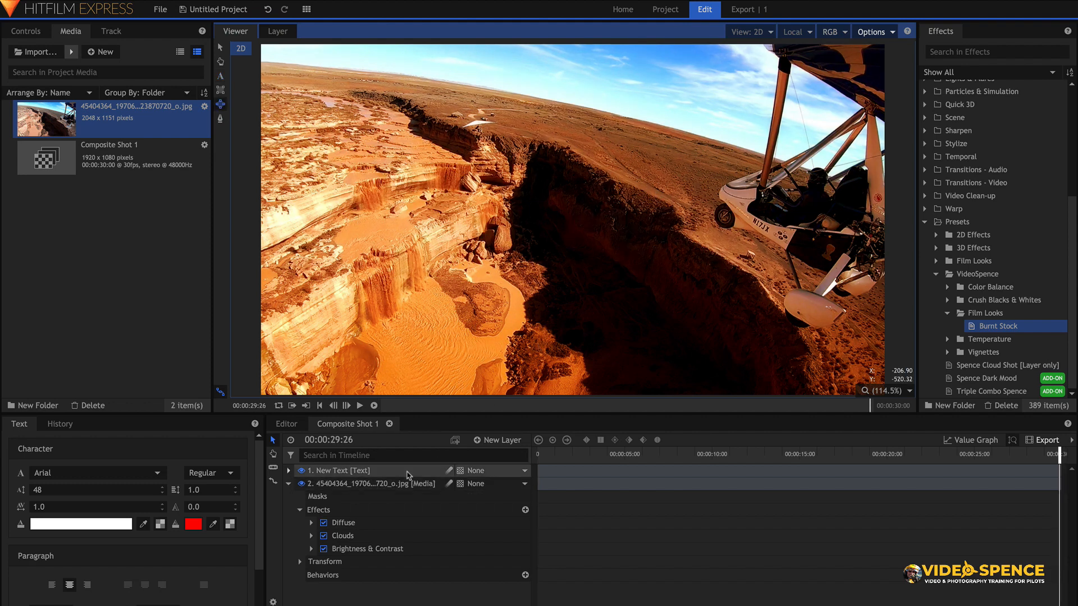
click(410, 471)
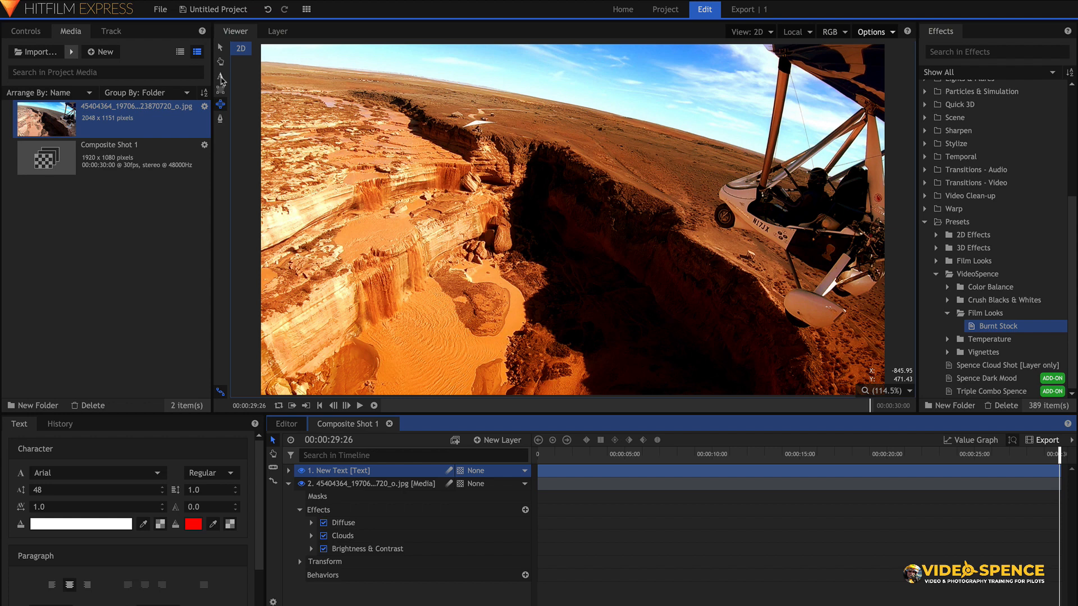
- Type the title JEFF'S TRIKE in the viewer and highlight it
click(221, 77)
click(566, 202)
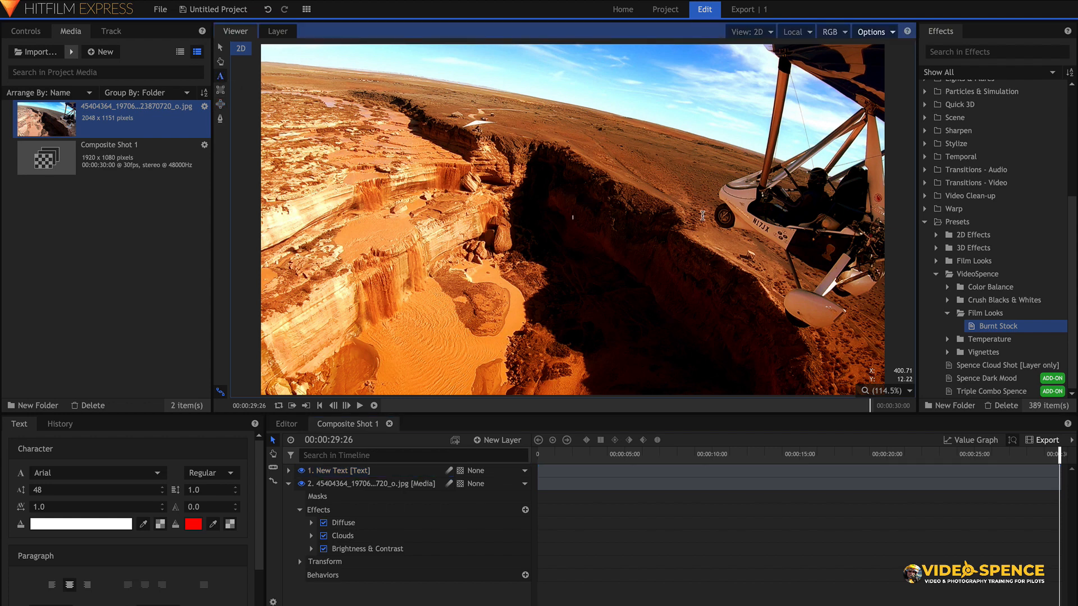
key(e)
key(p)
key(e)
click(387, 471)
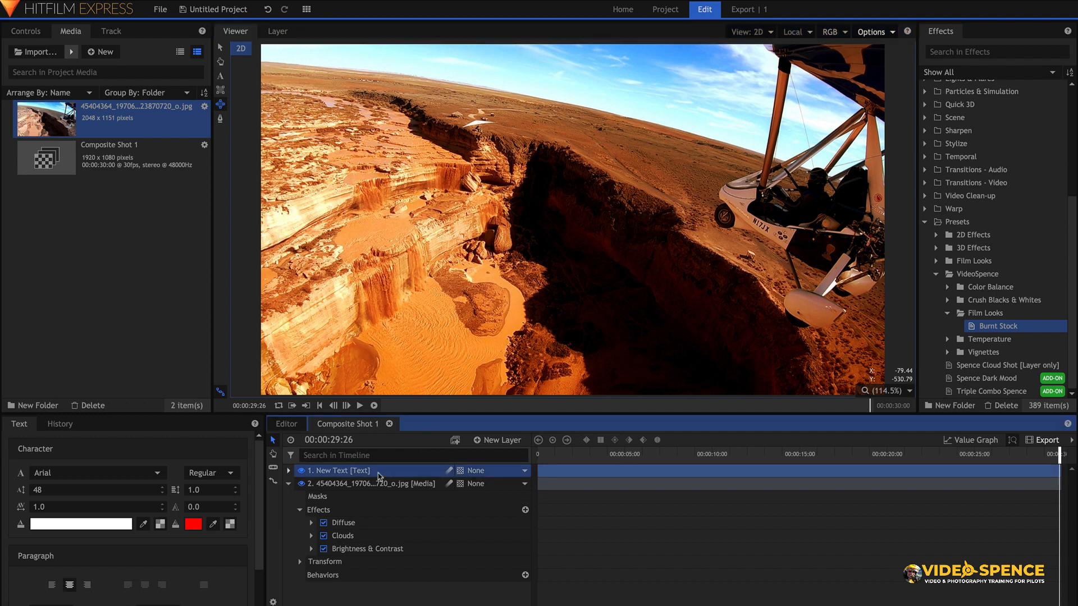
click(573, 240)
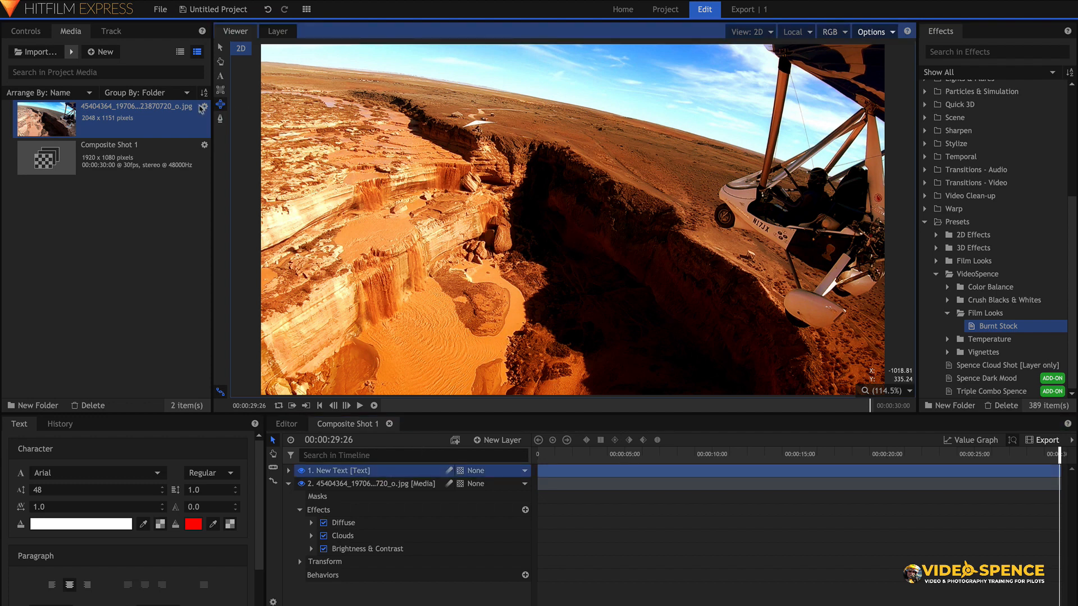
click(220, 76)
text(JE)
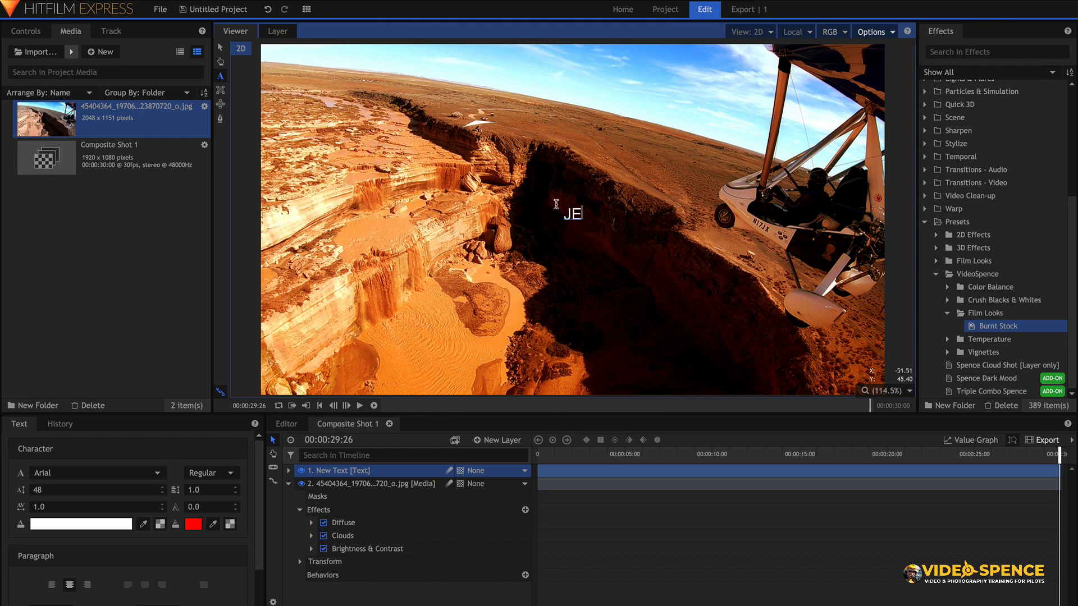
text(FF'S TRIKE)
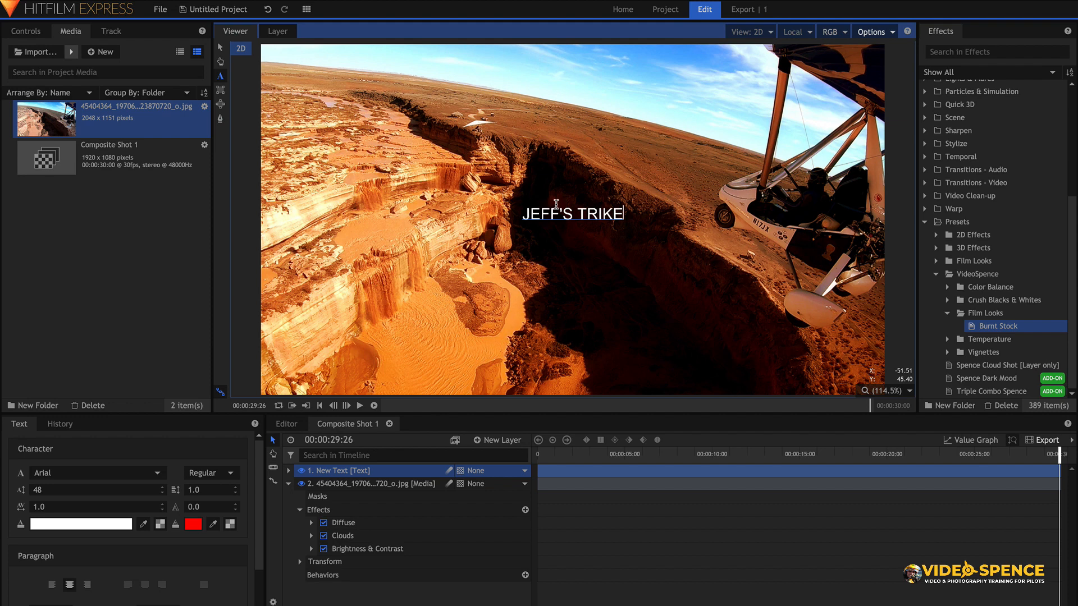
drag(522, 215, 625, 219)
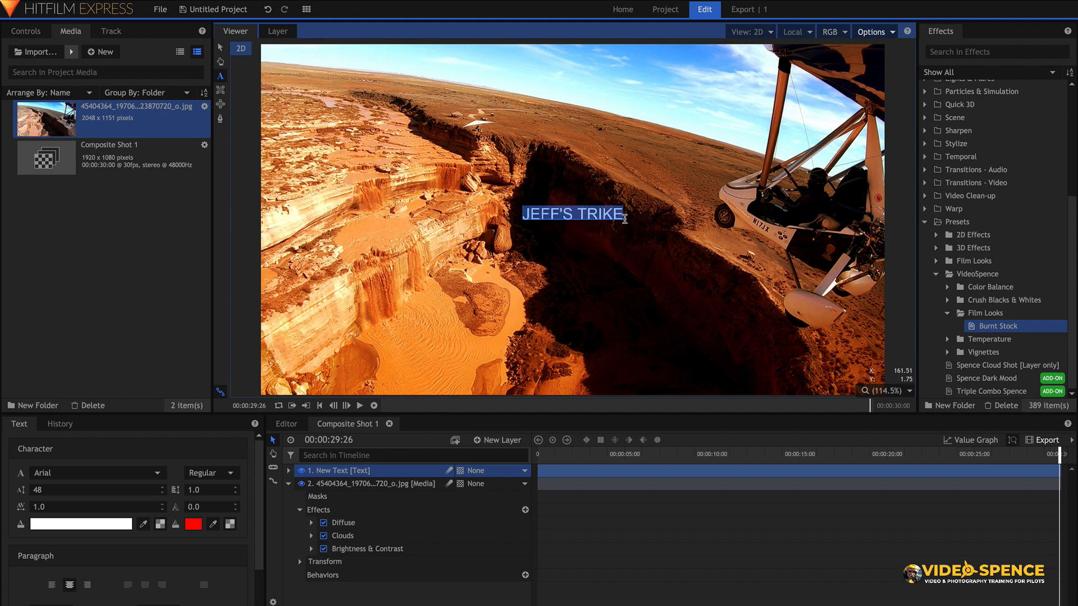
- Change the title font to Copperplate
click(65, 475)
scroll(71, 486, down, 6)
scroll(79, 497, down, 3)
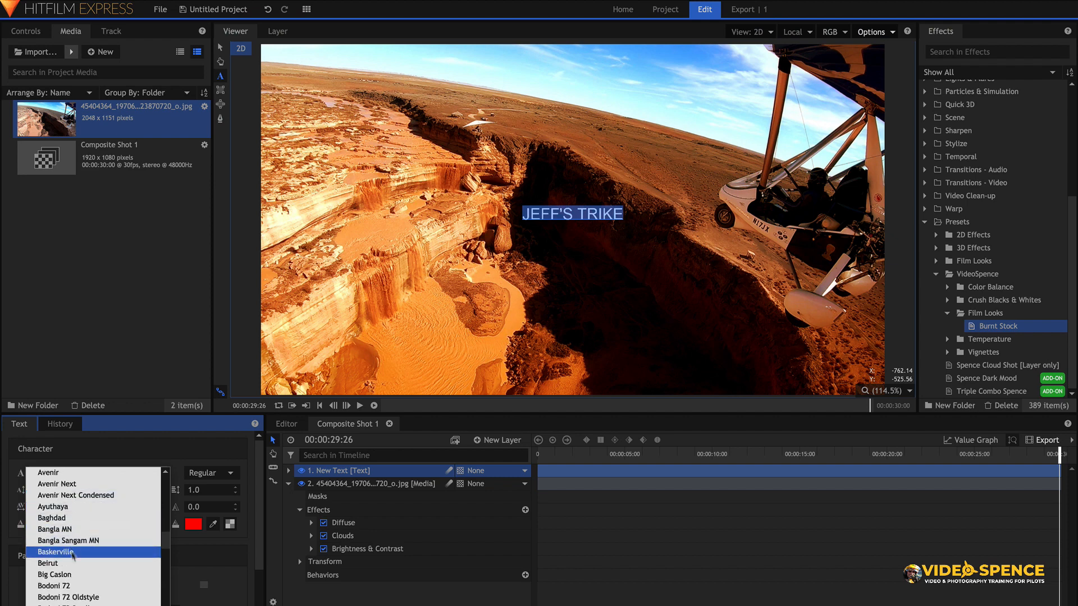
scroll(78, 580, down, 2)
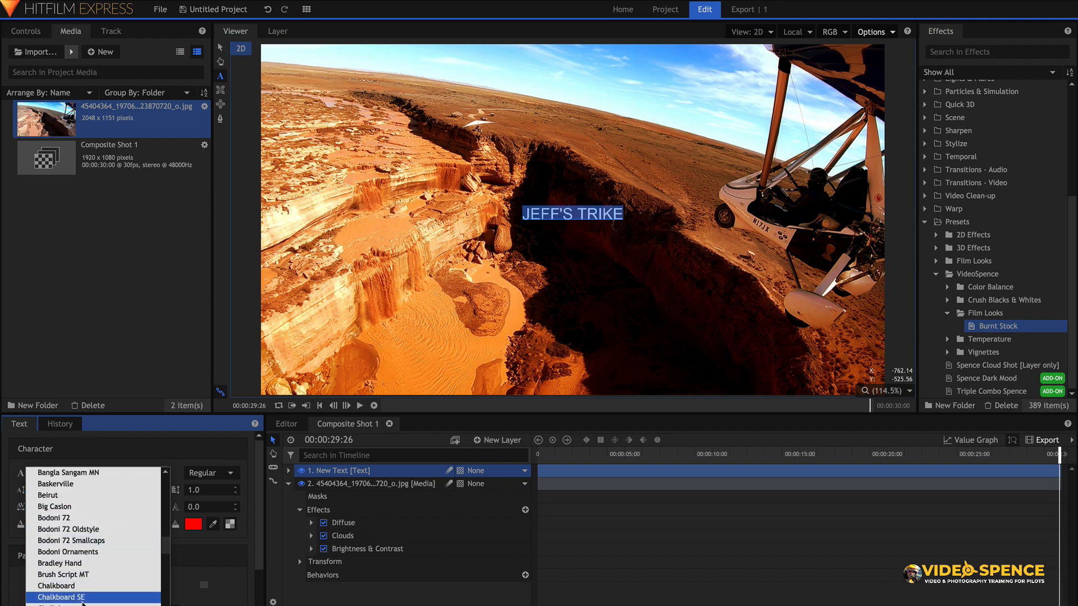
scroll(77, 596, down, 1)
click(77, 605)
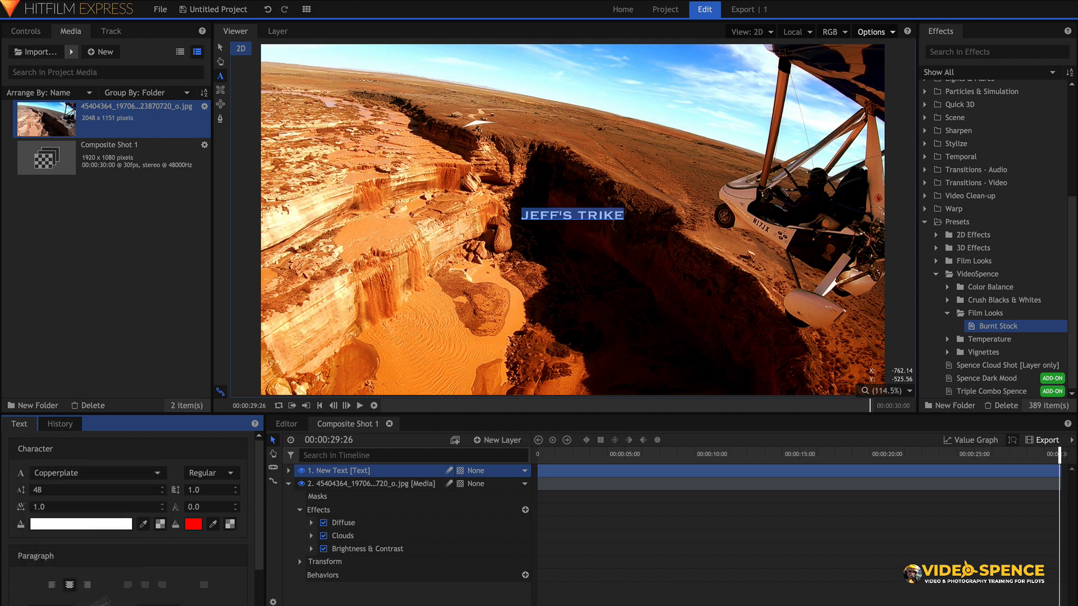
- Set the title to size 171, tracking 2.1 and Bold style
click(84, 490)
text(93)
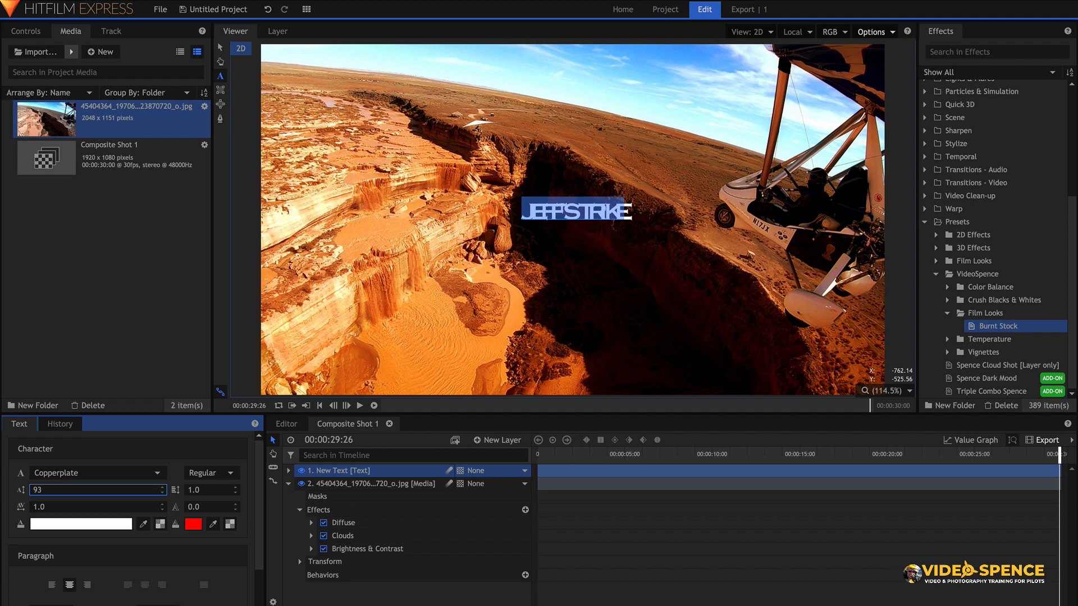
mouse_move(76, 505)
mouse_down()
mouse_move(93, 504)
mouse_move(82, 504)
mouse_up()
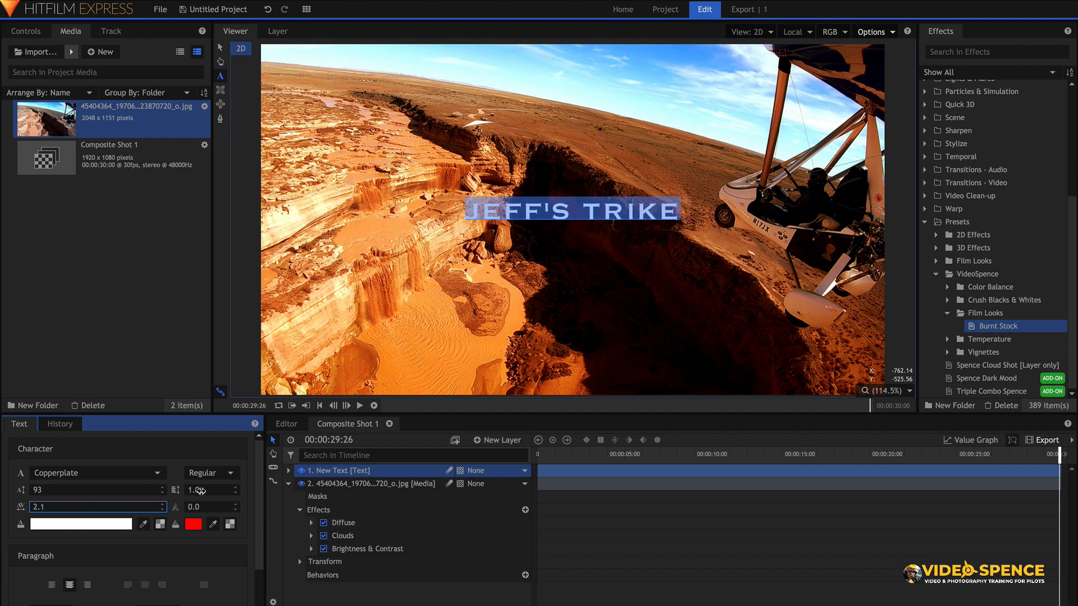
click(207, 473)
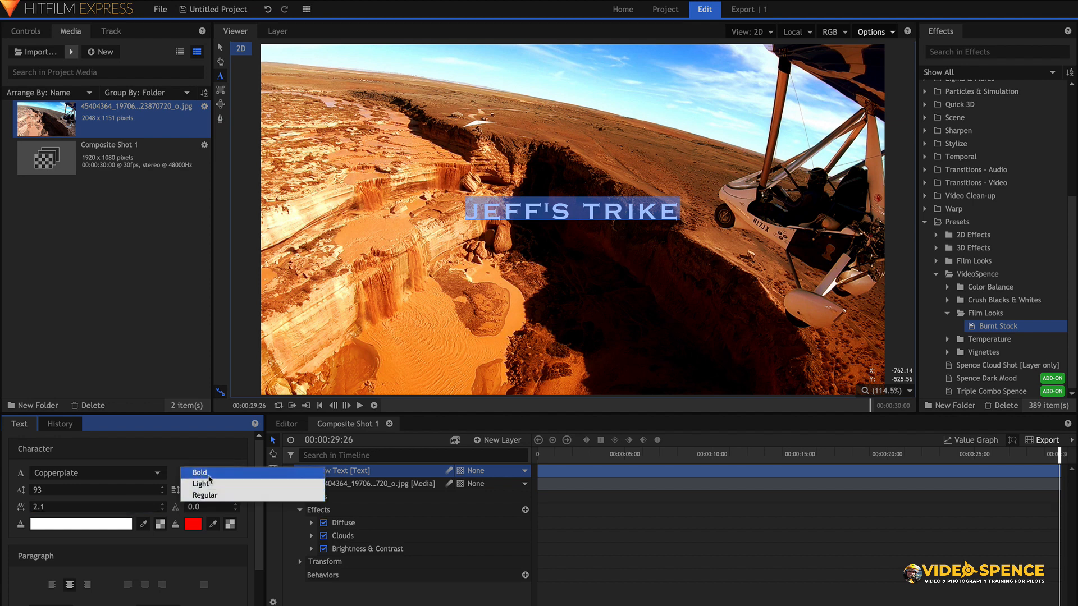
click(200, 473)
scroll(84, 490, up, 5)
scroll(85, 490, up, 20)
scroll(85, 490, up, 20)
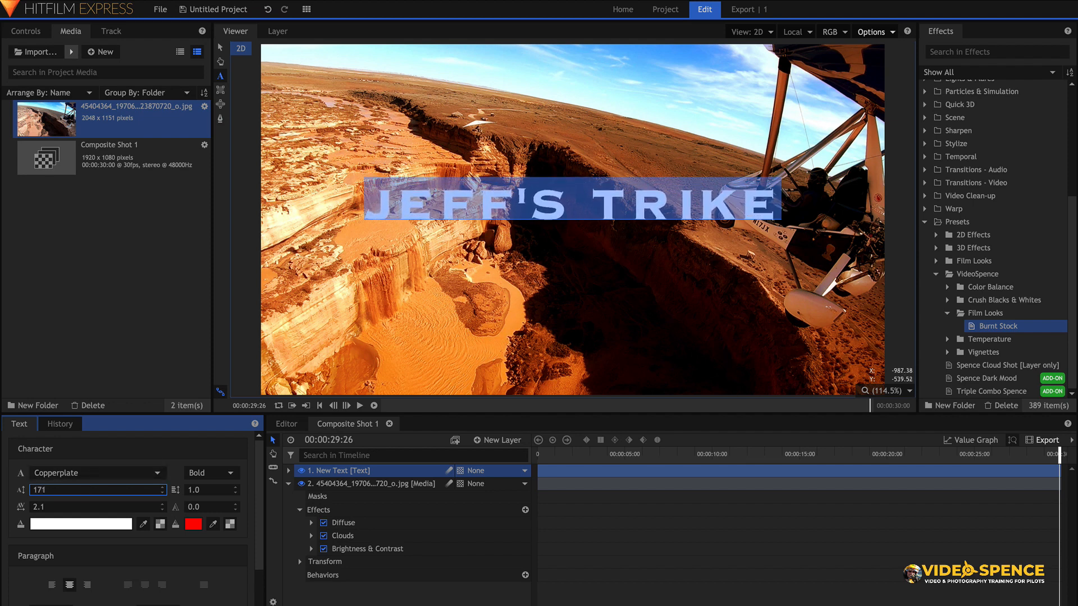
click(253, 393)
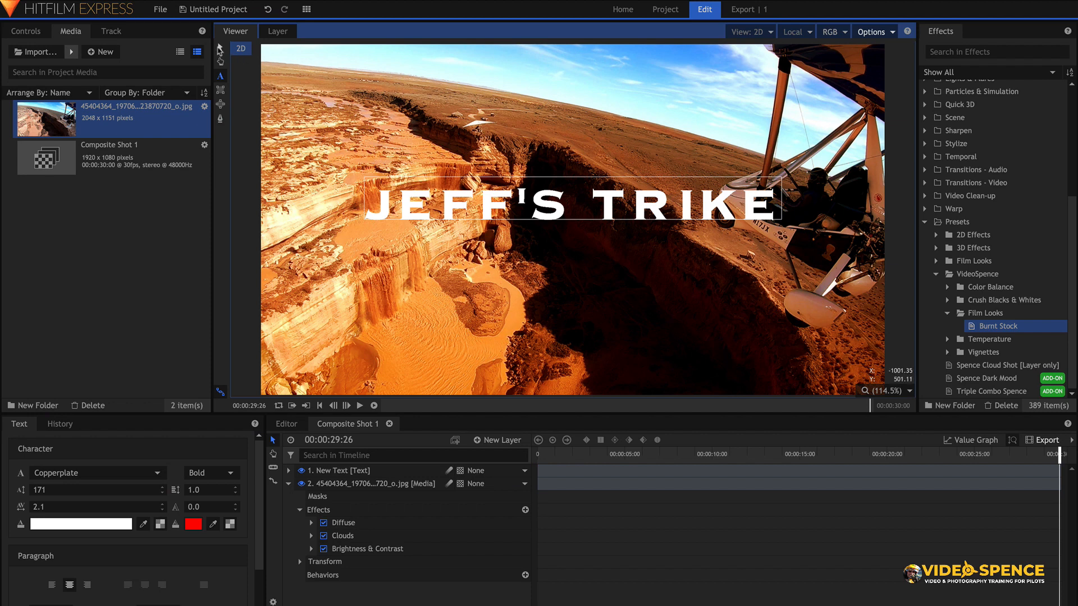
- Move the title to the photo's bottom and export the frame as 'jeffs trike with text' to Downloads
drag(422, 202, 495, 320)
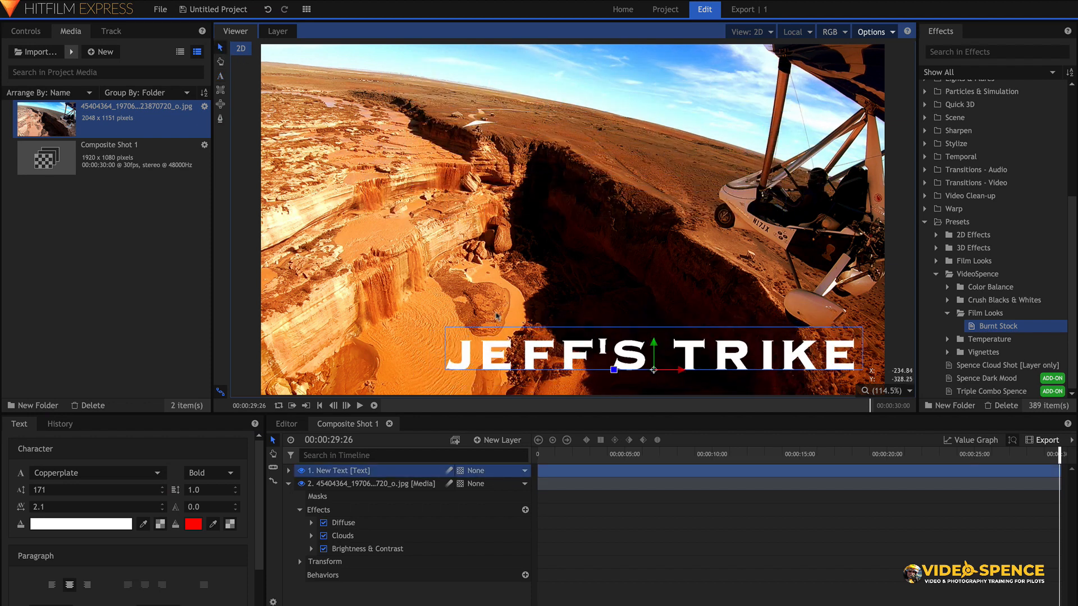
click(496, 320)
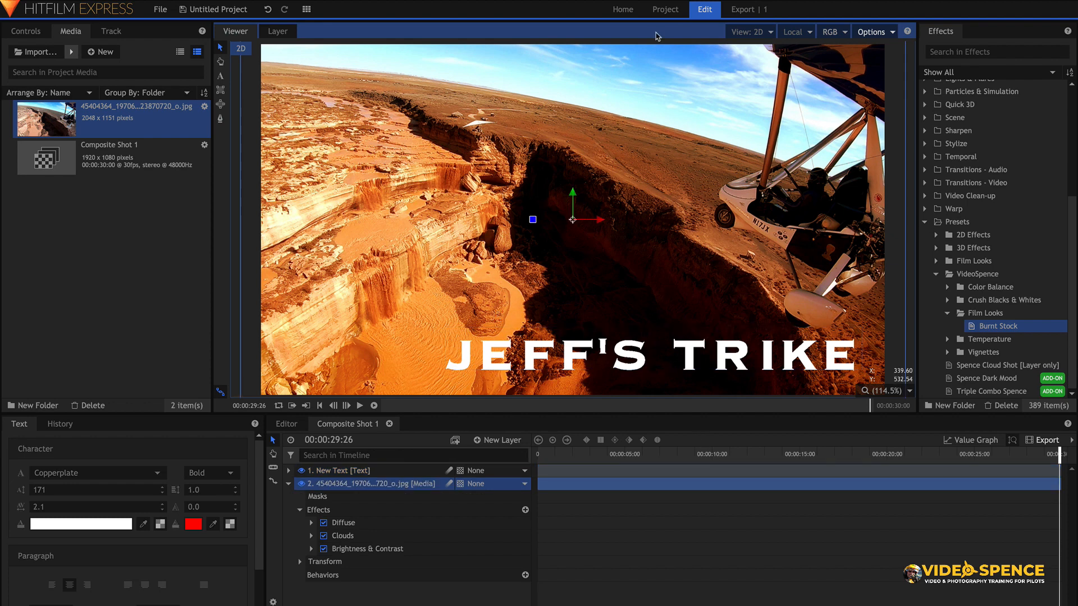
click(891, 32)
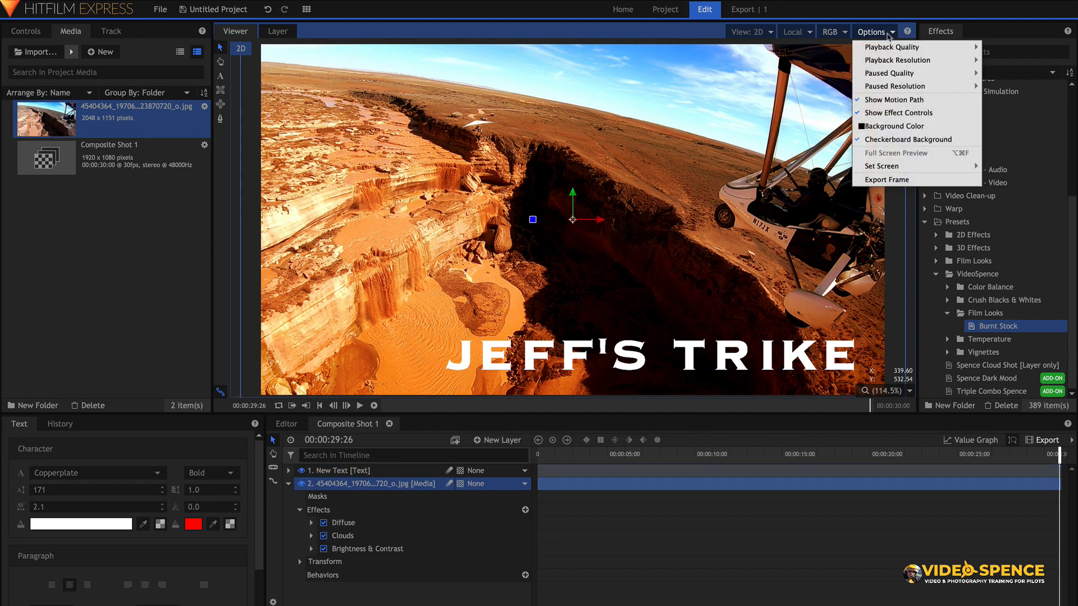
click(883, 181)
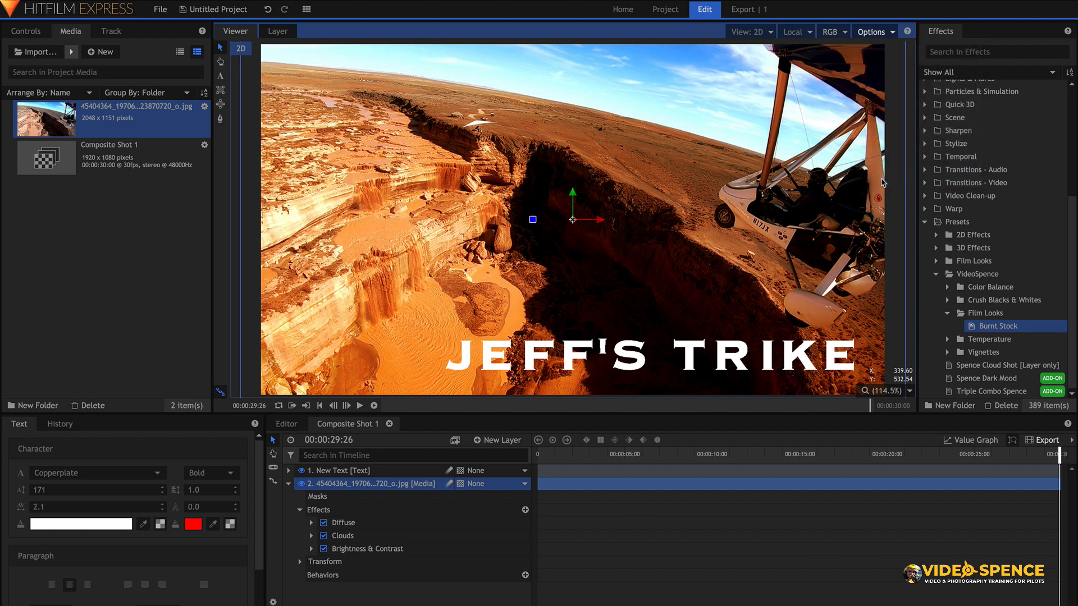
text(JEFF)
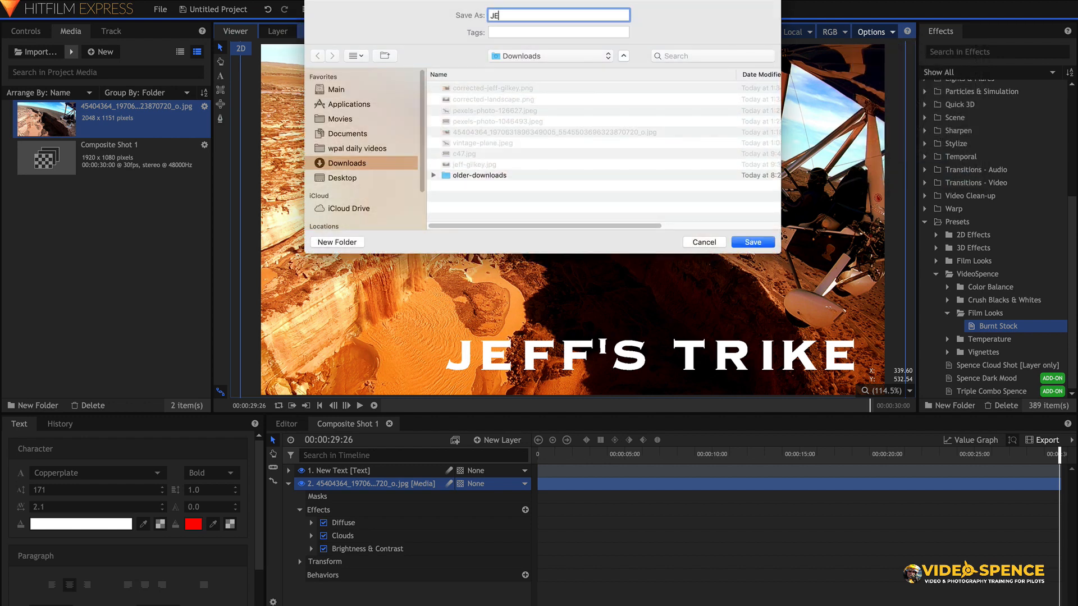
key(BackSpace)
key(BackSpace)
key(BackSpace)
key(BackSpace)
text(jeffs trike with text)
key(Return)
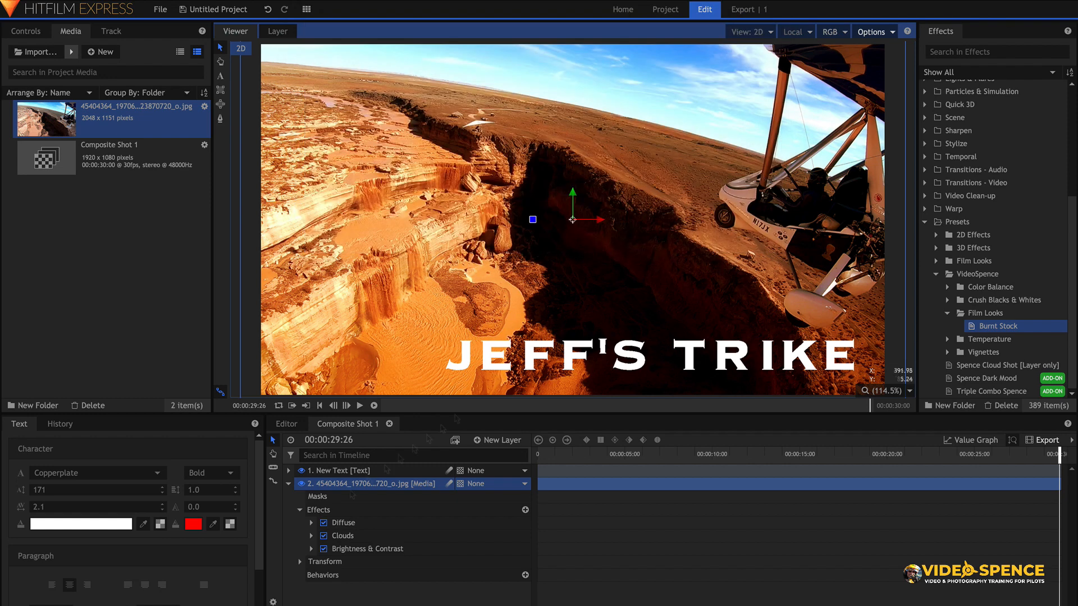
- In Finder's Downloads folder, preview jeffs trike with text.png full size with Quick Look
key(super+n)
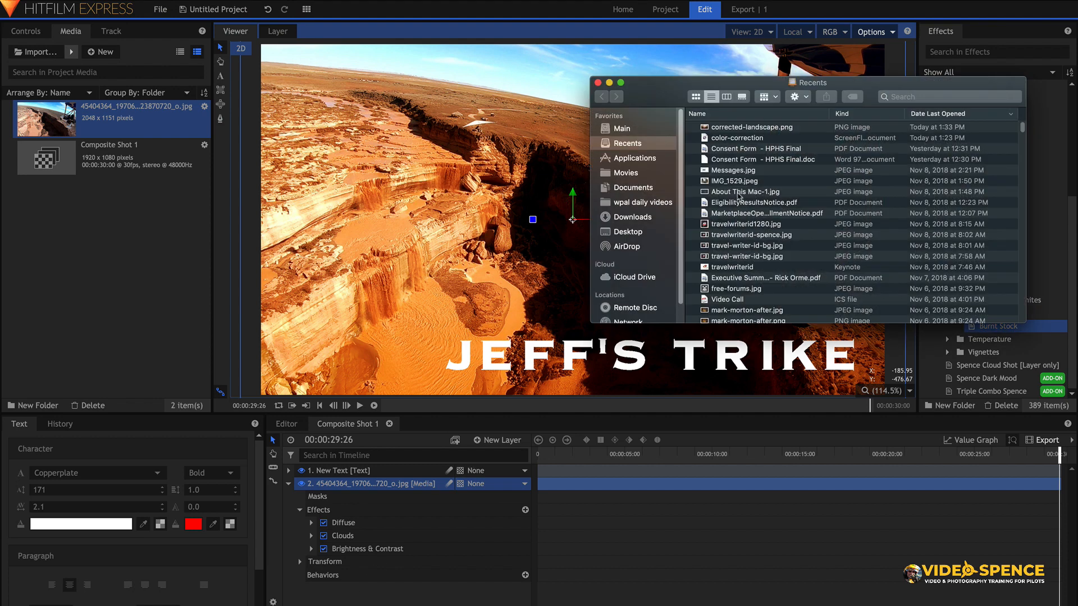
click(650, 220)
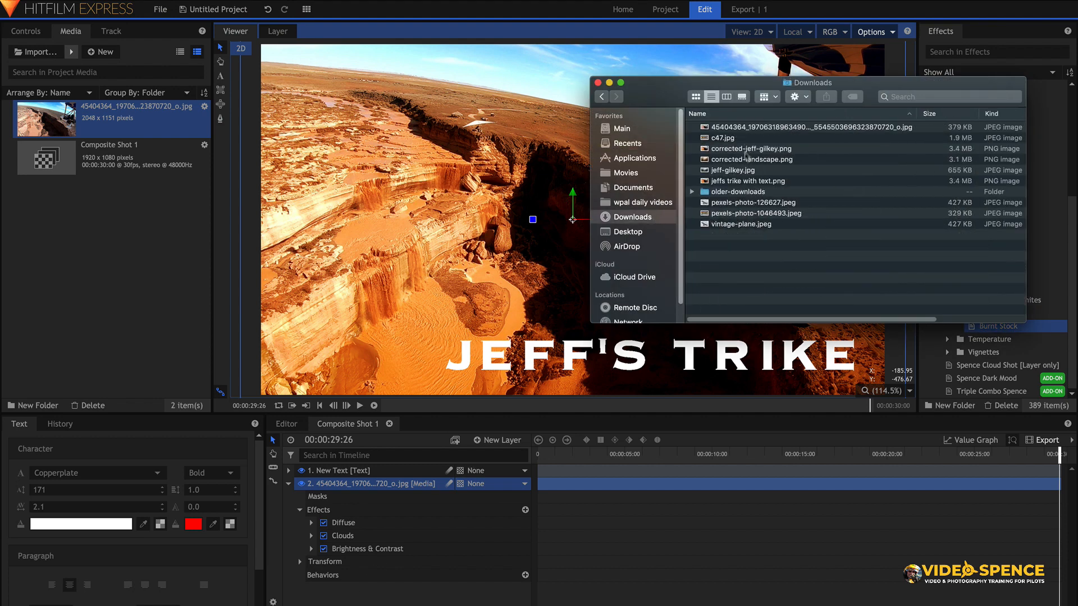
click(751, 181)
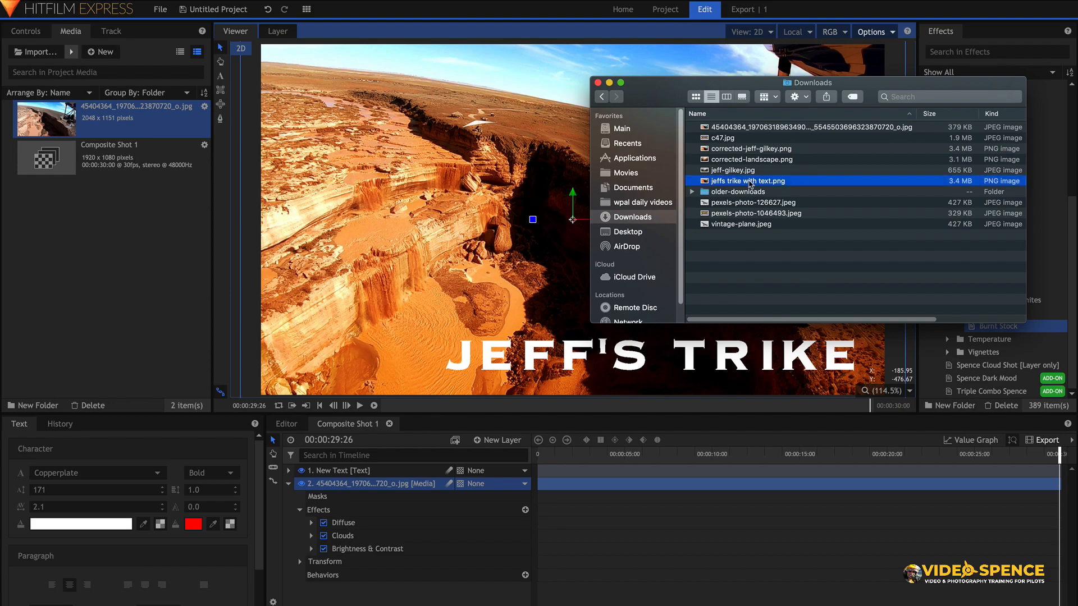
key(space)
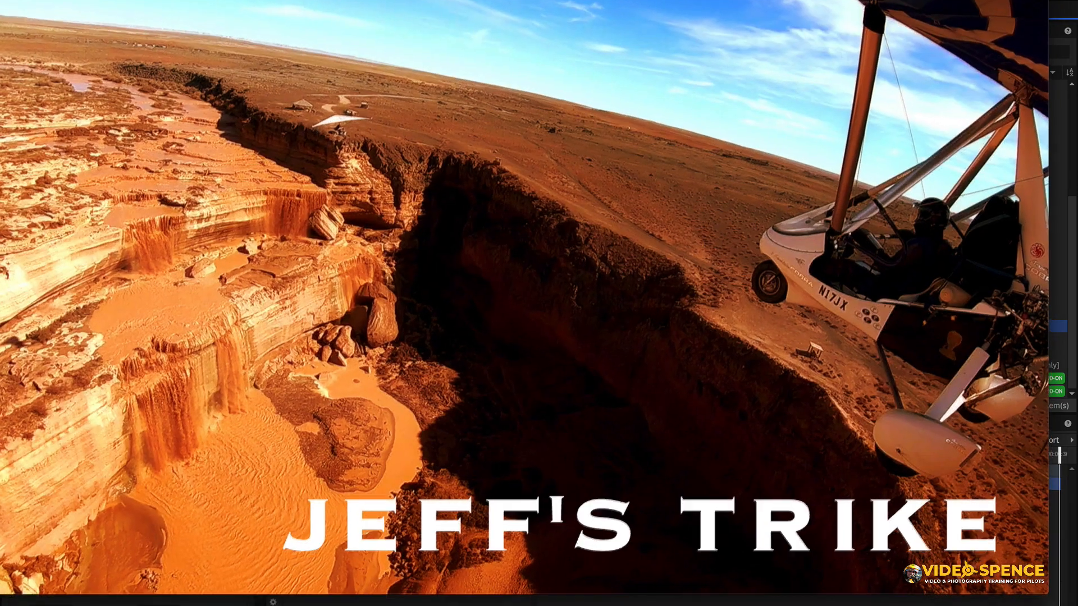